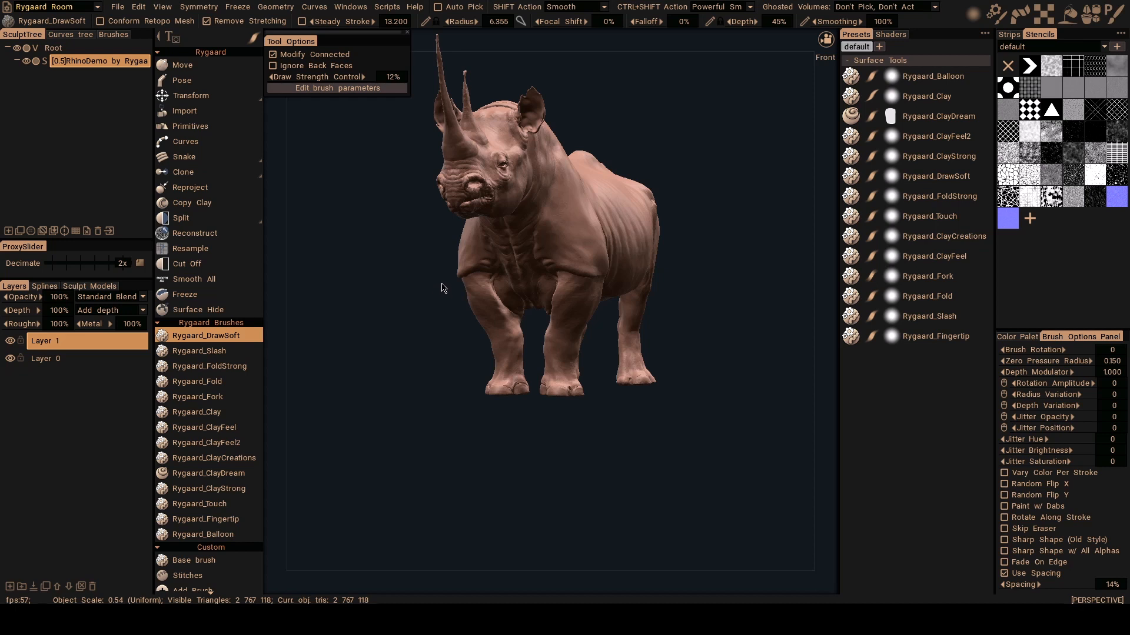
# Sculpt soft volume on the rhino's chest and shoulder with the Rygaard_DrawSoft brush at a radius of about 82.5
pyautogui.scroll(3, 444, 267)
pyautogui.keyDown('alt'); pyautogui.moveTo(444, 267); pyautogui.dragTo(506, 268); pyautogui.keyUp('alt')
pyautogui.click(183, 65)
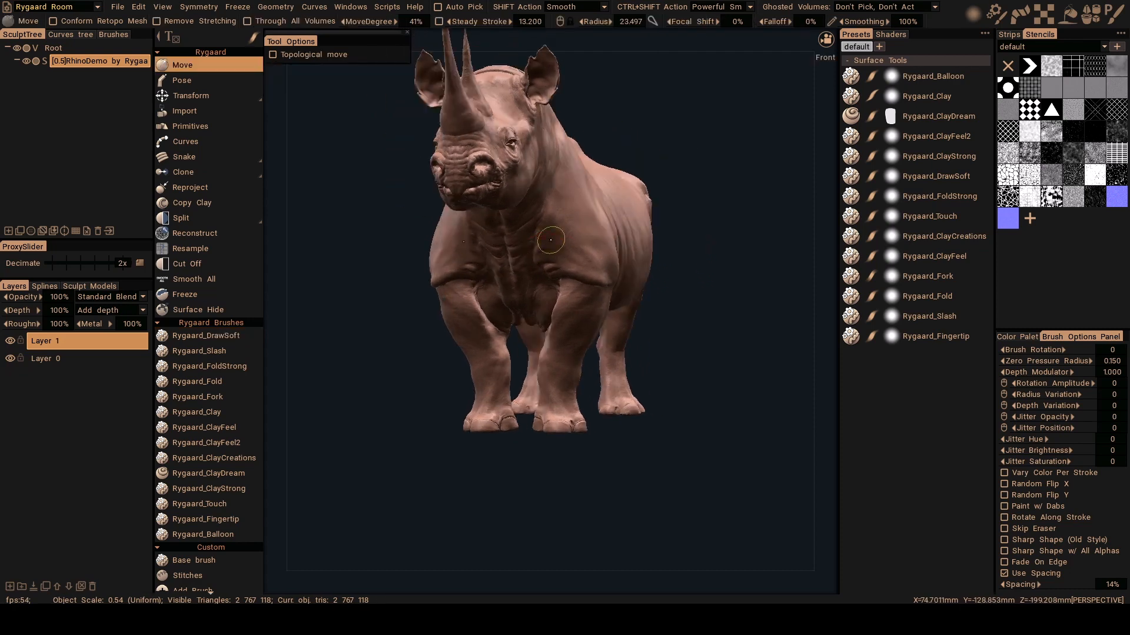
pyautogui.moveTo(562, 236)
pyautogui.keyDown('alt'); pyautogui.mouseDown()
pyautogui.moveTo(506, 239)
pyautogui.moveTo(538, 226)
pyautogui.moveTo(527, 215)
pyautogui.mouseUp(); pyautogui.keyUp('alt')
pyautogui.scroll(3, 560, 232)
pyautogui.press('3')
pyautogui.press('1')
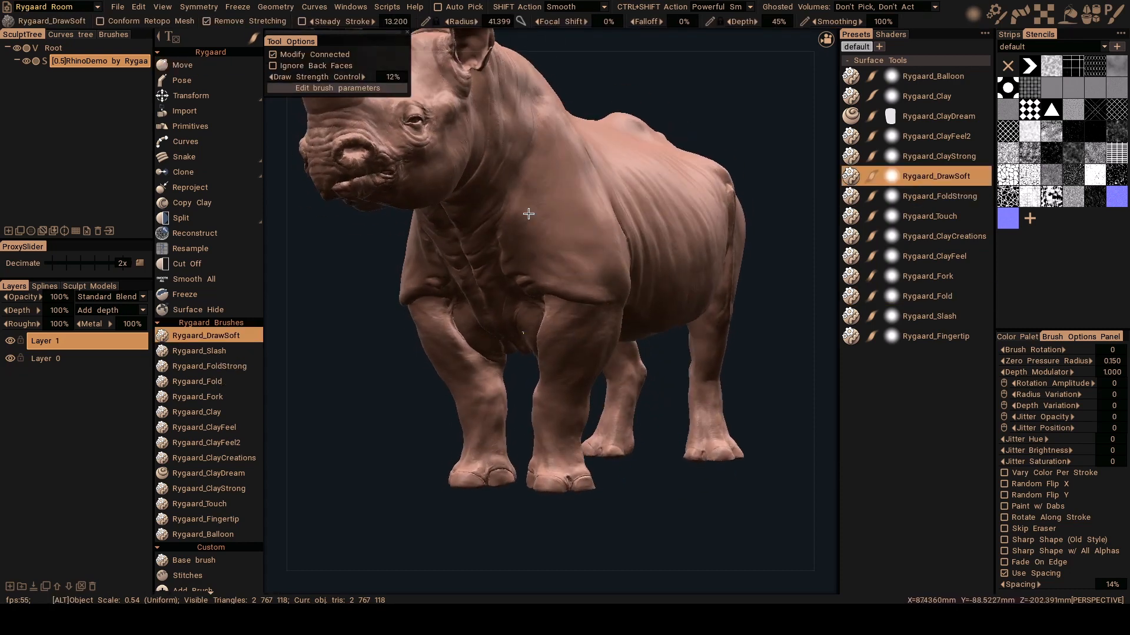
pyautogui.keyDown('alt'); pyautogui.moveTo(526, 215); pyautogui.dragTo(531, 247, button='middle'); pyautogui.keyUp('alt')
pyautogui.keyDown('alt'); pyautogui.moveTo(542, 232); pyautogui.dragTo(497, 266); pyautogui.keyUp('alt')
pyautogui.scroll(3, 523, 250)
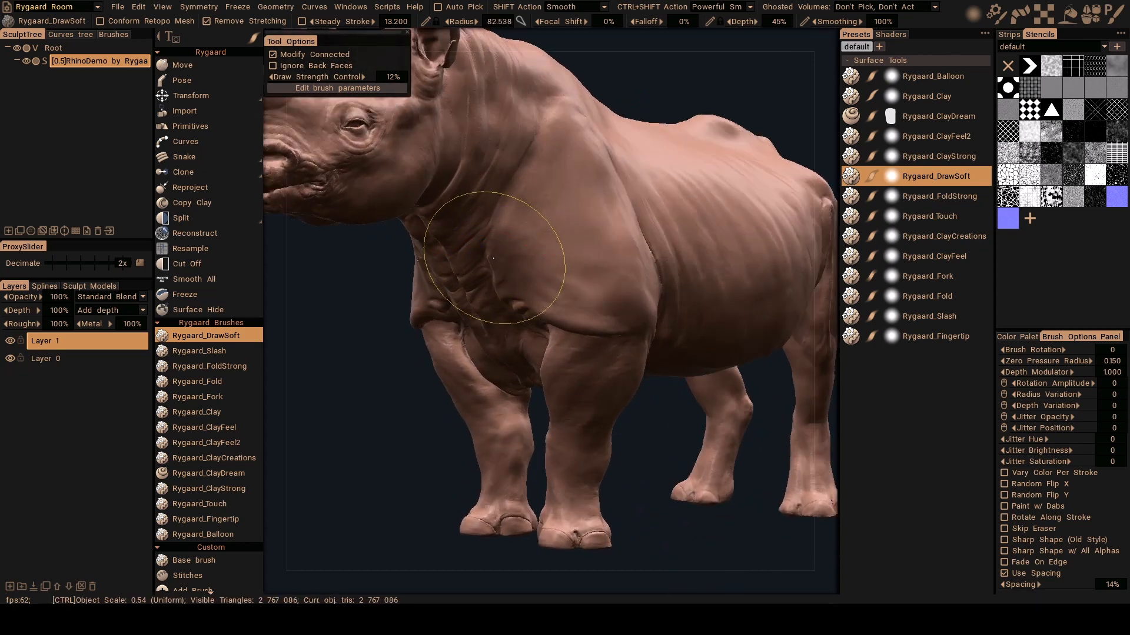
# Refine the soft masses along the rhino's neck, shoulder and flank with Rygaard_DrawSoft
pyautogui.moveTo(505, 219)
pyautogui.keyDown('alt'); pyautogui.mouseDown()
pyautogui.moveTo(479, 233)
pyautogui.moveTo(495, 247)
pyautogui.moveTo(507, 250)
pyautogui.moveTo(508, 227)
pyautogui.moveTo(544, 234)
pyautogui.mouseUp(); pyautogui.keyUp('alt')
pyautogui.keyDown('alt'); pyautogui.moveTo(528, 185); pyautogui.dragTo(509, 206); pyautogui.keyUp('alt')
pyautogui.moveTo(509, 206)
pyautogui.keyDown('alt'); pyautogui.mouseDown(button='right')
pyautogui.moveTo(530, 217)
pyautogui.moveTo(539, 200)
pyautogui.moveTo(549, 220)
pyautogui.mouseUp(button='right'); pyautogui.keyUp('alt')
pyautogui.keyDown('alt'); pyautogui.moveTo(549, 220); pyautogui.dragTo(503, 225); pyautogui.keyUp('alt')
pyautogui.keyDown('alt'); pyautogui.moveTo(502, 225); pyautogui.dragTo(534, 203, button='right'); pyautogui.keyUp('alt')
# Reshape the rhino's back and rump profile from the side with the Move tool at a large radius of about 215
pyautogui.press('m')
pyautogui.keyDown('alt'); pyautogui.moveTo(534, 203); pyautogui.dragTo(558, 192); pyautogui.keyUp('alt')
pyautogui.keyDown('alt'); pyautogui.moveTo(558, 191); pyautogui.dragTo(561, 196, button='right'); pyautogui.keyUp('alt')
pyautogui.keyDown('alt'); pyautogui.moveTo(570, 193); pyautogui.dragTo(565, 193); pyautogui.keyUp('alt')
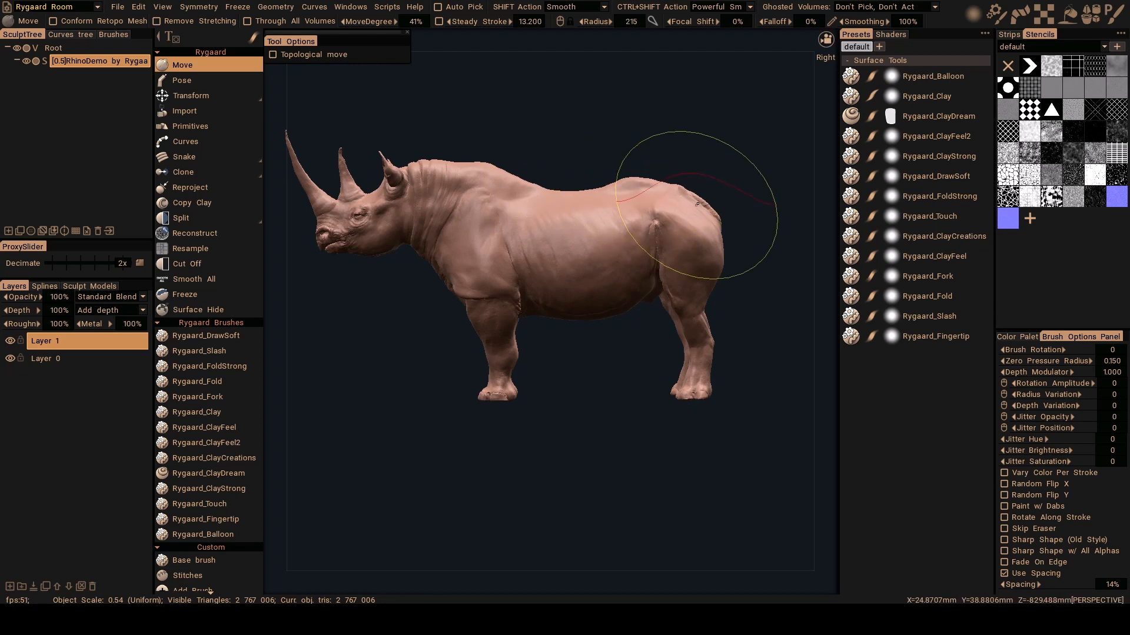
pyautogui.moveTo(682, 287)
pyautogui.keyDown('alt'); pyautogui.mouseDown()
pyautogui.moveTo(669, 292)
pyautogui.moveTo(714, 316)
pyautogui.mouseUp(); pyautogui.keyUp('alt')
pyautogui.press(']')
pyautogui.press(']')
pyautogui.keyDown('alt'); pyautogui.moveTo(713, 315); pyautogui.dragTo(677, 312, button='right'); pyautogui.keyUp('alt')
# Reshape the underside and side of the belly with the Move tool, raising the radius to about 123
pyautogui.moveTo(677, 311)
pyautogui.keyDown('alt'); pyautogui.mouseDown()
pyautogui.moveTo(600, 334)
pyautogui.moveTo(557, 270)
pyautogui.moveTo(505, 263)
pyautogui.moveTo(538, 251)
pyautogui.moveTo(574, 259)
pyautogui.moveTo(559, 238)
pyautogui.moveTo(569, 248)
pyautogui.moveTo(551, 268)
pyautogui.moveTo(549, 256)
pyautogui.mouseUp(); pyautogui.keyUp('alt')
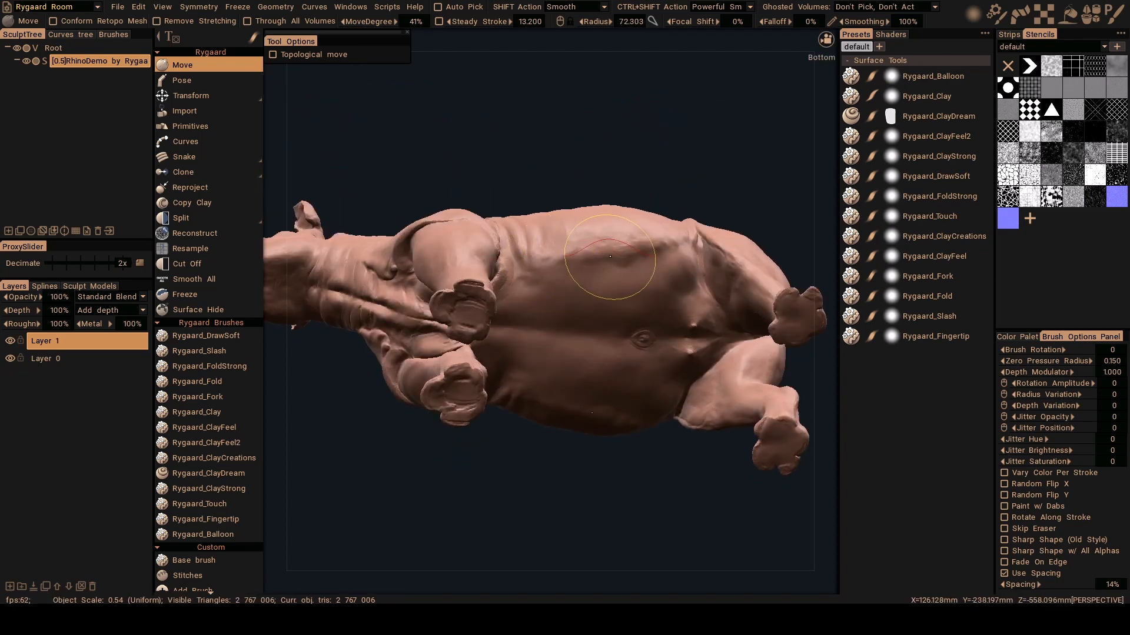
pyautogui.keyDown('alt'); pyautogui.moveTo(573, 260); pyautogui.dragTo(595, 328); pyautogui.keyUp('alt')
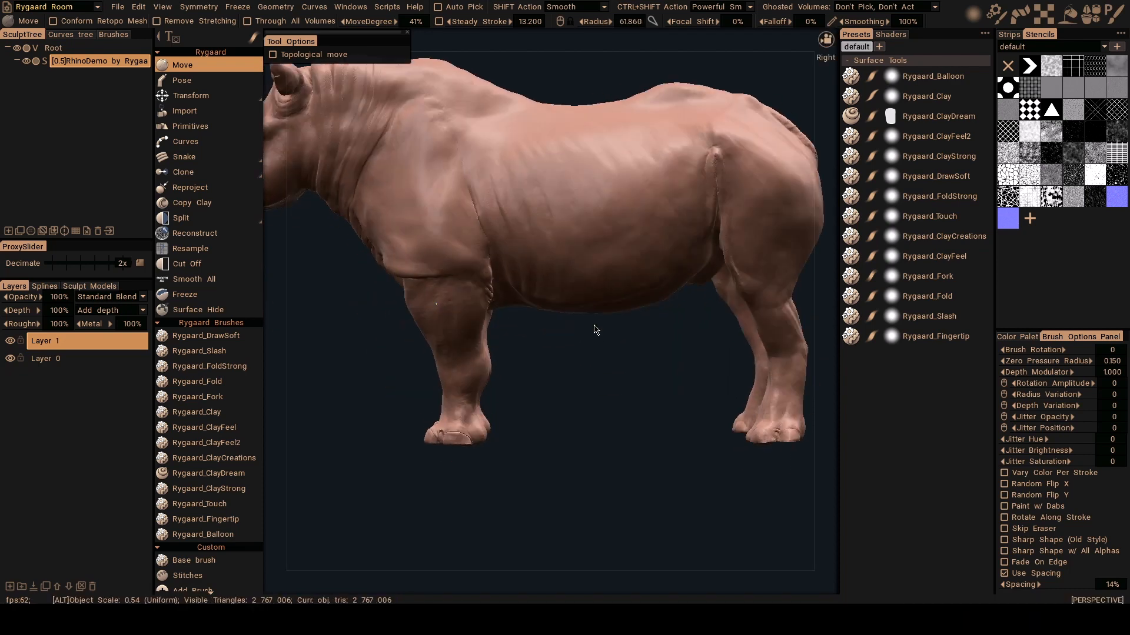
pyautogui.keyDown('alt'); pyautogui.moveTo(595, 328); pyautogui.dragTo(522, 323, button='right'); pyautogui.keyUp('alt')
pyautogui.keyDown('alt'); pyautogui.moveTo(521, 323); pyautogui.dragTo(534, 289); pyautogui.keyUp('alt')
pyautogui.moveTo(533, 289); pyautogui.dragTo(549, 280, button='right')
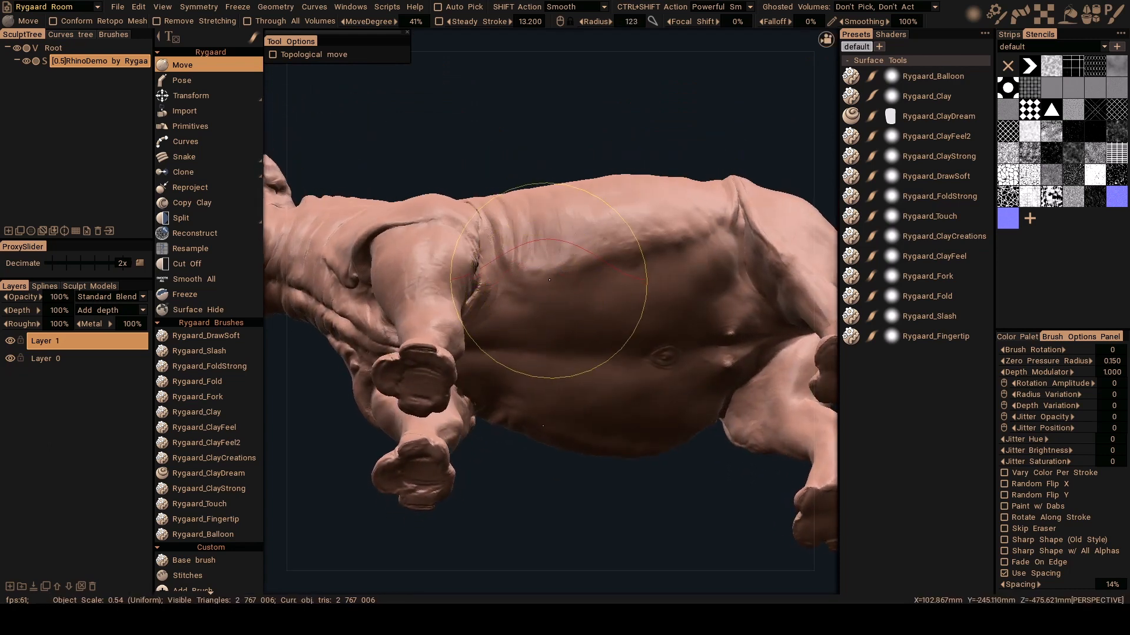
# Adjust the lower flank in front of the hind leg with the Move tool at a radius of about 56
pyautogui.keyDown('alt'); pyautogui.moveTo(592, 263); pyautogui.dragTo(567, 323); pyautogui.keyUp('alt')
pyautogui.keyDown('alt'); pyautogui.moveTo(567, 323); pyautogui.dragTo(571, 285, button='right'); pyautogui.keyUp('alt')
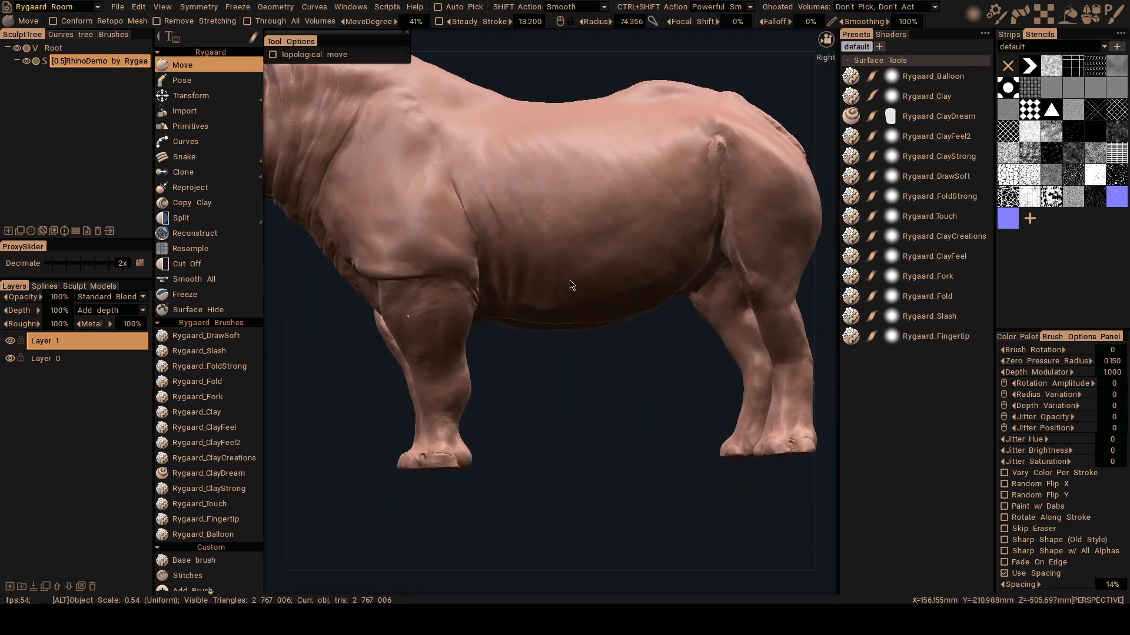
pyautogui.moveTo(570, 284)
pyautogui.keyDown('alt'); pyautogui.mouseDown()
pyautogui.moveTo(605, 252)
pyautogui.moveTo(580, 247)
pyautogui.mouseUp(); pyautogui.keyUp('alt')
pyautogui.keyDown('alt'); pyautogui.moveTo(630, 229); pyautogui.dragTo(648, 236, button='right'); pyautogui.keyUp('alt')
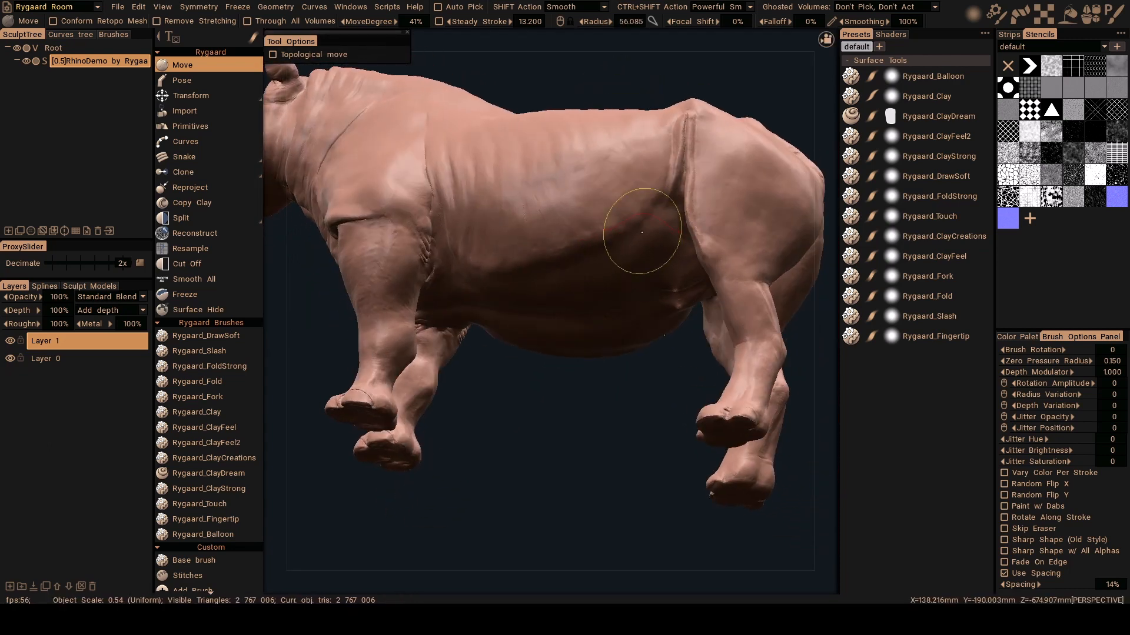
pyautogui.moveTo(648, 235)
pyautogui.keyDown('alt'); pyautogui.mouseDown()
pyautogui.moveTo(572, 259)
pyautogui.moveTo(673, 270)
pyautogui.moveTo(590, 254)
pyautogui.moveTo(597, 266)
pyautogui.mouseUp(); pyautogui.keyUp('alt')
pyautogui.moveTo(597, 265); pyautogui.dragTo(629, 264, button='right')
pyautogui.moveTo(597, 265)
pyautogui.keyDown('alt'); pyautogui.mouseDown()
pyautogui.moveTo(663, 244)
pyautogui.moveTo(567, 245)
pyautogui.moveTo(627, 281)
pyautogui.moveTo(656, 335)
pyautogui.moveTo(642, 265)
pyautogui.moveTo(590, 248)
pyautogui.moveTo(612, 244)
pyautogui.moveTo(605, 212)
pyautogui.moveTo(638, 277)
pyautogui.moveTo(609, 274)
pyautogui.mouseUp(); pyautogui.keyUp('alt')
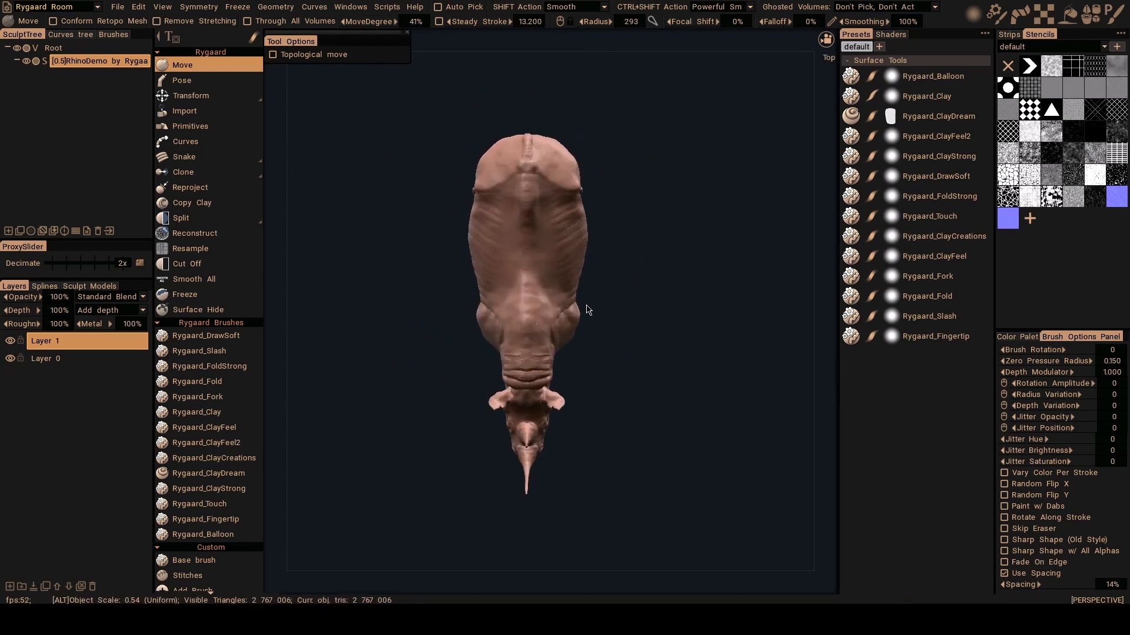
# Adjust the torso's outline from above with the Move tool at a radius of about 172
pyautogui.scroll(2, 576, 311)
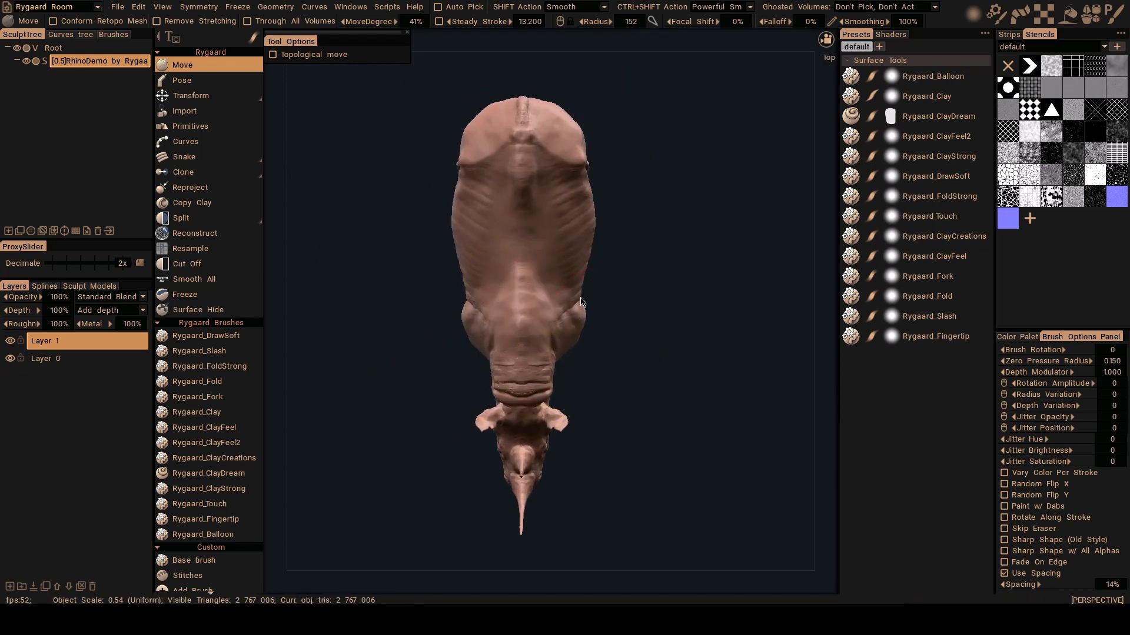
pyautogui.keyDown('alt'); pyautogui.moveTo(595, 284); pyautogui.dragTo(623, 248, button='middle'); pyautogui.keyUp('alt')
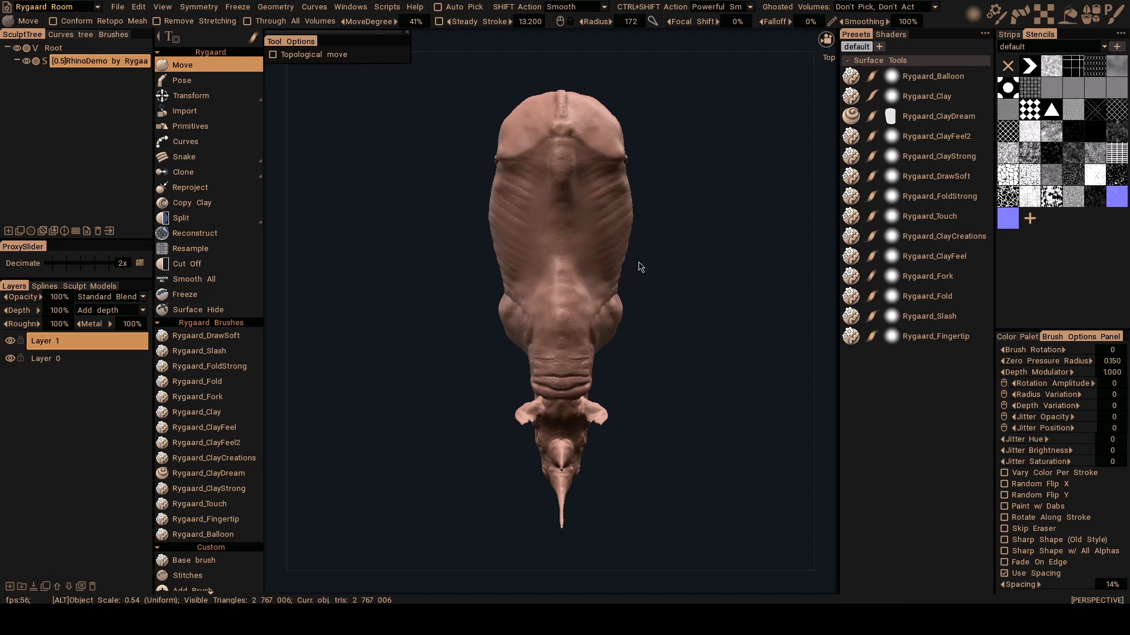
pyautogui.moveTo(638, 262)
pyautogui.keyDown('alt'); pyautogui.mouseDown()
pyautogui.moveTo(583, 253)
pyautogui.moveTo(577, 207)
pyautogui.moveTo(608, 161)
pyautogui.moveTo(620, 226)
pyautogui.moveTo(643, 252)
pyautogui.moveTo(487, 261)
pyautogui.moveTo(476, 290)
pyautogui.moveTo(453, 198)
pyautogui.mouseUp(); pyautogui.keyUp('alt')
# Set the Move tool's degree to 42% and shape the thighs and upper hind legs from behind
pyautogui.moveTo(453, 256)
pyautogui.keyDown('alt'); pyautogui.mouseDown()
pyautogui.moveTo(527, 218)
pyautogui.moveTo(524, 242)
pyautogui.moveTo(532, 224)
pyautogui.moveTo(492, 168)
pyautogui.moveTo(529, 197)
pyautogui.moveTo(556, 188)
pyautogui.moveTo(479, 214)
pyautogui.moveTo(516, 224)
pyautogui.moveTo(537, 189)
pyautogui.moveTo(514, 181)
pyautogui.moveTo(518, 197)
pyautogui.moveTo(513, 185)
pyautogui.moveTo(508, 194)
pyautogui.moveTo(541, 97)
pyautogui.mouseUp(); pyautogui.keyUp('alt')
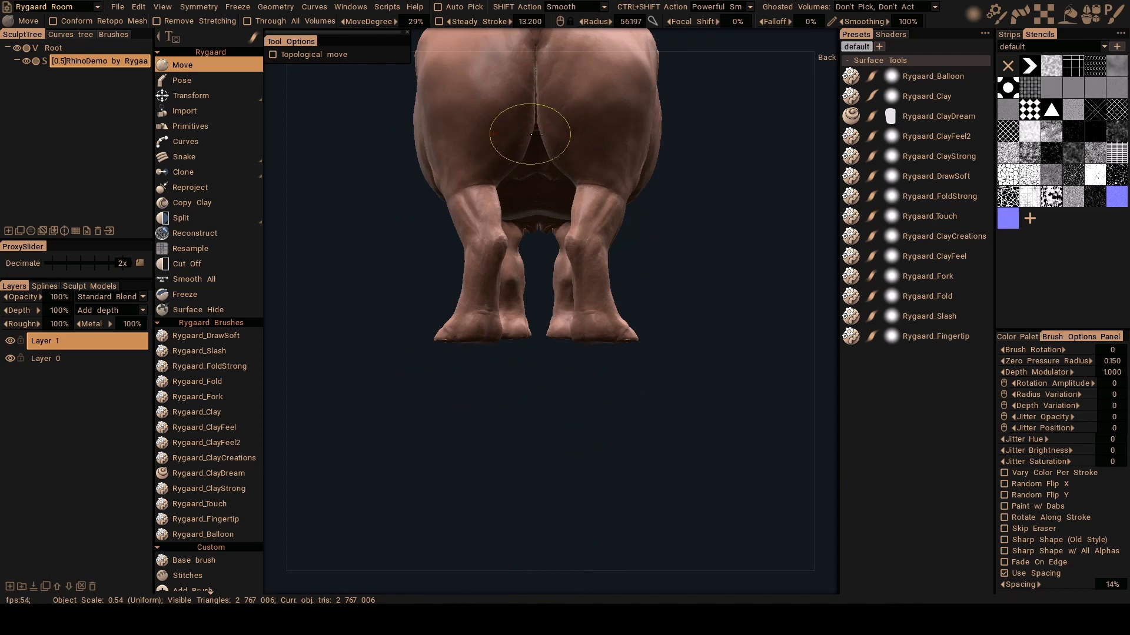
pyautogui.moveTo(571, 139)
pyautogui.keyDown('alt'); pyautogui.mouseDown()
pyautogui.moveTo(542, 238)
pyautogui.moveTo(526, 253)
pyautogui.moveTo(451, 263)
pyautogui.mouseUp(); pyautogui.keyUp('alt')
pyautogui.scroll(2, 447, 258)
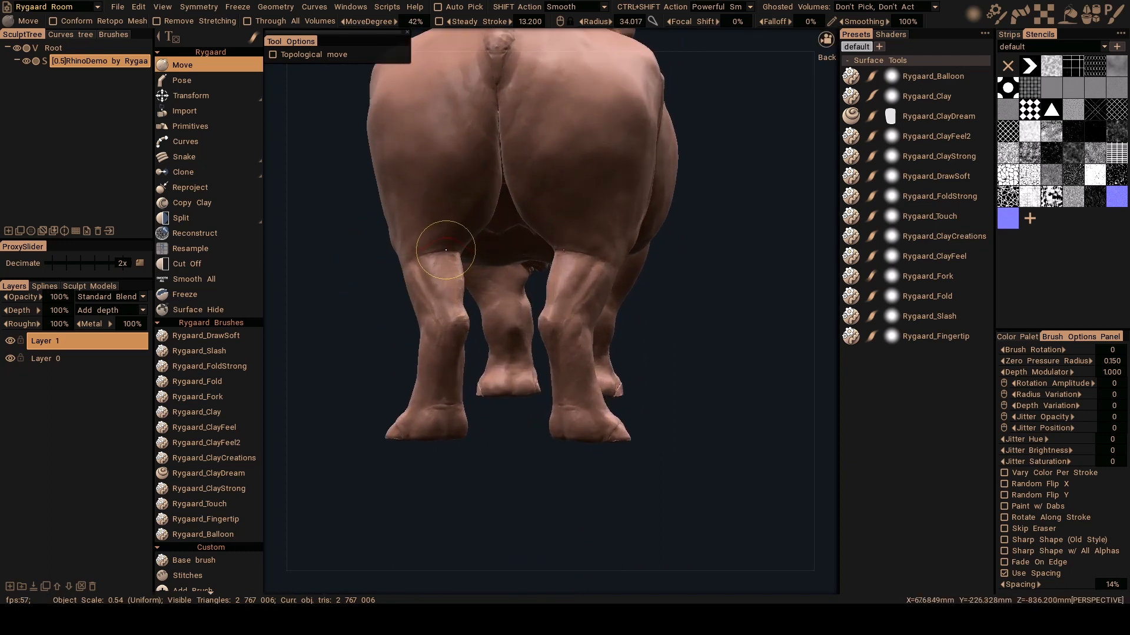
pyautogui.keyDown('alt'); pyautogui.moveTo(420, 259); pyautogui.dragTo(475, 284); pyautogui.keyUp('alt')
pyautogui.keyDown('alt'); pyautogui.moveTo(475, 284); pyautogui.dragTo(438, 197, button='right'); pyautogui.keyUp('alt')
# Adjust the back and hindquarter silhouette in side view with the Move tool at a radius of about 122
pyautogui.keyDown('alt'); pyautogui.keyDown('shift'); pyautogui.moveTo(439, 196); pyautogui.dragTo(608, 242); pyautogui.keyUp('shift'); pyautogui.keyUp('alt')
pyautogui.keyDown('alt'); pyautogui.moveTo(660, 234); pyautogui.dragTo(594, 230, button='middle'); pyautogui.keyUp('alt')
pyautogui.moveTo(659, 196); pyautogui.dragTo(700, 197, button='right')
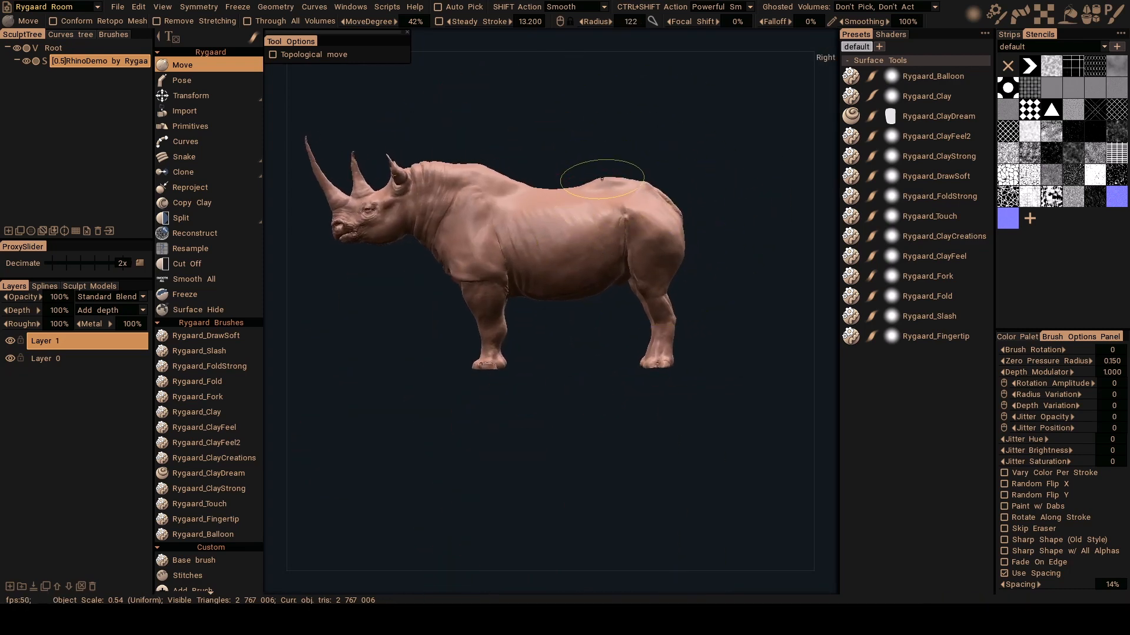
pyautogui.scroll(2, 635, 264)
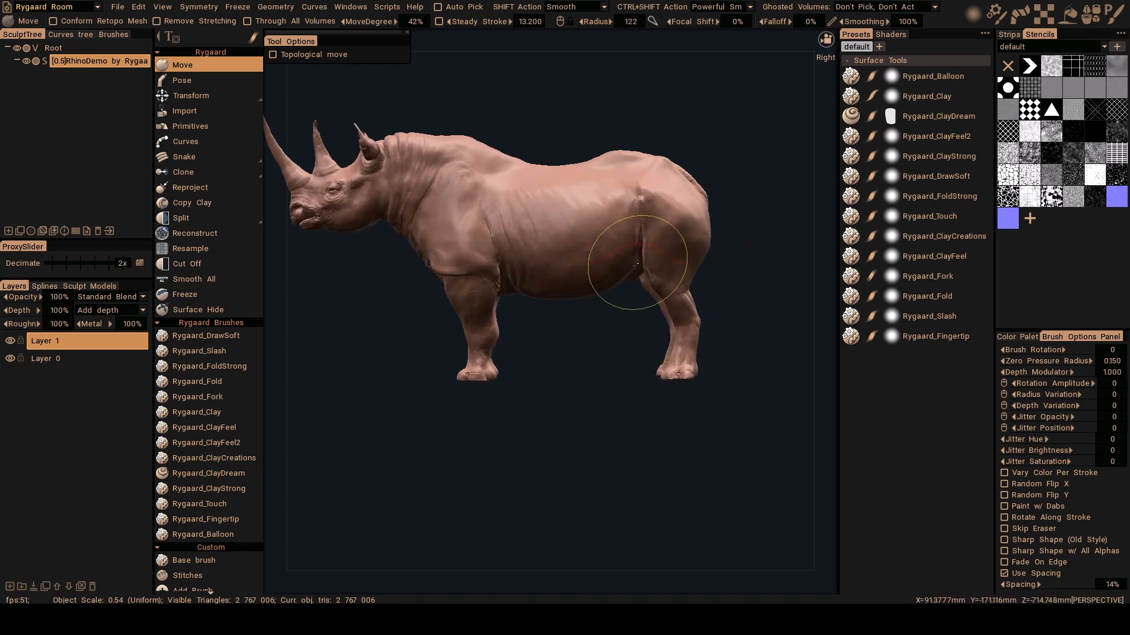
# Shape the haunch and the outer thigh of the hind leg with the Move tool at a radius of about 58
pyautogui.keyDown('alt'); pyautogui.moveTo(637, 265); pyautogui.dragTo(690, 257, button='right'); pyautogui.keyUp('alt')
pyautogui.keyDown('alt'); pyautogui.moveTo(691, 258); pyautogui.dragTo(633, 253); pyautogui.keyUp('alt')
pyautogui.keyDown('alt'); pyautogui.moveTo(633, 253); pyautogui.dragTo(548, 233, button='right'); pyautogui.keyUp('alt')
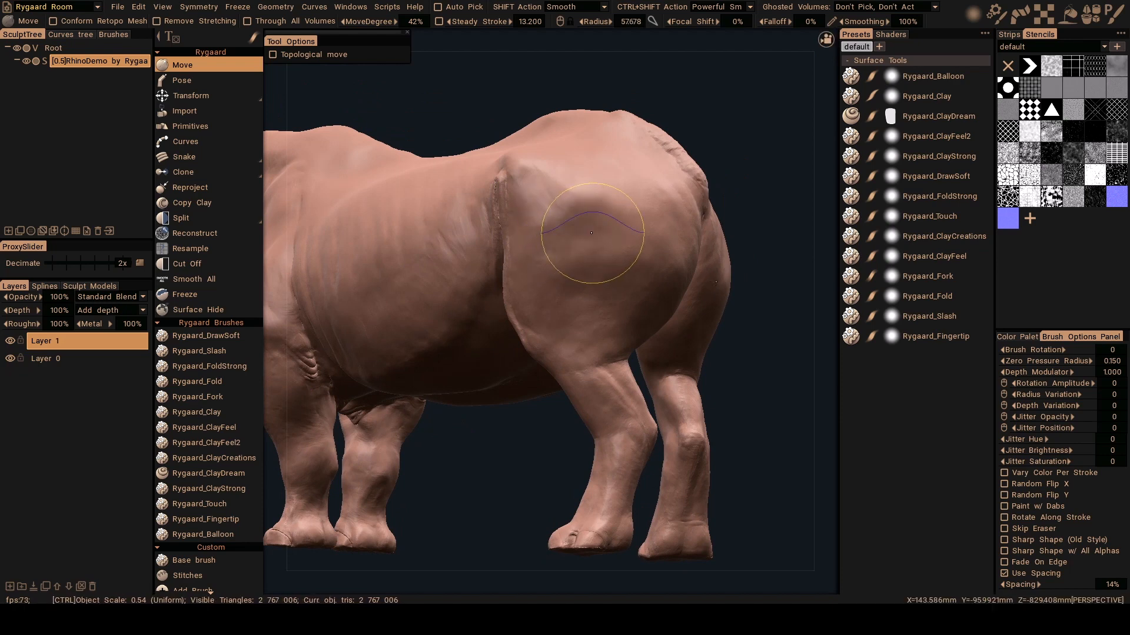
pyautogui.keyDown('alt'); pyautogui.moveTo(610, 235); pyautogui.dragTo(538, 260); pyautogui.keyUp('alt')
pyautogui.keyDown('alt'); pyautogui.moveTo(537, 260); pyautogui.dragTo(556, 241, button='right'); pyautogui.keyUp('alt')
pyautogui.moveTo(556, 241)
pyautogui.keyDown('alt'); pyautogui.mouseDown()
pyautogui.moveTo(575, 223)
pyautogui.moveTo(620, 247)
pyautogui.mouseUp(); pyautogui.keyUp('alt')
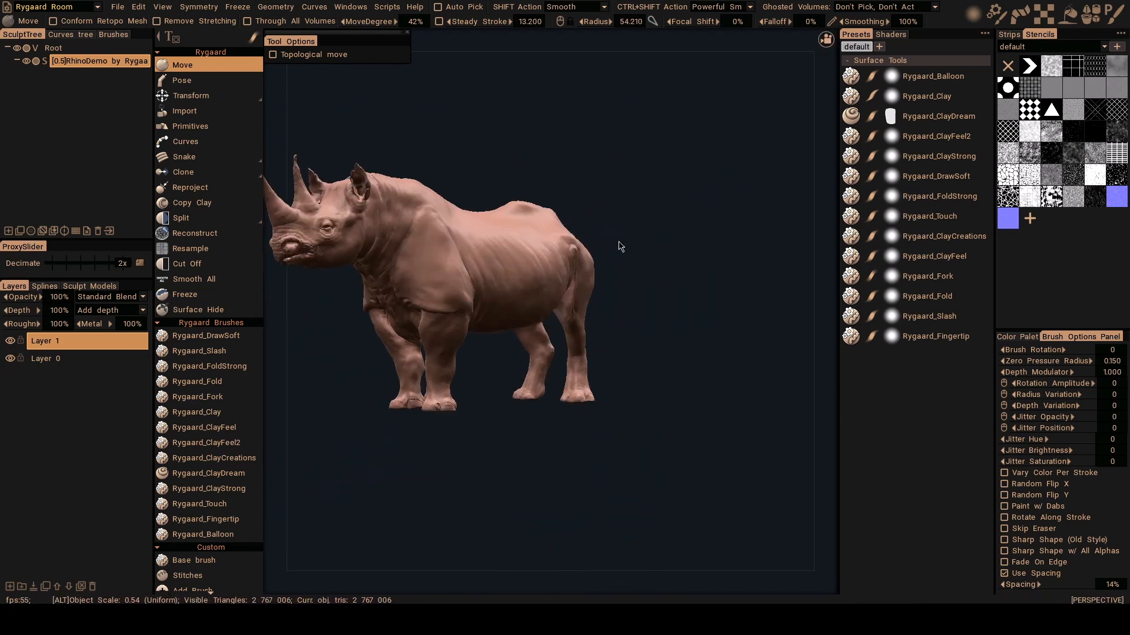
# Adjust the hindquarters and the hind legs' proportions with the Move tool at a radius of about 130
pyautogui.keyDown('alt'); pyautogui.moveTo(620, 247); pyautogui.dragTo(576, 272, button='right'); pyautogui.keyUp('alt')
pyautogui.keyDown('alt'); pyautogui.moveTo(581, 276); pyautogui.dragTo(638, 269, button='middle'); pyautogui.keyUp('alt')
pyautogui.moveTo(613, 244)
pyautogui.keyDown('alt'); pyautogui.mouseDown()
pyautogui.moveTo(586, 286)
pyautogui.moveTo(629, 229)
pyautogui.moveTo(519, 253)
pyautogui.mouseUp(); pyautogui.keyUp('alt')
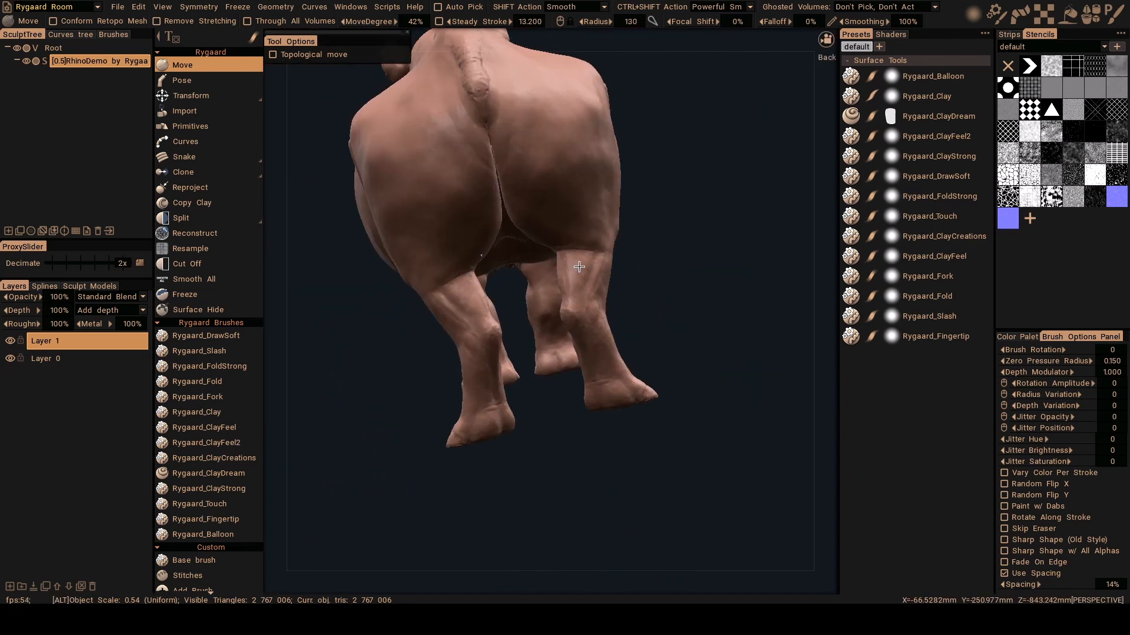
pyautogui.keyDown('alt'); pyautogui.moveTo(519, 253); pyautogui.dragTo(559, 239, button='right'); pyautogui.keyUp('alt')
pyautogui.keyDown('alt'); pyautogui.moveTo(559, 238); pyautogui.dragTo(625, 286); pyautogui.keyUp('alt')
pyautogui.keyDown('alt'); pyautogui.moveTo(625, 286); pyautogui.dragTo(639, 412, button='right'); pyautogui.keyUp('alt')
pyautogui.keyDown('alt'); pyautogui.moveTo(639, 323); pyautogui.dragTo(623, 259); pyautogui.keyUp('alt')
# Switch to the Rygaard_Balloon brush and set its depth to 20%
pyautogui.press('b')
pyautogui.keyDown('alt'); pyautogui.moveTo(623, 259); pyautogui.dragTo(611, 245, button='right'); pyautogui.keyUp('alt')
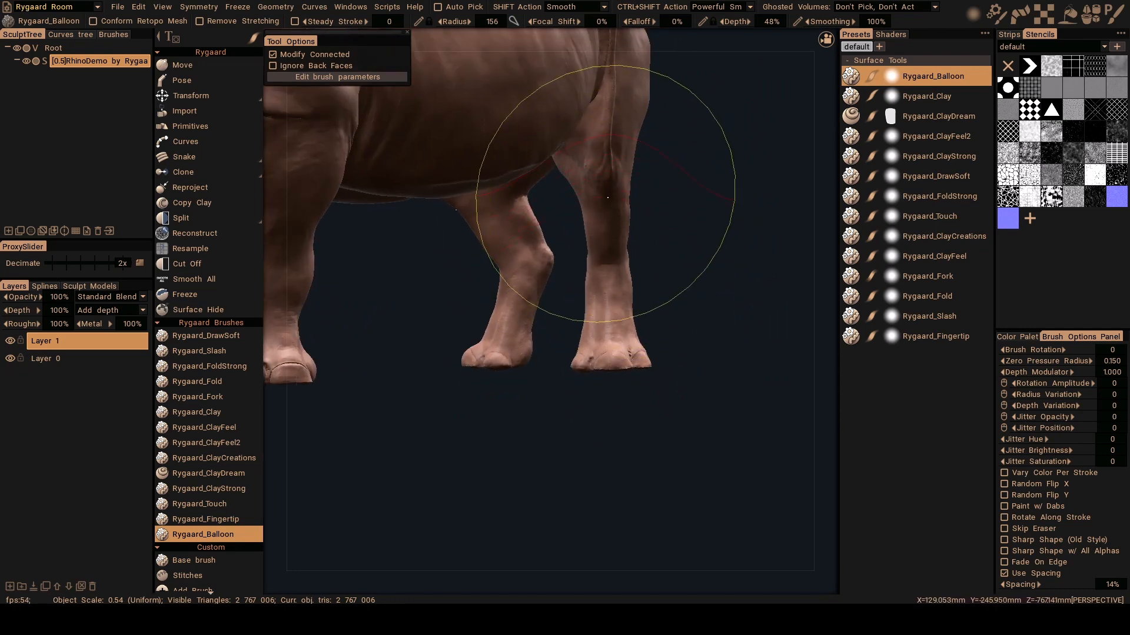
pyautogui.rightClick(612, 245)
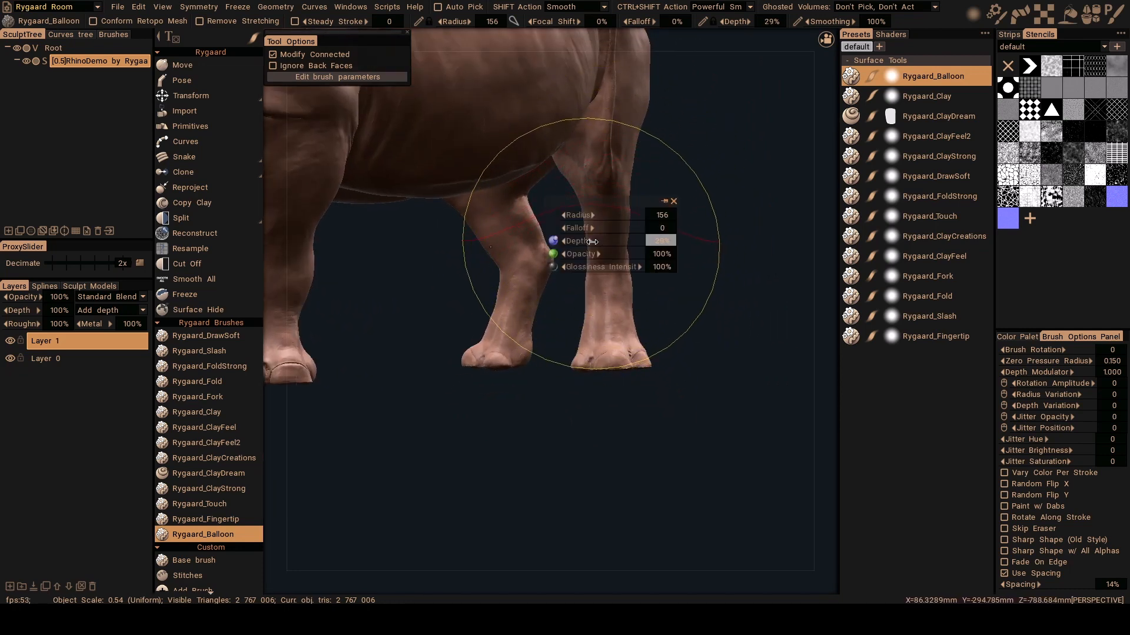
pyautogui.moveTo(588, 241); pyautogui.dragTo(580, 241)
# Inflate the lower hind leg with Rygaard_Balloon, reducing the brush radius to about 122
pyautogui.keyDown('alt'); pyautogui.moveTo(511, 300); pyautogui.dragTo(481, 307); pyautogui.keyUp('alt')
pyautogui.keyDown('alt'); pyautogui.moveTo(553, 206); pyautogui.dragTo(574, 225, button='right'); pyautogui.keyUp('alt')
pyautogui.moveTo(575, 224)
pyautogui.keyDown('alt'); pyautogui.mouseDown(button='middle')
pyautogui.moveTo(569, 242)
pyautogui.moveTo(579, 226)
pyautogui.mouseUp(button='middle'); pyautogui.keyUp('alt')
pyautogui.moveTo(585, 204); pyautogui.dragTo(559, 204, button='right')
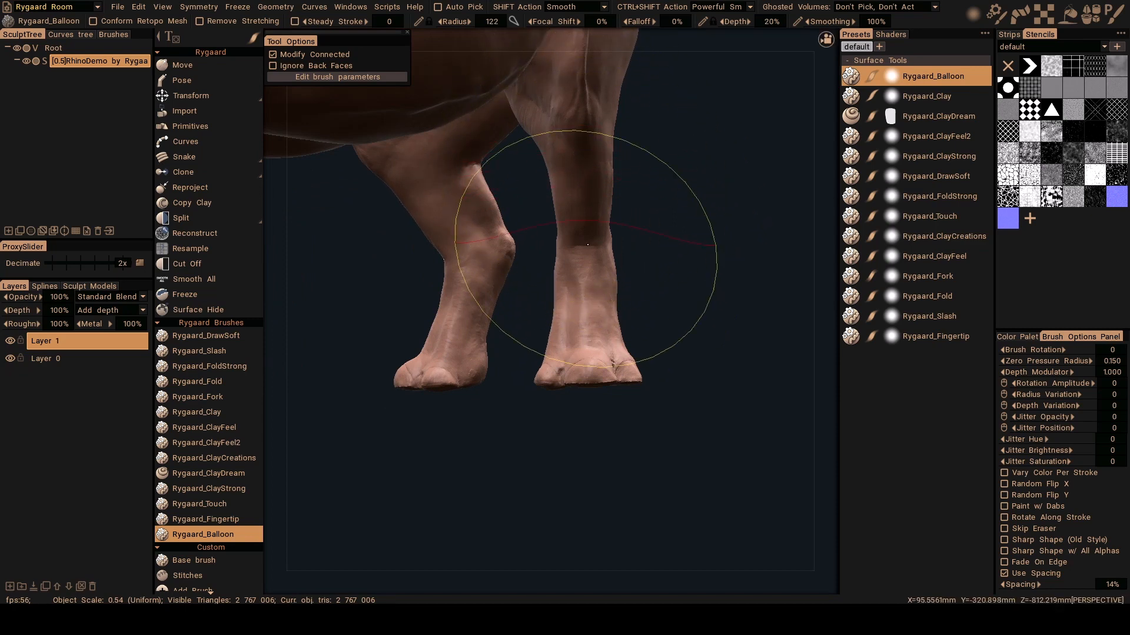
pyautogui.moveTo(629, 237)
pyautogui.mouseDown()
pyautogui.moveTo(527, 232)
pyautogui.moveTo(547, 269)
pyautogui.moveTo(597, 267)
pyautogui.moveTo(633, 232)
pyautogui.moveTo(623, 234)
pyautogui.mouseUp()
pyautogui.moveTo(453, 267)
pyautogui.keyDown('alt'); pyautogui.mouseDown()
pyautogui.moveTo(517, 271)
pyautogui.moveTo(582, 247)
pyautogui.moveTo(522, 247)
pyautogui.moveTo(548, 244)
pyautogui.moveTo(568, 263)
pyautogui.moveTo(608, 227)
pyautogui.moveTo(579, 208)
pyautogui.moveTo(616, 217)
pyautogui.moveTo(537, 244)
pyautogui.moveTo(525, 300)
pyautogui.moveTo(706, 270)
pyautogui.moveTo(657, 253)
pyautogui.mouseUp(); pyautogui.keyUp('alt')
pyautogui.keyDown('alt'); pyautogui.moveTo(657, 253); pyautogui.dragTo(656, 307, button='right'); pyautogui.keyUp('alt')
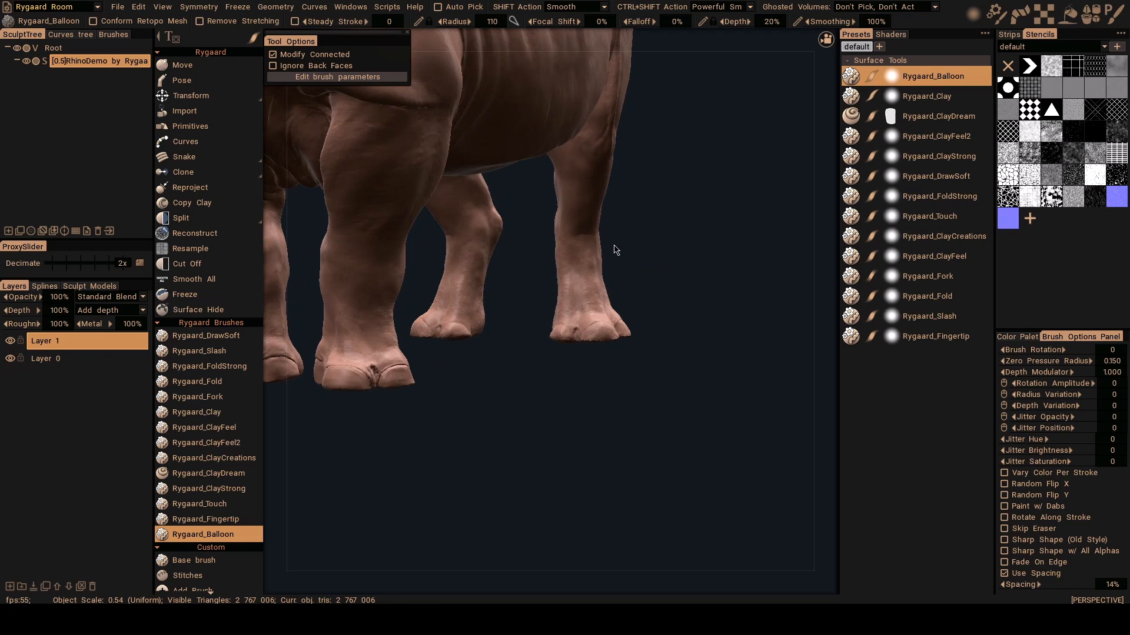
# Adjust the lower hind leg's front contour around the hock with the Move tool at a radius of about 26
pyautogui.press('m')
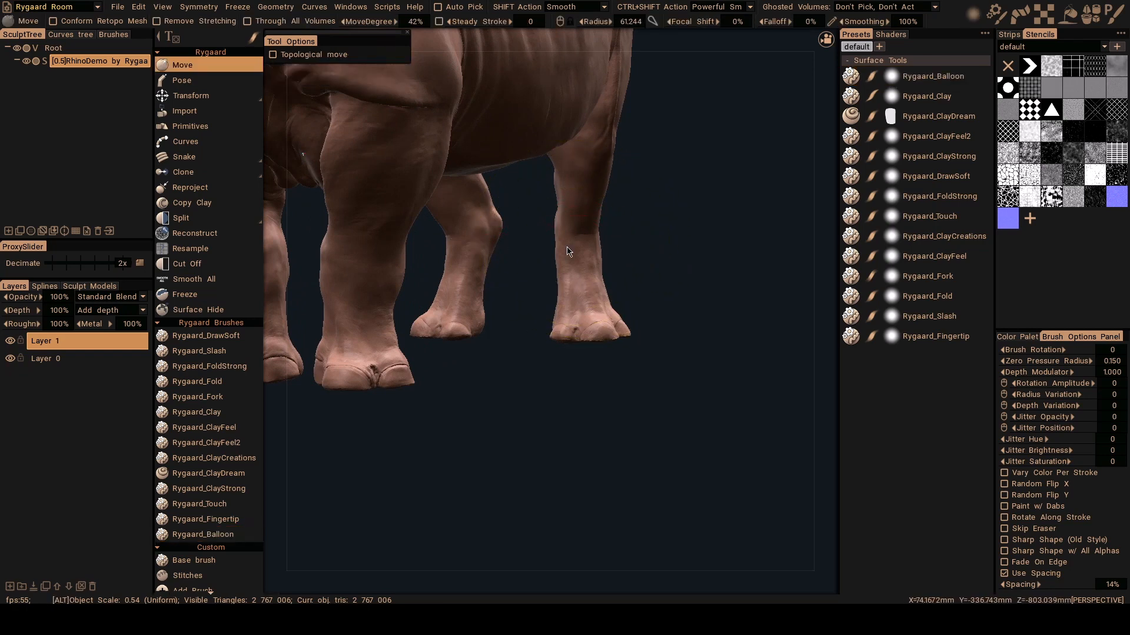
pyautogui.keyDown('alt'); pyautogui.moveTo(569, 252); pyautogui.dragTo(573, 291, button='right'); pyautogui.keyUp('alt')
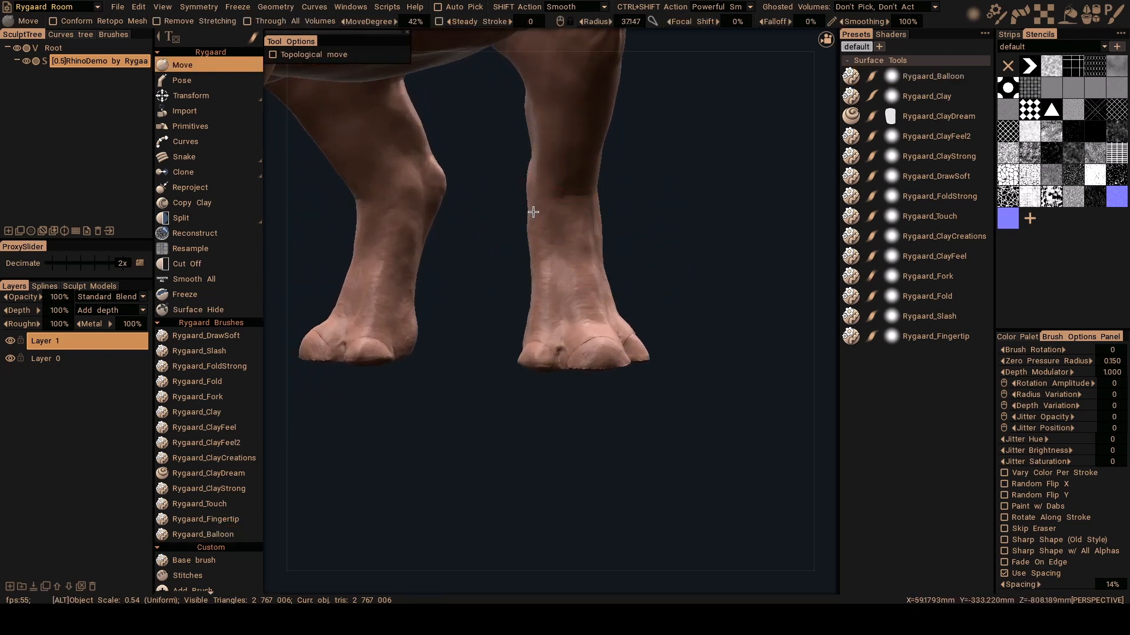
pyautogui.keyDown('alt'); pyautogui.moveTo(533, 212); pyautogui.dragTo(531, 215, button='middle'); pyautogui.keyUp('alt')
pyautogui.moveTo(521, 271); pyautogui.dragTo(518, 271, button='right')
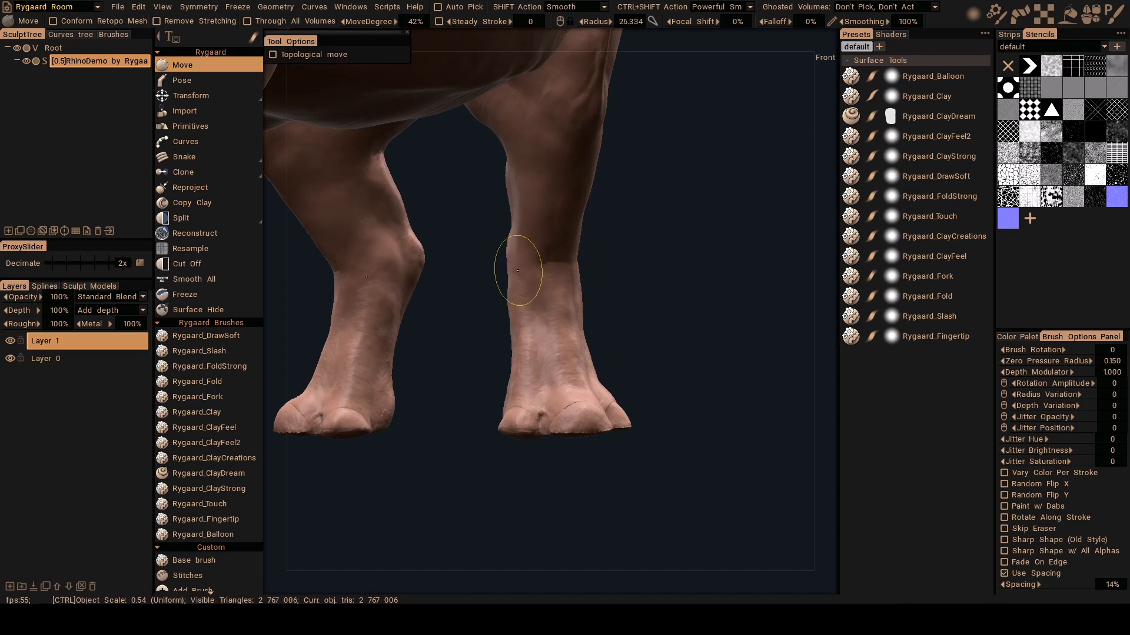
pyautogui.keyDown('alt'); pyautogui.moveTo(559, 258); pyautogui.dragTo(547, 208, button='middle'); pyautogui.keyUp('alt')
pyautogui.keyDown('alt'); pyautogui.moveTo(606, 214); pyautogui.dragTo(604, 189, button='right'); pyautogui.keyUp('alt')
pyautogui.moveTo(600, 227)
pyautogui.keyDown('alt'); pyautogui.mouseDown()
pyautogui.moveTo(500, 259)
pyautogui.moveTo(582, 227)
pyautogui.mouseUp(); pyautogui.keyUp('alt')
pyautogui.keyDown('alt'); pyautogui.moveTo(595, 260); pyautogui.dragTo(613, 294, button='right'); pyautogui.keyUp('alt')
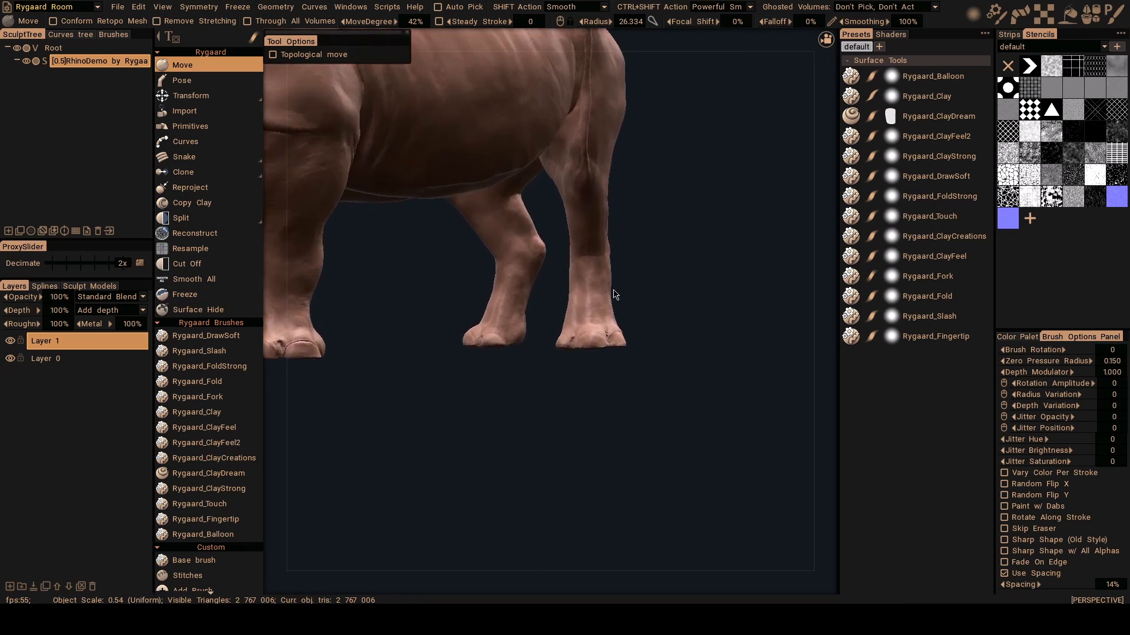
# Shape the hind leg's ankle above the foot with the Move tool at a radius of about 34
pyautogui.moveTo(632, 235)
pyautogui.keyDown('alt'); pyautogui.mouseDown()
pyautogui.moveTo(616, 283)
pyautogui.moveTo(605, 272)
pyautogui.moveTo(589, 307)
pyautogui.moveTo(544, 337)
pyautogui.mouseUp(); pyautogui.keyUp('alt')
pyautogui.moveTo(544, 337); pyautogui.dragTo(556, 337, button='right')
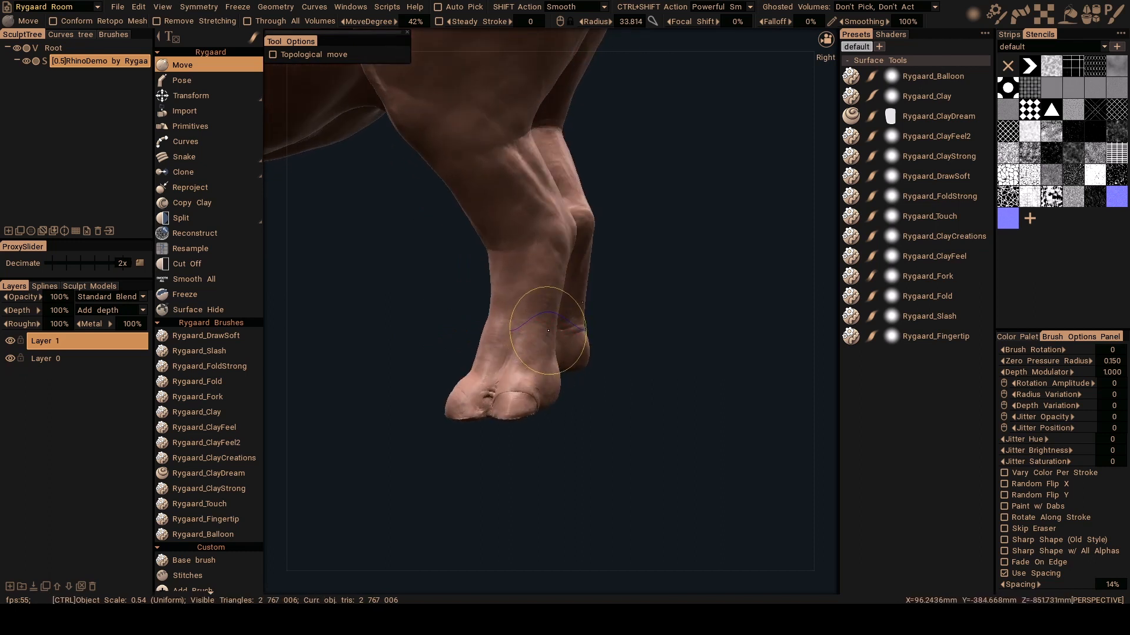
pyautogui.keyDown('alt'); pyautogui.moveTo(547, 330); pyautogui.dragTo(645, 300); pyautogui.keyUp('alt')
pyautogui.keyDown('alt'); pyautogui.moveTo(645, 300); pyautogui.dragTo(594, 295, button='right'); pyautogui.keyUp('alt')
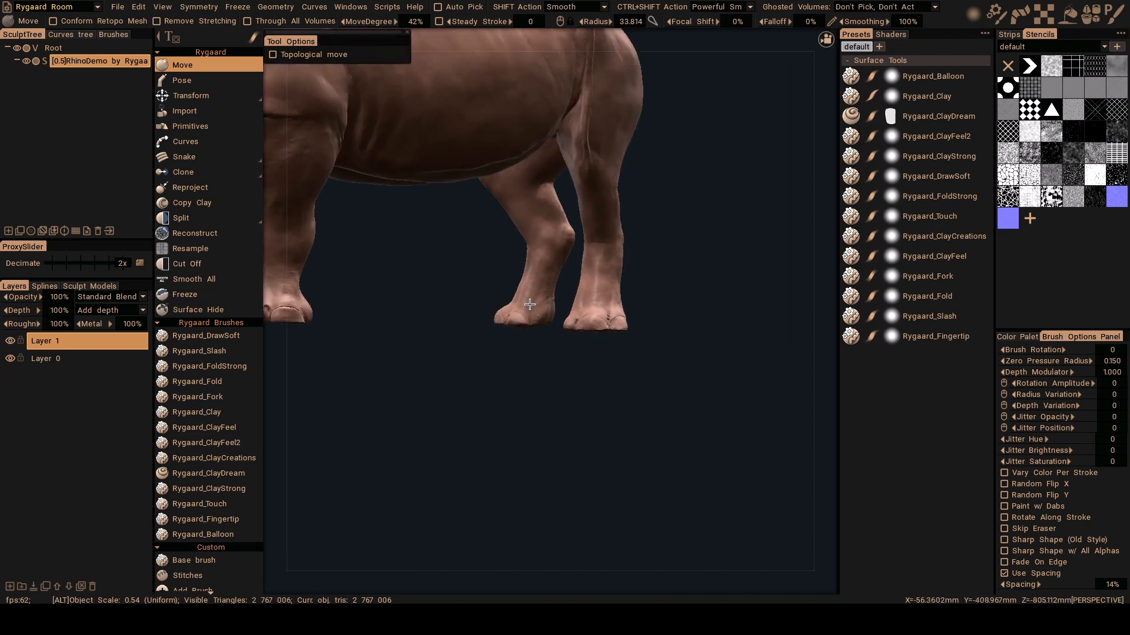
pyautogui.moveTo(594, 294)
pyautogui.keyDown('alt'); pyautogui.mouseDown()
pyautogui.moveTo(548, 316)
pyautogui.moveTo(584, 299)
pyautogui.moveTo(569, 311)
pyautogui.mouseUp(); pyautogui.keyUp('alt')
pyautogui.keyDown('alt'); pyautogui.moveTo(569, 311); pyautogui.dragTo(559, 331, button='middle'); pyautogui.keyUp('alt')
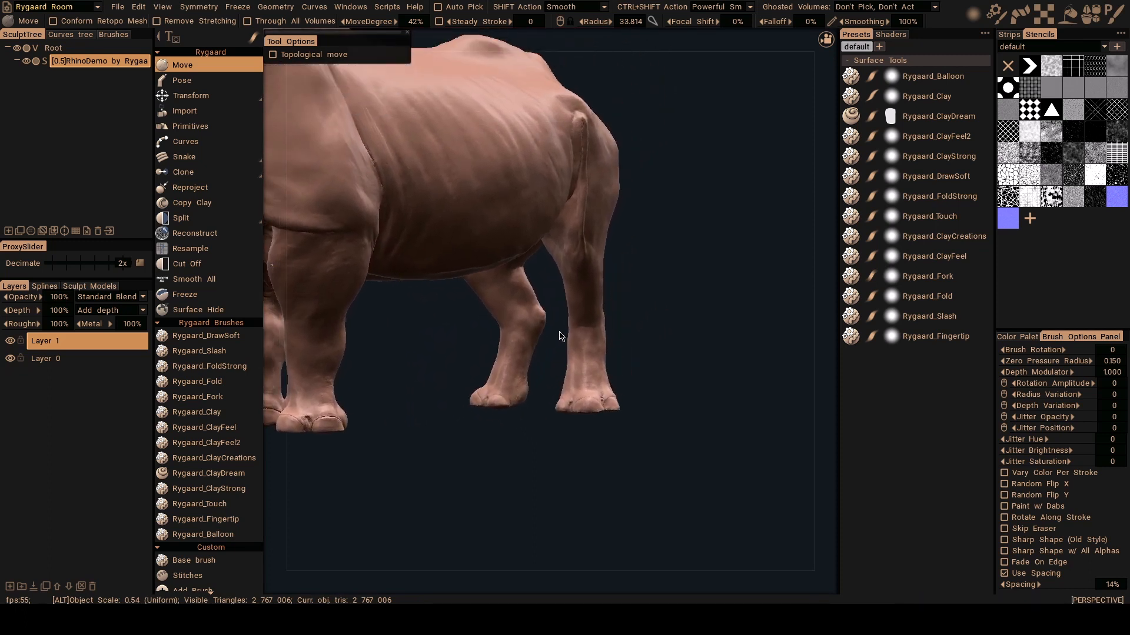
# Rework the front of the hind thigh below the flank with a Move radius of about 46, undoing the first stroke
pyautogui.moveTo(587, 318)
pyautogui.keyDown('alt'); pyautogui.mouseDown()
pyautogui.moveTo(545, 265)
pyautogui.moveTo(530, 292)
pyautogui.moveTo(529, 245)
pyautogui.moveTo(523, 280)
pyautogui.mouseUp(); pyautogui.keyUp('alt')
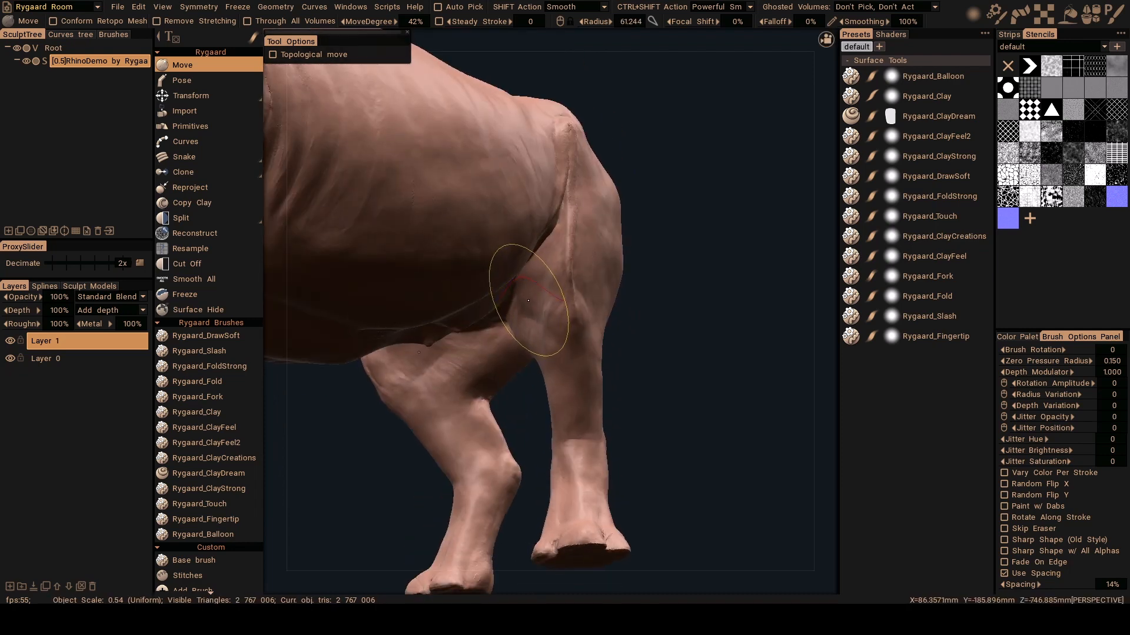
pyautogui.press('[')
pyautogui.hotkey('ctrl', 'z')
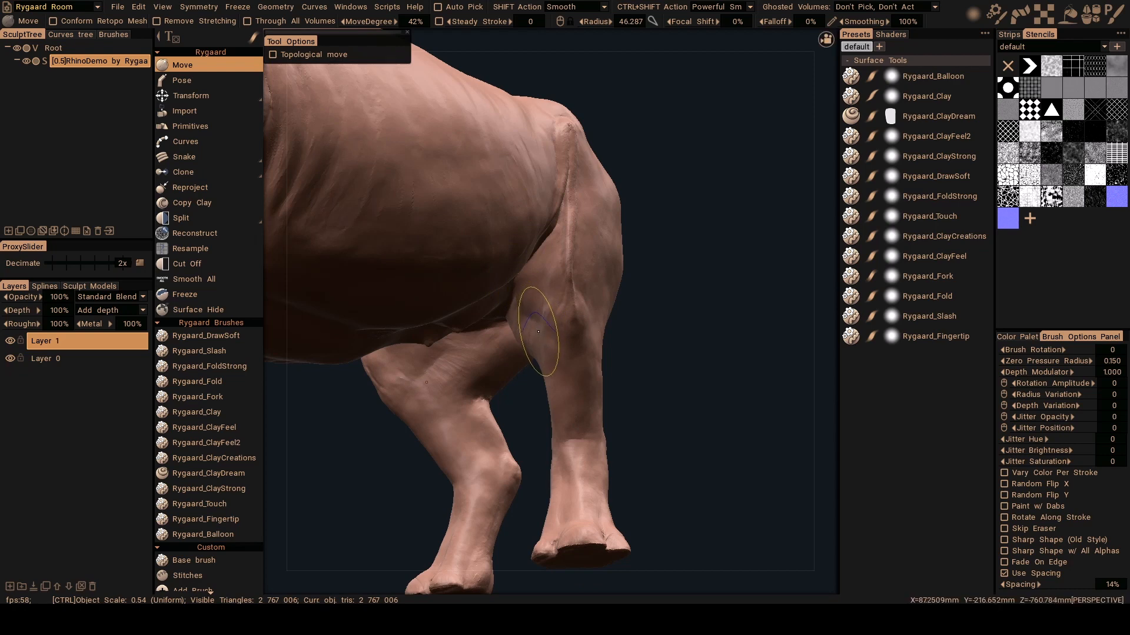
pyautogui.keyDown('alt'); pyautogui.moveTo(552, 320); pyautogui.dragTo(550, 276, button='right'); pyautogui.keyUp('alt')
pyautogui.keyDown('alt'); pyautogui.moveTo(550, 276); pyautogui.dragTo(574, 290); pyautogui.keyUp('alt')
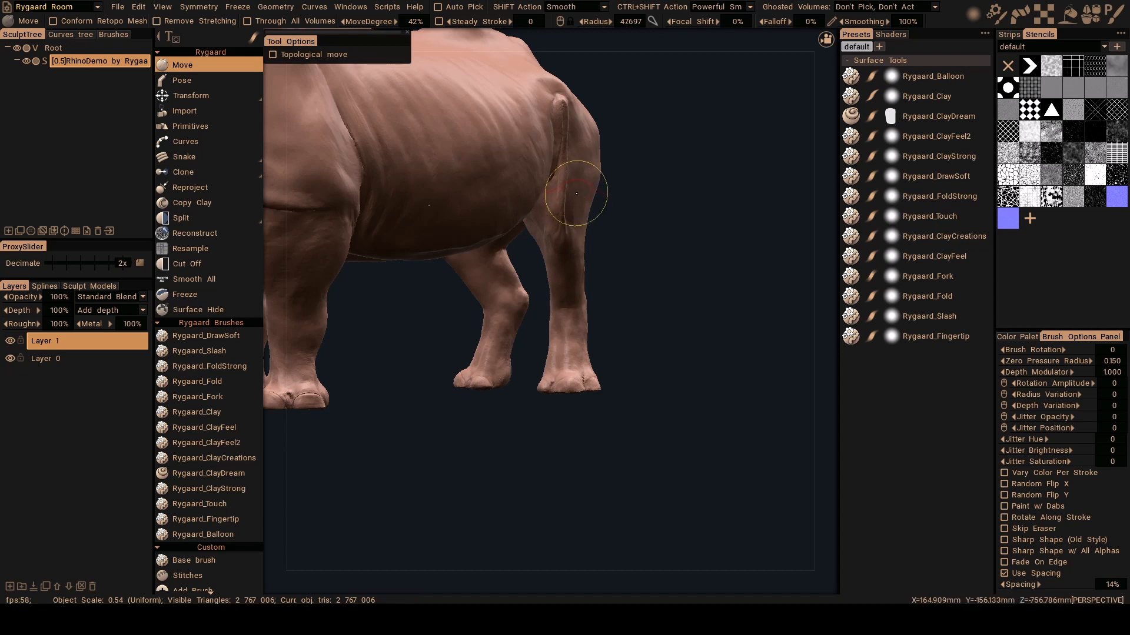
# Inflate the front edge of the hind thigh beside the flank with Rygaard_Balloon at a radius of about 47
pyautogui.keyDown('alt'); pyautogui.moveTo(581, 188); pyautogui.dragTo(586, 221); pyautogui.keyUp('alt')
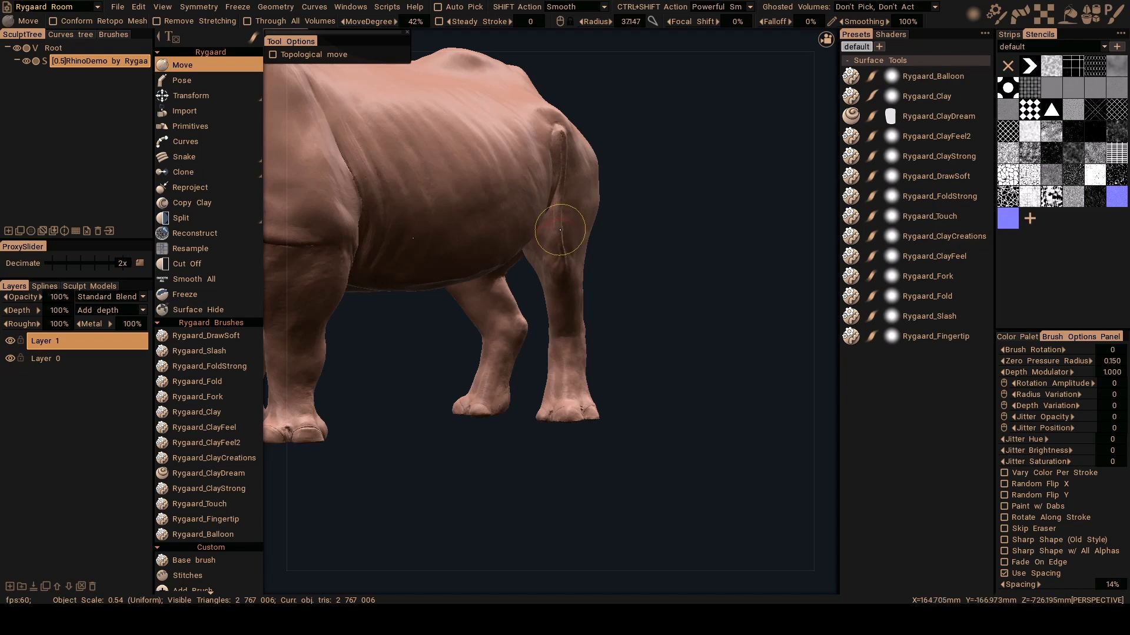
pyautogui.keyDown('alt'); pyautogui.moveTo(614, 224); pyautogui.dragTo(574, 237, button='right'); pyautogui.keyUp('alt')
pyautogui.keyDown('alt'); pyautogui.moveTo(633, 234); pyautogui.dragTo(522, 250); pyautogui.keyUp('alt')
pyautogui.keyDown('alt'); pyautogui.moveTo(522, 249); pyautogui.dragTo(503, 259, button='middle'); pyautogui.keyUp('alt')
pyautogui.moveTo(555, 247)
pyautogui.keyDown('alt'); pyautogui.mouseDown(button='right')
pyautogui.moveTo(572, 339)
pyautogui.moveTo(539, 285)
pyautogui.mouseUp(button='right'); pyautogui.keyUp('alt')
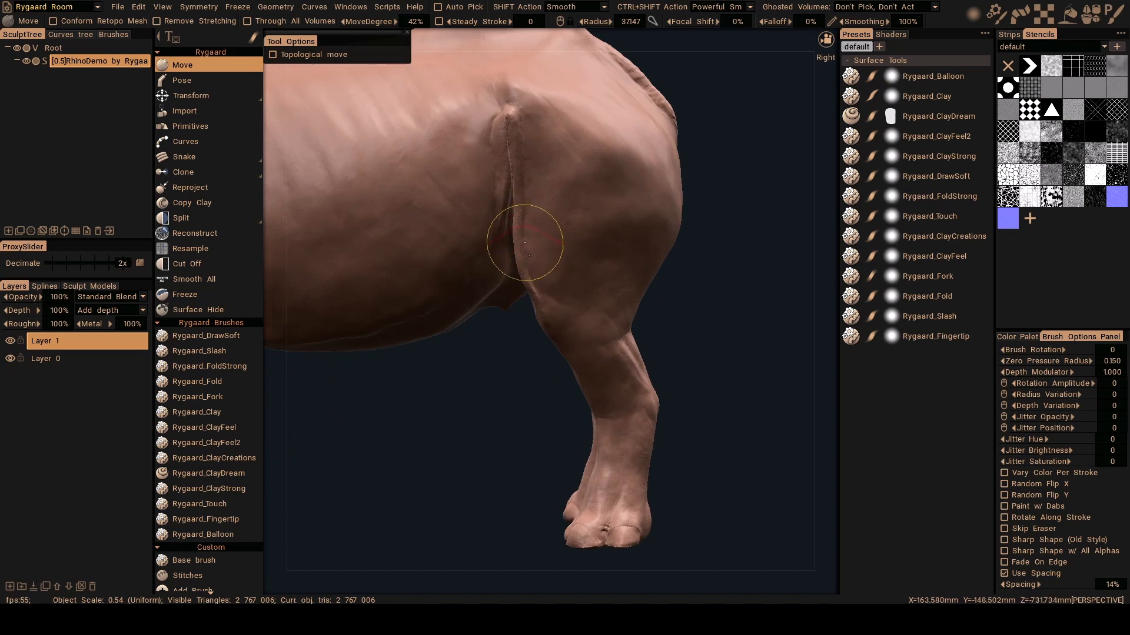
pyautogui.press('b')
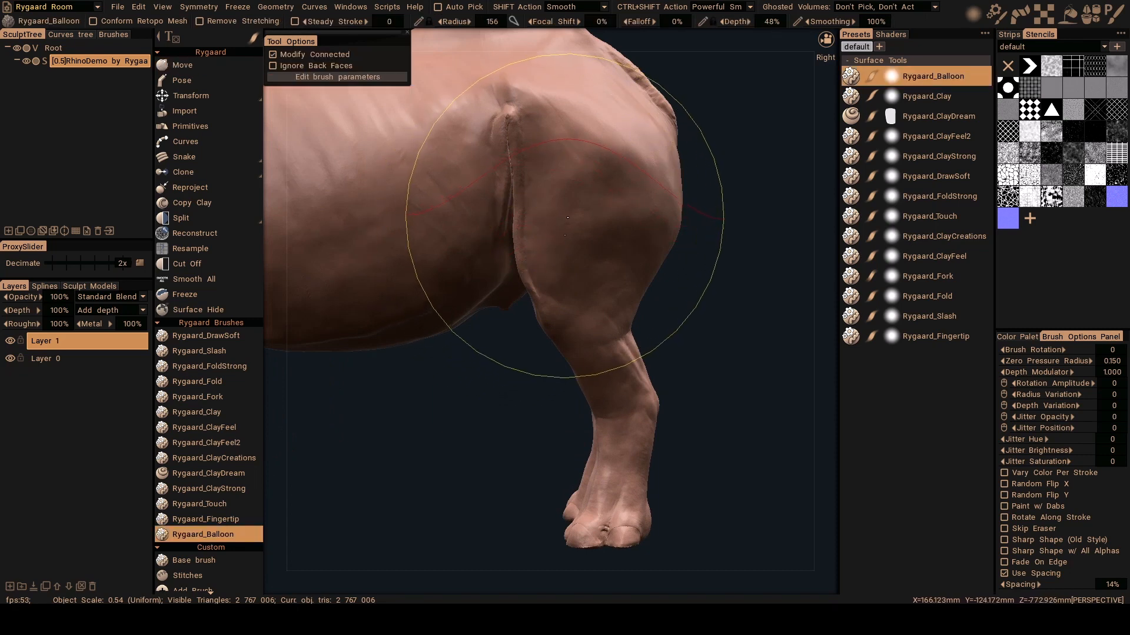
pyautogui.moveTo(568, 218); pyautogui.dragTo(524, 219, button='right')
pyautogui.keyDown('alt'); pyautogui.moveTo(546, 266); pyautogui.dragTo(567, 227, button='middle'); pyautogui.keyUp('alt')
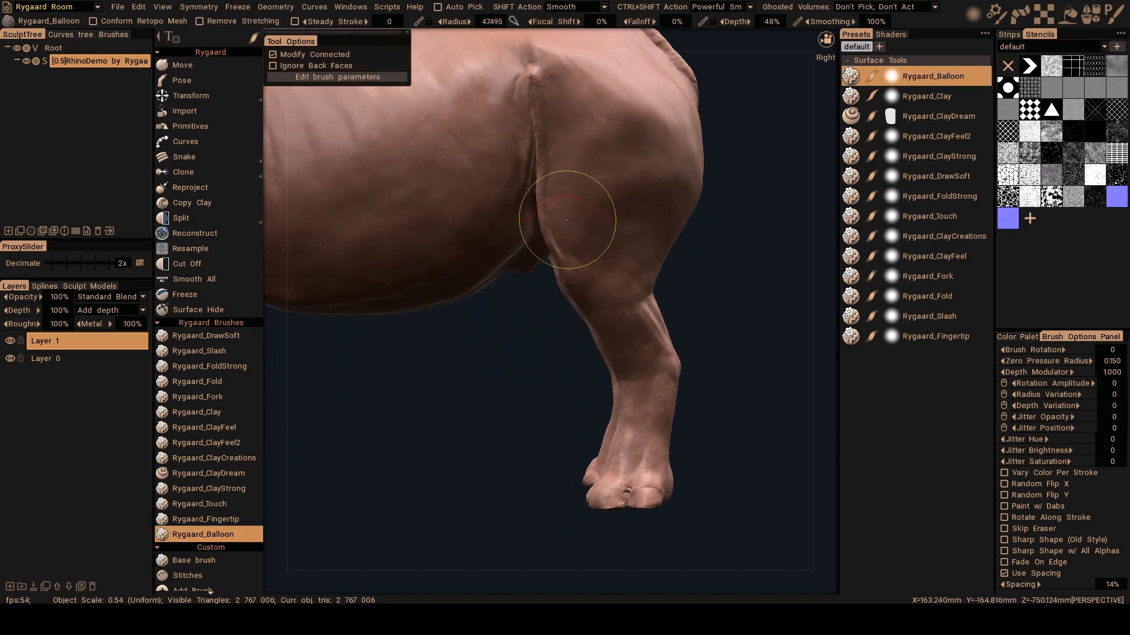
pyautogui.moveTo(567, 252)
pyautogui.keyDown('alt'); pyautogui.mouseDown(button='right')
pyautogui.moveTo(540, 237)
pyautogui.moveTo(555, 204)
pyautogui.moveTo(589, 239)
pyautogui.mouseUp(button='right'); pyautogui.keyUp('alt')
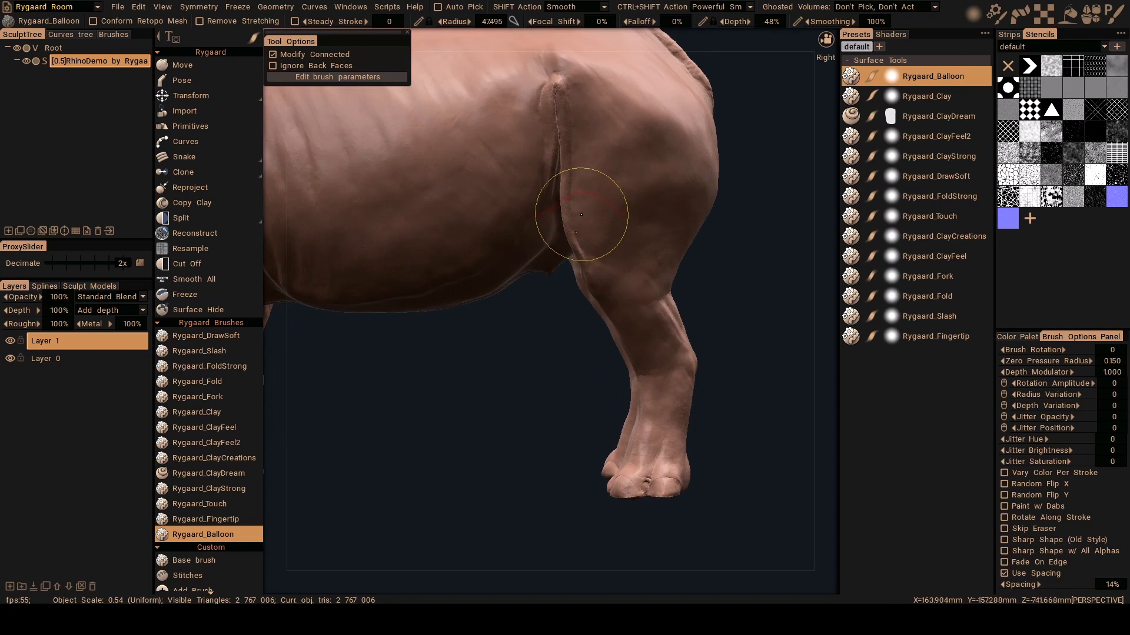
pyautogui.moveTo(576, 223)
pyautogui.keyDown('alt'); pyautogui.mouseDown()
pyautogui.moveTo(590, 253)
pyautogui.moveTo(559, 255)
pyautogui.moveTo(566, 312)
pyautogui.moveTo(521, 271)
pyautogui.moveTo(546, 247)
pyautogui.moveTo(549, 265)
pyautogui.mouseUp(); pyautogui.keyUp('alt')
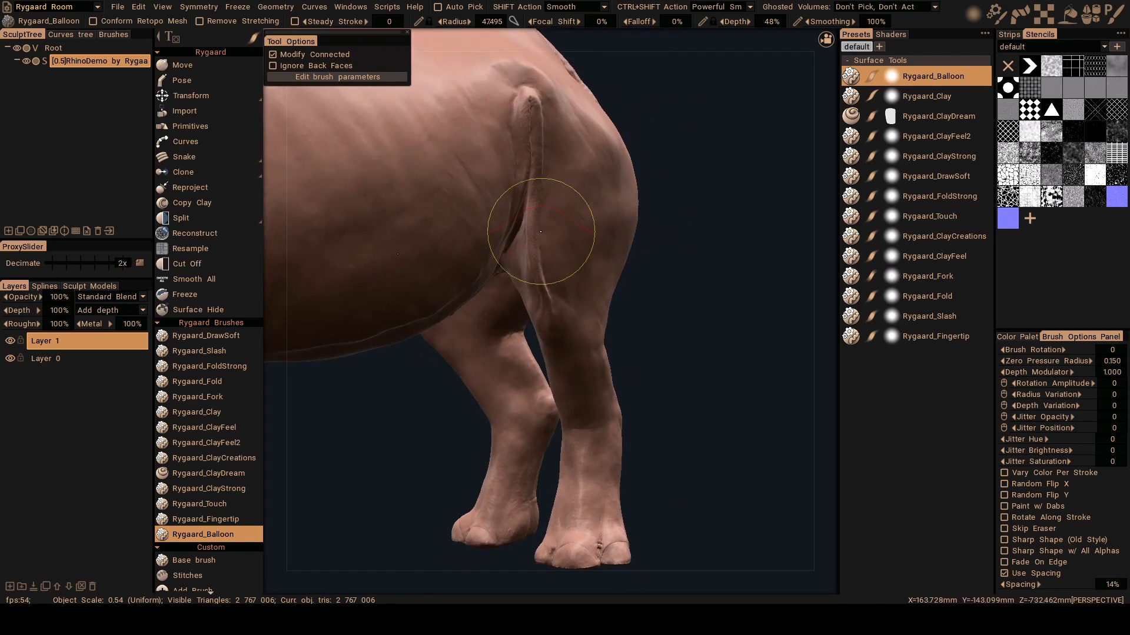
pyautogui.keyDown('alt'); pyautogui.moveTo(559, 291); pyautogui.dragTo(539, 264, button='right'); pyautogui.keyUp('alt')
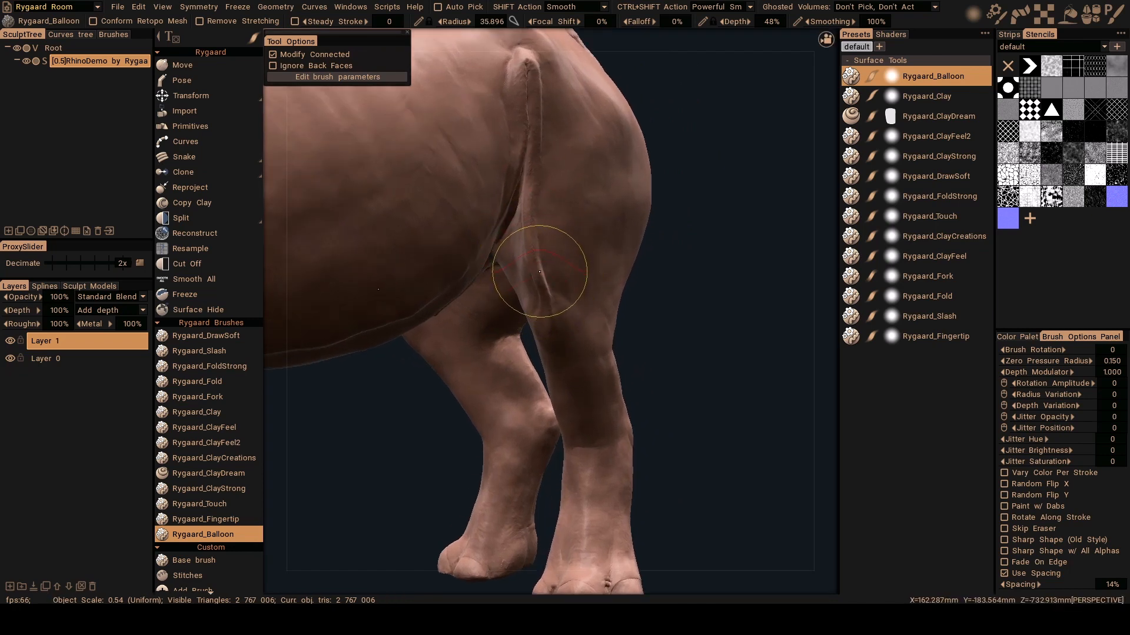
# Set the Rygaard_Balloon depth to 19% and build up the skin fold between the flank and the hind thigh
pyautogui.press('space')
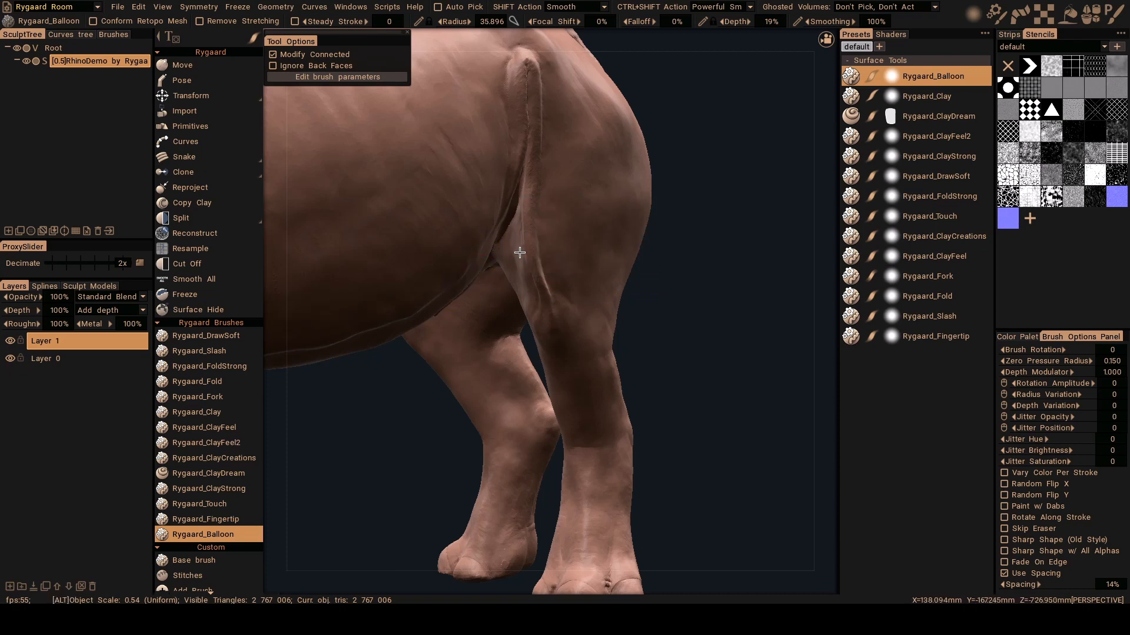
pyautogui.keyDown('alt'); pyautogui.moveTo(473, 271); pyautogui.dragTo(531, 273); pyautogui.keyUp('alt')
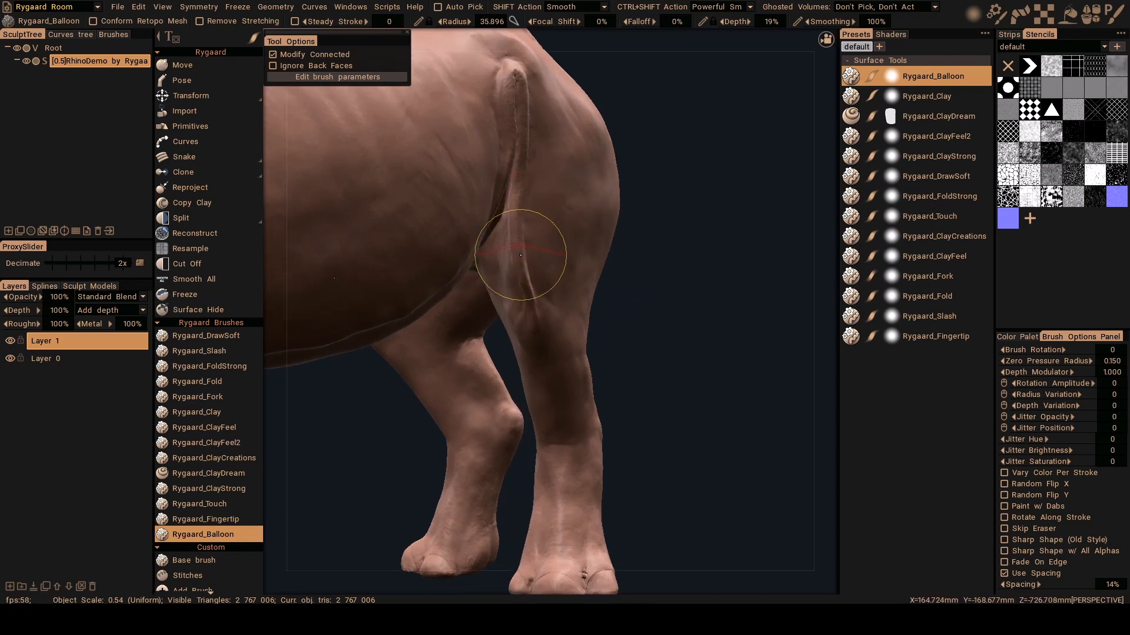
pyautogui.moveTo(521, 245)
pyautogui.keyDown('alt'); pyautogui.mouseDown()
pyautogui.moveTo(512, 258)
pyautogui.moveTo(520, 233)
pyautogui.moveTo(516, 255)
pyautogui.mouseUp(); pyautogui.keyUp('alt')
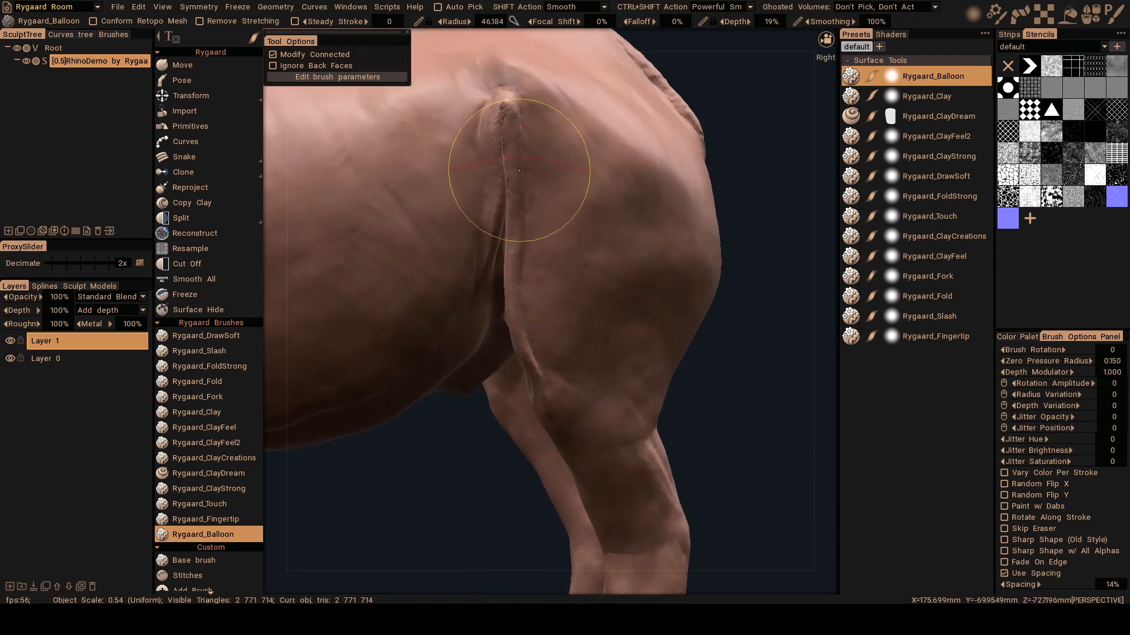
pyautogui.keyDown('alt'); pyautogui.moveTo(514, 177); pyautogui.dragTo(512, 199); pyautogui.keyUp('alt')
pyautogui.keyDown('alt'); pyautogui.moveTo(511, 200); pyautogui.dragTo(547, 260, button='right'); pyautogui.keyUp('alt')
pyautogui.keyDown('alt'); pyautogui.moveTo(548, 260); pyautogui.dragTo(504, 223); pyautogui.keyUp('alt')
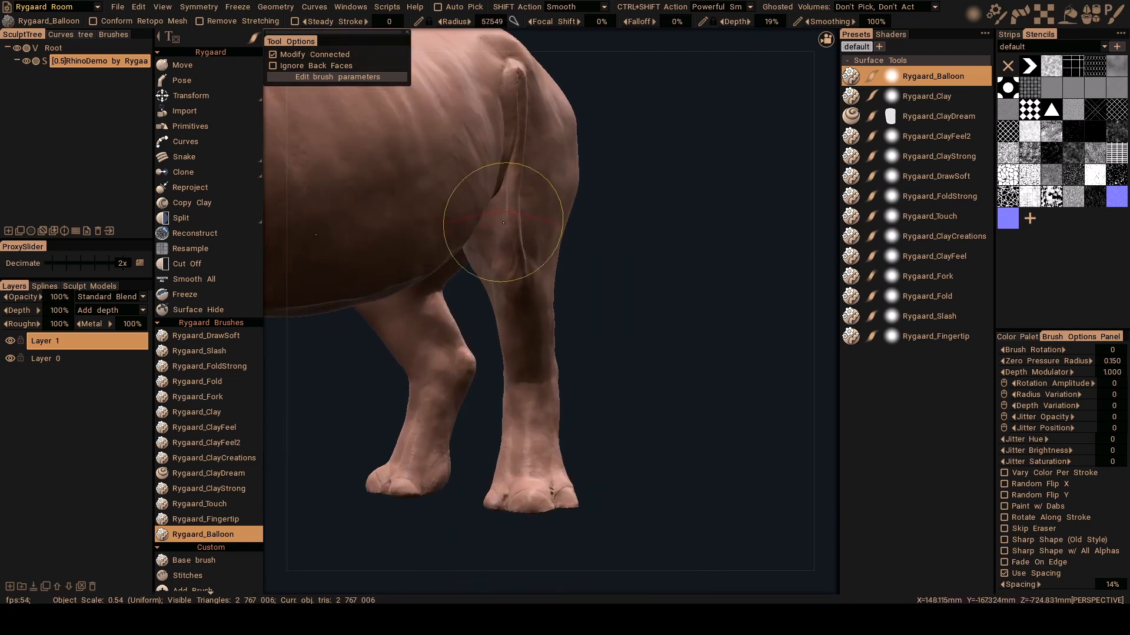
pyautogui.keyDown('alt'); pyautogui.moveTo(513, 215); pyautogui.dragTo(509, 171, button='right'); pyautogui.keyUp('alt')
pyautogui.moveTo(509, 171)
pyautogui.keyDown('alt'); pyautogui.mouseDown()
pyautogui.moveTo(570, 220)
pyautogui.moveTo(537, 259)
pyautogui.moveTo(516, 253)
pyautogui.moveTo(516, 217)
pyautogui.moveTo(525, 219)
pyautogui.mouseUp(); pyautogui.keyUp('alt')
# Adjust the hindquarters' overall form with the Move tool at a radius of about 104
pyautogui.press('m')
pyautogui.moveTo(525, 219)
pyautogui.mouseDown(button='right')
pyautogui.moveTo(507, 215)
pyautogui.moveTo(605, 211)
pyautogui.mouseUp(button='right')
pyautogui.keyDown('alt'); pyautogui.moveTo(606, 212); pyautogui.dragTo(573, 221); pyautogui.keyUp('alt')
pyautogui.keyDown('alt'); pyautogui.moveTo(573, 221); pyautogui.dragTo(504, 244, button='right'); pyautogui.keyUp('alt')
pyautogui.moveTo(504, 244)
pyautogui.keyDown('alt'); pyautogui.mouseDown()
pyautogui.moveTo(519, 297)
pyautogui.moveTo(517, 247)
pyautogui.mouseUp(); pyautogui.keyUp('alt')
pyautogui.keyDown('alt'); pyautogui.moveTo(517, 247); pyautogui.dragTo(507, 254, button='right'); pyautogui.keyUp('alt')
pyautogui.moveTo(507, 254)
pyautogui.keyDown('alt'); pyautogui.mouseDown()
pyautogui.moveTo(532, 253)
pyautogui.moveTo(560, 224)
pyautogui.moveTo(513, 271)
pyautogui.moveTo(523, 273)
pyautogui.moveTo(473, 265)
pyautogui.moveTo(434, 298)
pyautogui.moveTo(641, 282)
pyautogui.moveTo(524, 267)
pyautogui.moveTo(444, 297)
pyautogui.moveTo(404, 252)
pyautogui.mouseUp(); pyautogui.keyUp('alt')
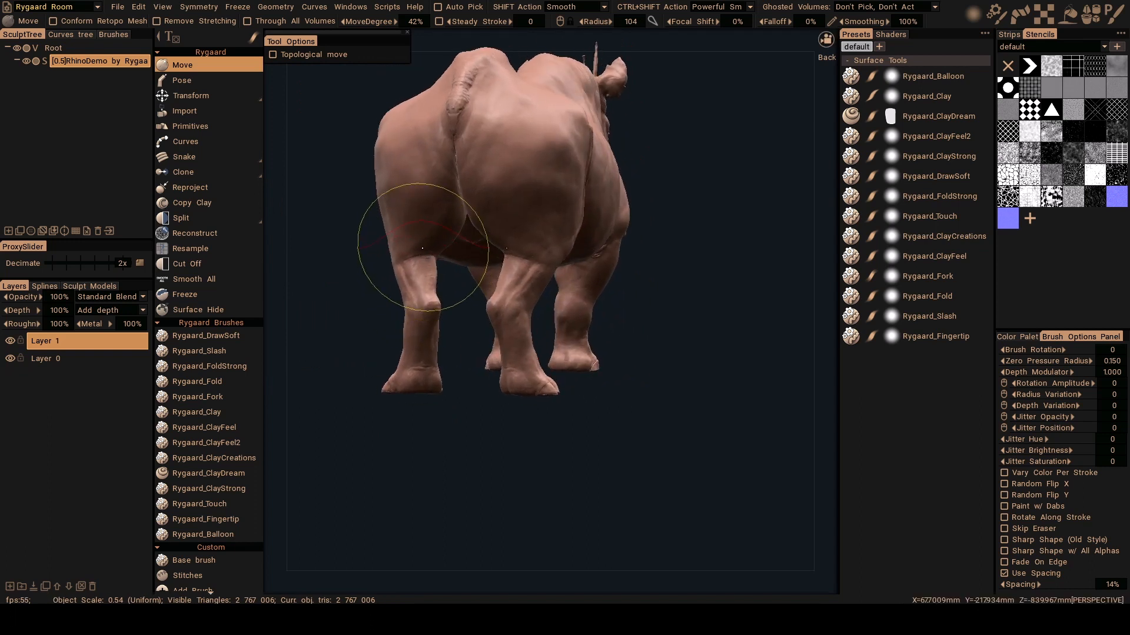
pyautogui.keyDown('alt'); pyautogui.moveTo(404, 328); pyautogui.dragTo(456, 335); pyautogui.keyUp('alt')
pyautogui.keyDown('alt'); pyautogui.moveTo(456, 276); pyautogui.dragTo(462, 332, button='middle'); pyautogui.keyUp('alt')
# Inflate the buttocks and inner hind thighs with Rygaard_Balloon at a radius of 156 and a depth of 13%
pyautogui.press('b')
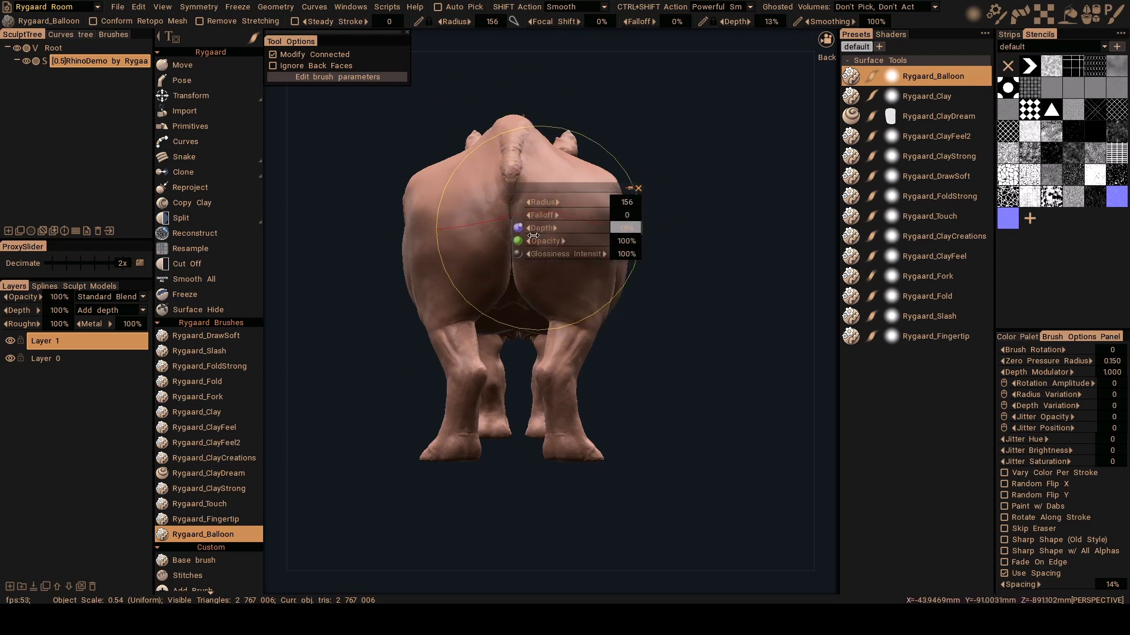
pyautogui.keyDown('alt'); pyautogui.moveTo(523, 292); pyautogui.dragTo(525, 263, button='middle'); pyautogui.keyUp('alt')
pyautogui.keyDown('alt'); pyautogui.moveTo(526, 264); pyautogui.dragTo(511, 287, button='right'); pyautogui.keyUp('alt')
pyautogui.keyDown('alt'); pyautogui.moveTo(512, 287); pyautogui.dragTo(523, 376, button='middle'); pyautogui.keyUp('alt')
pyautogui.keyDown('alt'); pyautogui.moveTo(523, 377); pyautogui.dragTo(497, 250); pyautogui.keyUp('alt')
pyautogui.keyDown('alt'); pyautogui.moveTo(504, 306); pyautogui.dragTo(499, 221); pyautogui.keyUp('alt')
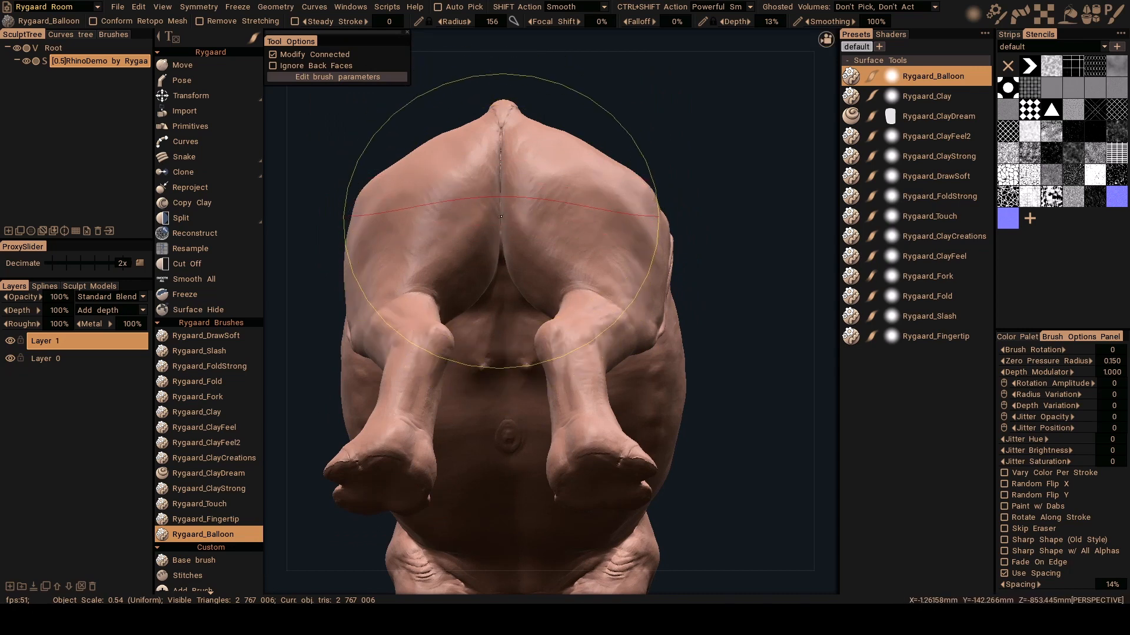
pyautogui.keyDown('alt'); pyautogui.moveTo(500, 239); pyautogui.dragTo(501, 222); pyautogui.keyUp('alt')
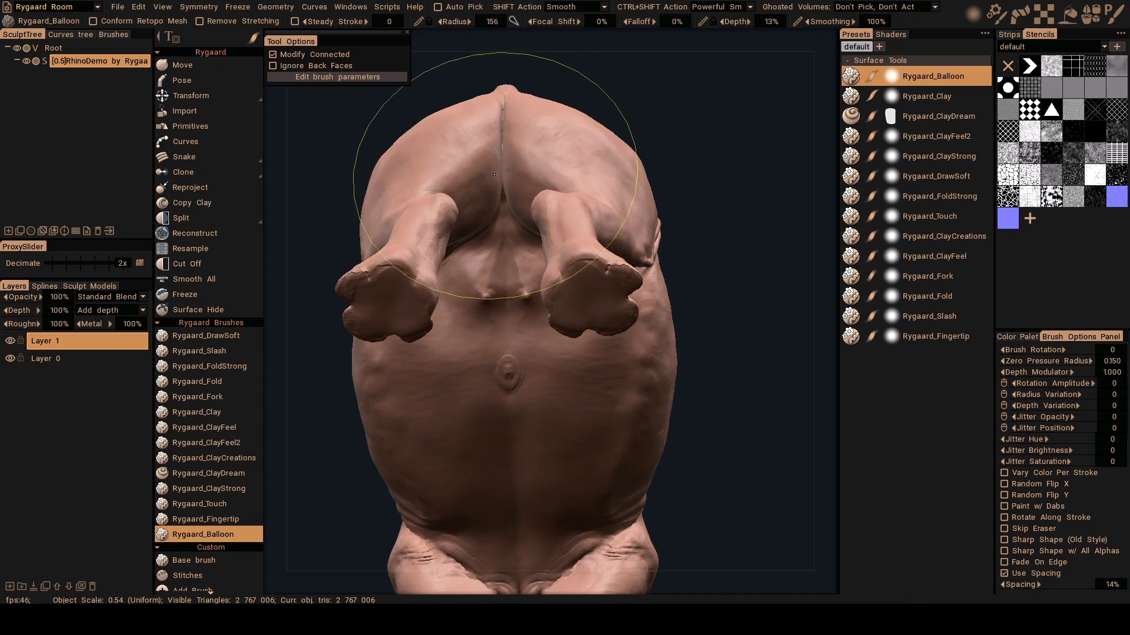
pyautogui.keyDown('alt'); pyautogui.moveTo(498, 207); pyautogui.dragTo(493, 206); pyautogui.keyUp('alt')
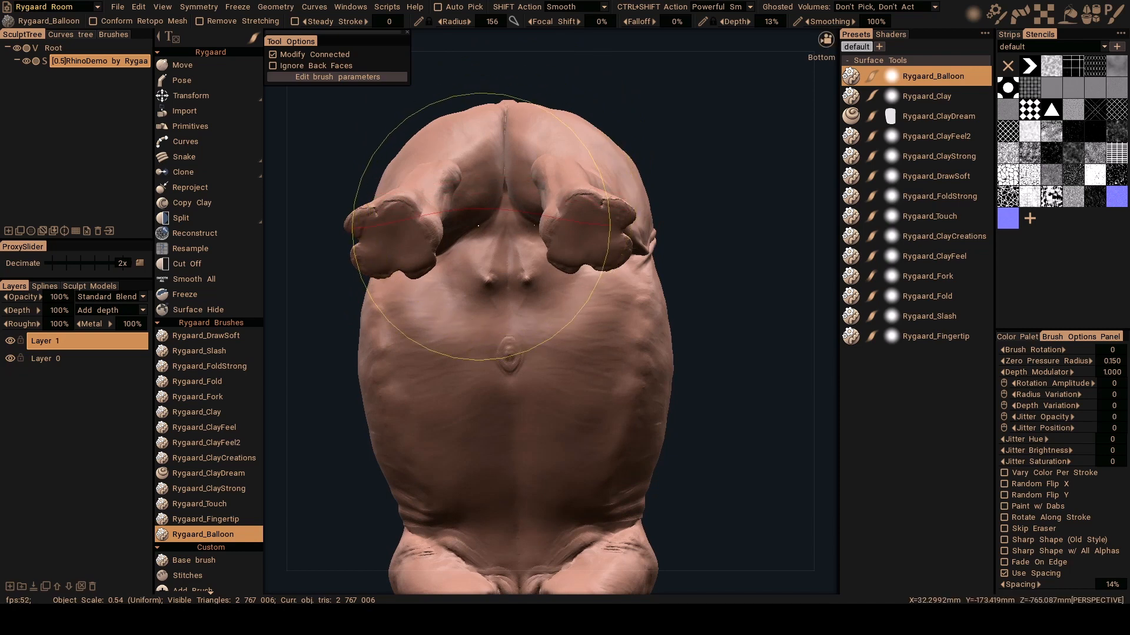
pyautogui.moveTo(498, 206)
pyautogui.keyDown('alt'); pyautogui.mouseDown()
pyautogui.moveTo(471, 224)
pyautogui.moveTo(491, 270)
pyautogui.moveTo(542, 264)
pyautogui.moveTo(492, 302)
pyautogui.moveTo(482, 270)
pyautogui.moveTo(396, 309)
pyautogui.moveTo(458, 269)
pyautogui.moveTo(448, 307)
pyautogui.moveTo(386, 266)
pyautogui.moveTo(499, 259)
pyautogui.moveTo(474, 280)
pyautogui.moveTo(469, 242)
pyautogui.moveTo(478, 260)
pyautogui.moveTo(447, 230)
pyautogui.moveTo(517, 267)
pyautogui.moveTo(523, 259)
pyautogui.moveTo(498, 263)
pyautogui.moveTo(489, 230)
pyautogui.moveTo(492, 305)
pyautogui.moveTo(491, 218)
pyautogui.moveTo(382, 283)
pyautogui.moveTo(511, 254)
pyautogui.mouseUp(); pyautogui.keyUp('alt')
# Try carving a fold where the back of the thigh meets the lower hind leg with Rygaard_FoldStrong
pyautogui.press('m')
pyautogui.press('f')
pyautogui.scroll(2, 467, 246)
pyautogui.scroll(2, 447, 229)
pyautogui.scroll(2, 520, 263)
pyautogui.scroll(-3, 478, 230)
pyautogui.scroll(4, 511, 255)
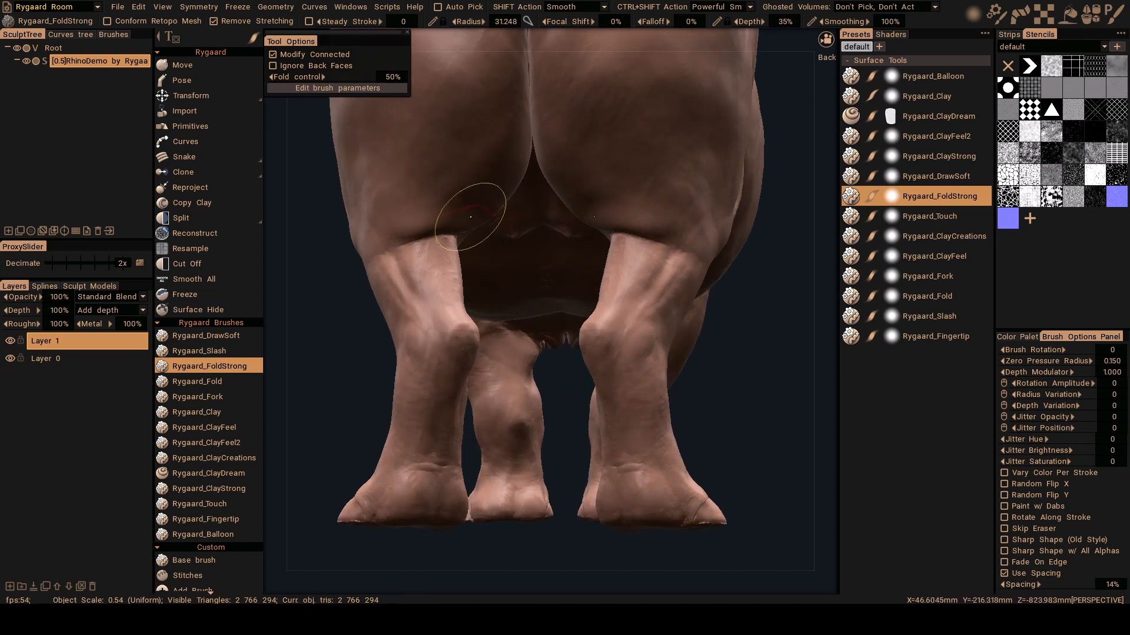
pyautogui.moveTo(430, 240); pyautogui.dragTo(448, 237)
pyautogui.moveTo(448, 237)
pyautogui.keyDown('alt'); pyautogui.mouseDown()
pyautogui.moveTo(494, 220)
pyautogui.moveTo(458, 229)
pyautogui.moveTo(438, 264)
pyautogui.moveTo(465, 223)
pyautogui.moveTo(438, 238)
pyautogui.moveTo(474, 240)
pyautogui.mouseUp(); pyautogui.keyUp('alt')
pyautogui.scroll(-4, 456, 229)
pyautogui.scroll(4, 474, 228)
# Try reworking the fold at the back of the thigh with Rygaard_Fingertip
pyautogui.press('2')
pyautogui.scroll(2, 465, 224)
pyautogui.moveTo(474, 240)
pyautogui.keyDown('alt'); pyautogui.mouseDown()
pyautogui.moveTo(491, 221)
pyautogui.moveTo(476, 247)
pyautogui.mouseUp(); pyautogui.keyUp('alt')
pyautogui.moveTo(477, 247)
pyautogui.keyDown('alt'); pyautogui.mouseDown()
pyautogui.moveTo(504, 270)
pyautogui.moveTo(489, 259)
pyautogui.moveTo(436, 269)
pyautogui.moveTo(510, 235)
pyautogui.moveTo(500, 239)
pyautogui.mouseUp(); pyautogui.keyUp('alt')
pyautogui.moveTo(500, 239)
pyautogui.keyDown('alt'); pyautogui.mouseDown()
pyautogui.moveTo(506, 231)
pyautogui.moveTo(494, 264)
pyautogui.moveTo(506, 226)
pyautogui.moveTo(497, 244)
pyautogui.mouseUp(); pyautogui.keyUp('alt')
pyautogui.moveTo(497, 244)
pyautogui.keyDown('alt'); pyautogui.mouseDown()
pyautogui.moveTo(532, 280)
pyautogui.moveTo(526, 261)
pyautogui.mouseUp(); pyautogui.keyUp('alt')
pyautogui.keyDown('alt'); pyautogui.moveTo(526, 262); pyautogui.dragTo(419, 263, button='right'); pyautogui.keyUp('alt')
pyautogui.keyDown('alt'); pyautogui.moveTo(419, 263); pyautogui.dragTo(424, 257); pyautogui.keyUp('alt')
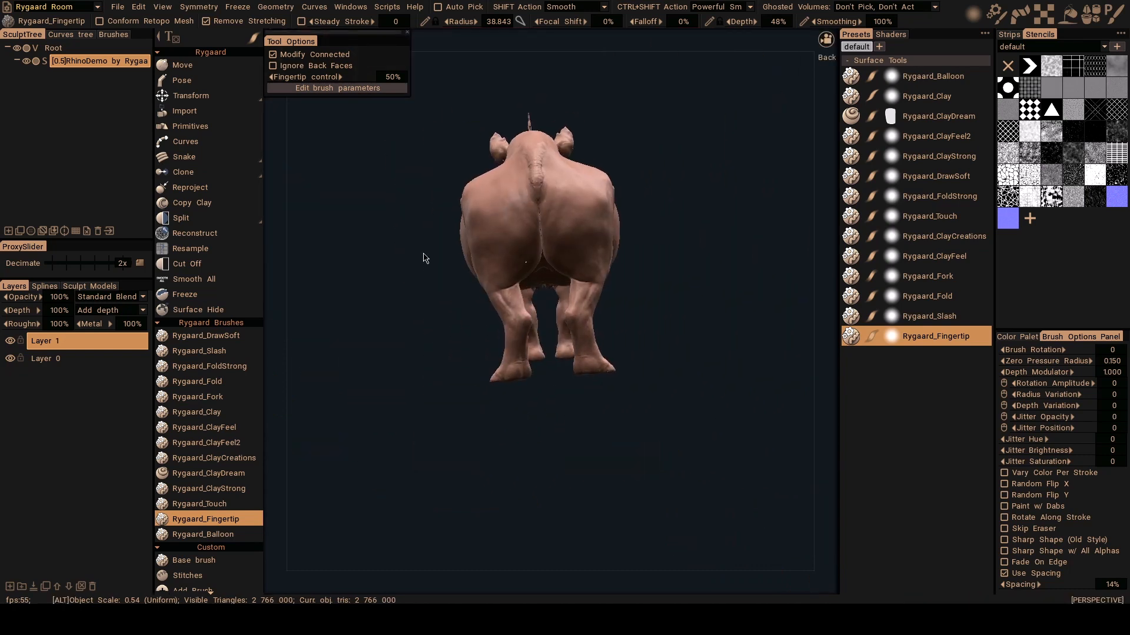
pyautogui.keyDown('alt'); pyautogui.moveTo(424, 257); pyautogui.dragTo(456, 319, button='right'); pyautogui.keyUp('alt')
pyautogui.moveTo(456, 319)
pyautogui.keyDown('alt'); pyautogui.mouseDown()
pyautogui.moveTo(520, 245)
pyautogui.moveTo(503, 279)
pyautogui.mouseUp(); pyautogui.keyUp('alt')
pyautogui.moveTo(504, 279)
pyautogui.keyDown('alt'); pyautogui.mouseDown()
pyautogui.moveTo(494, 265)
pyautogui.moveTo(515, 239)
pyautogui.mouseUp(); pyautogui.keyUp('alt')
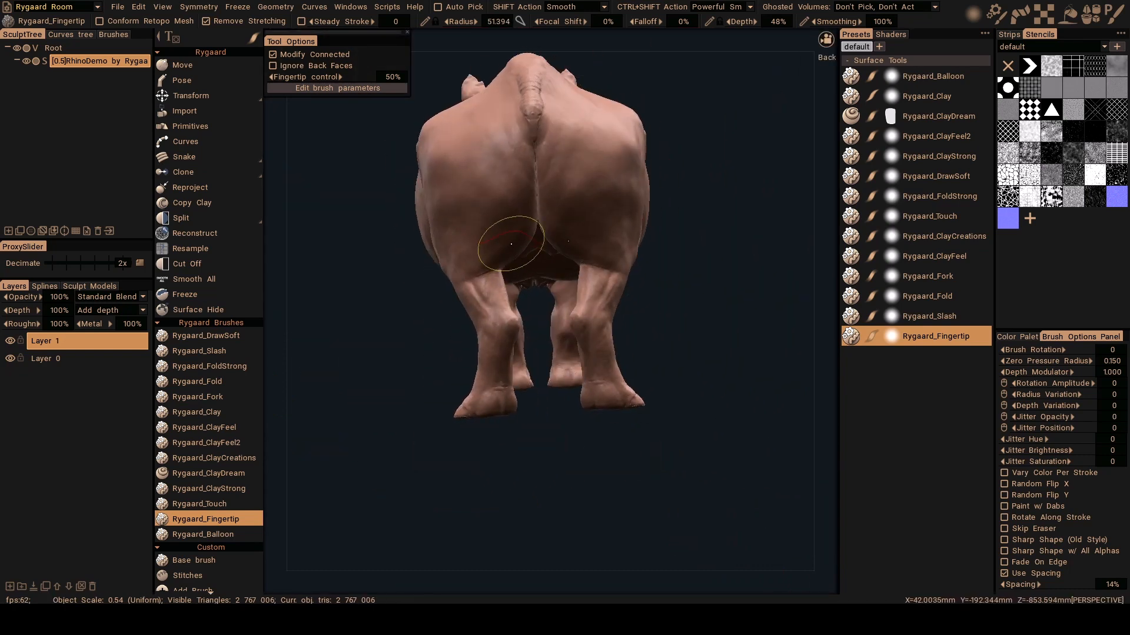
# Carve skin folds across the back of the thigh above the lower hind leg with Rygaard_FoldStrong at a radius of about 27
pyautogui.press('f')
pyautogui.press('1')
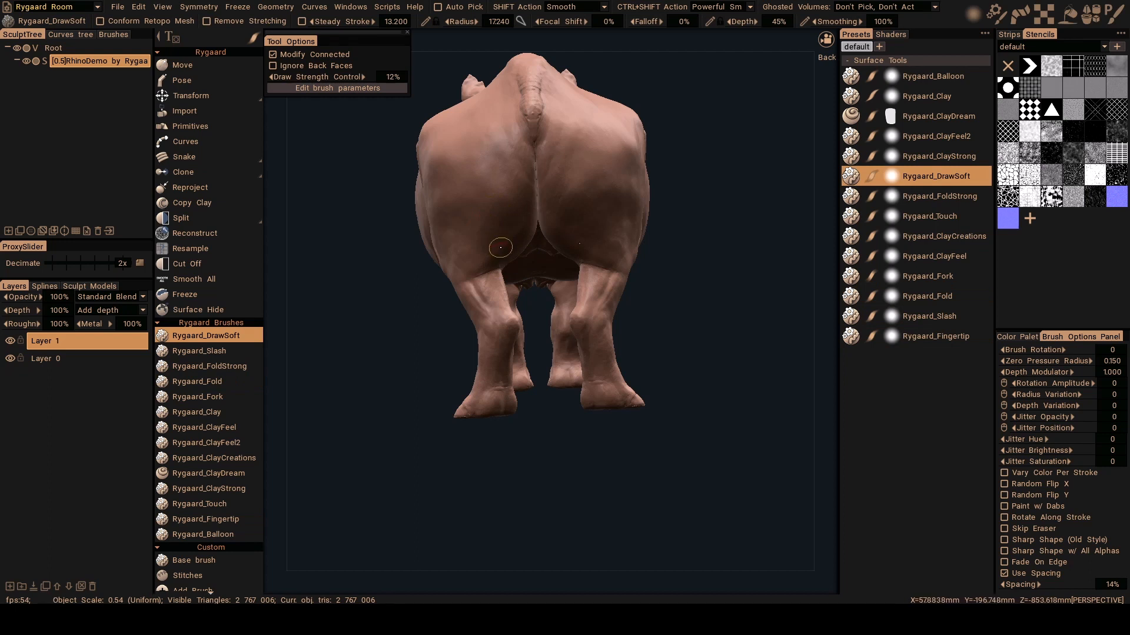
pyautogui.press('3')
pyautogui.moveTo(499, 243)
pyautogui.keyDown('alt'); pyautogui.mouseDown(button='right')
pyautogui.moveTo(509, 271)
pyautogui.moveTo(507, 260)
pyautogui.mouseUp(button='right'); pyautogui.keyUp('alt')
pyautogui.moveTo(507, 259)
pyautogui.keyDown('alt'); pyautogui.mouseDown()
pyautogui.moveTo(472, 248)
pyautogui.moveTo(500, 240)
pyautogui.mouseUp(); pyautogui.keyUp('alt')
pyautogui.keyDown('alt'); pyautogui.moveTo(500, 240); pyautogui.dragTo(480, 247, button='right'); pyautogui.keyUp('alt')
pyautogui.moveTo(480, 247)
pyautogui.keyDown('alt'); pyautogui.mouseDown()
pyautogui.moveTo(469, 259)
pyautogui.moveTo(474, 247)
pyautogui.moveTo(456, 252)
pyautogui.moveTo(495, 262)
pyautogui.moveTo(488, 253)
pyautogui.mouseUp(); pyautogui.keyUp('alt')
pyautogui.moveTo(489, 266)
pyautogui.mouseDown()
pyautogui.moveTo(449, 273)
pyautogui.moveTo(529, 344)
pyautogui.moveTo(429, 218)
pyautogui.moveTo(425, 176)
pyautogui.mouseUp()
pyautogui.moveTo(520, 285)
pyautogui.mouseDown()
pyautogui.moveTo(488, 270)
pyautogui.moveTo(515, 367)
pyautogui.moveTo(587, 252)
pyautogui.moveTo(487, 285)
pyautogui.moveTo(455, 271)
pyautogui.mouseUp()
pyautogui.moveTo(472, 277); pyautogui.dragTo(458, 280)
pyautogui.moveTo(398, 319)
pyautogui.keyDown('alt'); pyautogui.mouseDown()
pyautogui.moveTo(484, 260)
pyautogui.moveTo(436, 265)
pyautogui.moveTo(443, 270)
pyautogui.mouseUp(); pyautogui.keyUp('alt')
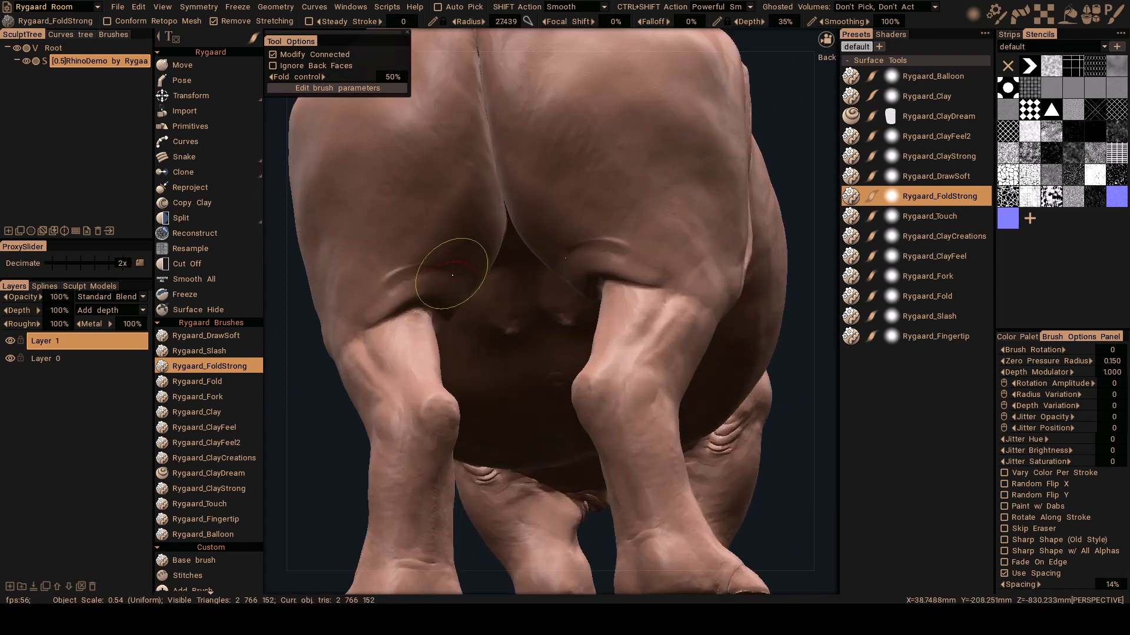
pyautogui.moveTo(384, 304)
pyautogui.mouseDown()
pyautogui.moveTo(438, 269)
pyautogui.moveTo(398, 317)
pyautogui.mouseUp()
pyautogui.keyDown('alt'); pyautogui.moveTo(398, 318); pyautogui.dragTo(462, 277, button='right'); pyautogui.keyUp('alt')
# Deepen the crease above the lower hind leg with Rygaard_FoldStrong, reducing the radius to about 14
pyautogui.moveTo(473, 265); pyautogui.dragTo(452, 278)
pyautogui.moveTo(452, 278)
pyautogui.keyDown('alt'); pyautogui.mouseDown()
pyautogui.moveTo(454, 244)
pyautogui.moveTo(484, 255)
pyautogui.mouseUp(); pyautogui.keyUp('alt')
pyautogui.keyDown('alt'); pyautogui.moveTo(484, 255); pyautogui.dragTo(459, 248, button='right'); pyautogui.keyUp('alt')
pyautogui.moveTo(450, 226)
pyautogui.keyDown('alt'); pyautogui.mouseDown()
pyautogui.moveTo(465, 219)
pyautogui.moveTo(450, 200)
pyautogui.mouseUp(); pyautogui.keyUp('alt')
pyautogui.keyDown('alt'); pyautogui.moveTo(450, 200); pyautogui.dragTo(492, 197, button='right'); pyautogui.keyUp('alt')
pyautogui.moveTo(495, 193)
pyautogui.keyDown('ctrl'); pyautogui.mouseDown()
pyautogui.moveTo(458, 224)
pyautogui.moveTo(479, 192)
pyautogui.moveTo(470, 199)
pyautogui.mouseUp(); pyautogui.keyUp('ctrl')
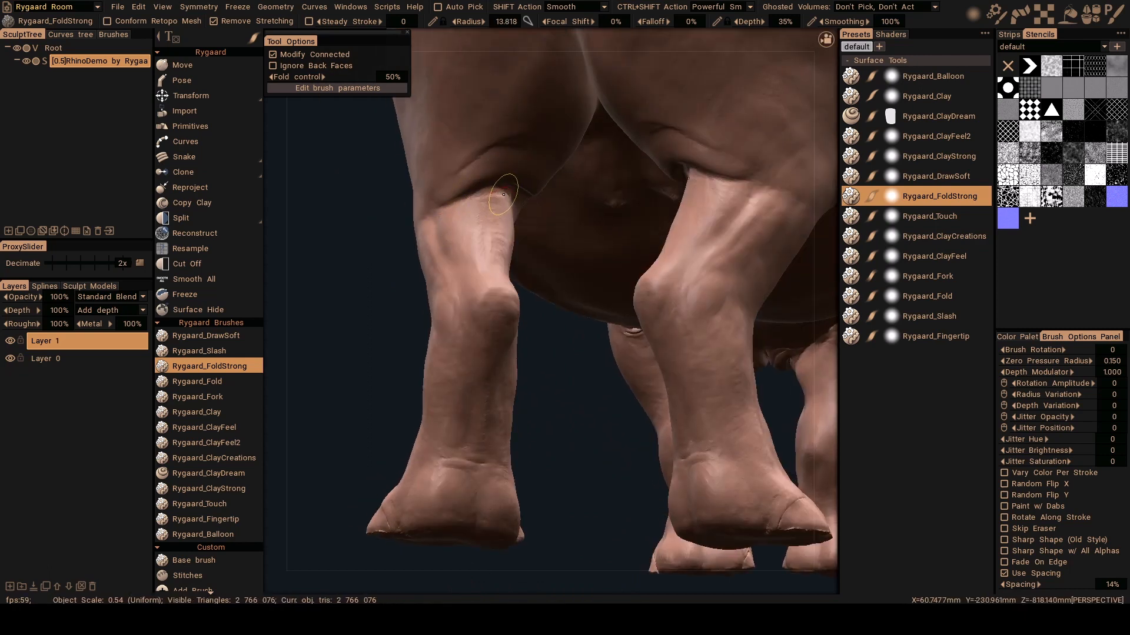
pyautogui.moveTo(442, 228)
pyautogui.keyDown('alt'); pyautogui.mouseDown(button='right')
pyautogui.moveTo(441, 277)
pyautogui.moveTo(442, 238)
pyautogui.mouseUp(button='right'); pyautogui.keyUp('alt')
pyautogui.moveTo(442, 239)
pyautogui.keyDown('alt'); pyautogui.mouseDown()
pyautogui.moveTo(471, 224)
pyautogui.moveTo(494, 244)
pyautogui.moveTo(500, 238)
pyautogui.mouseUp(); pyautogui.keyUp('alt')
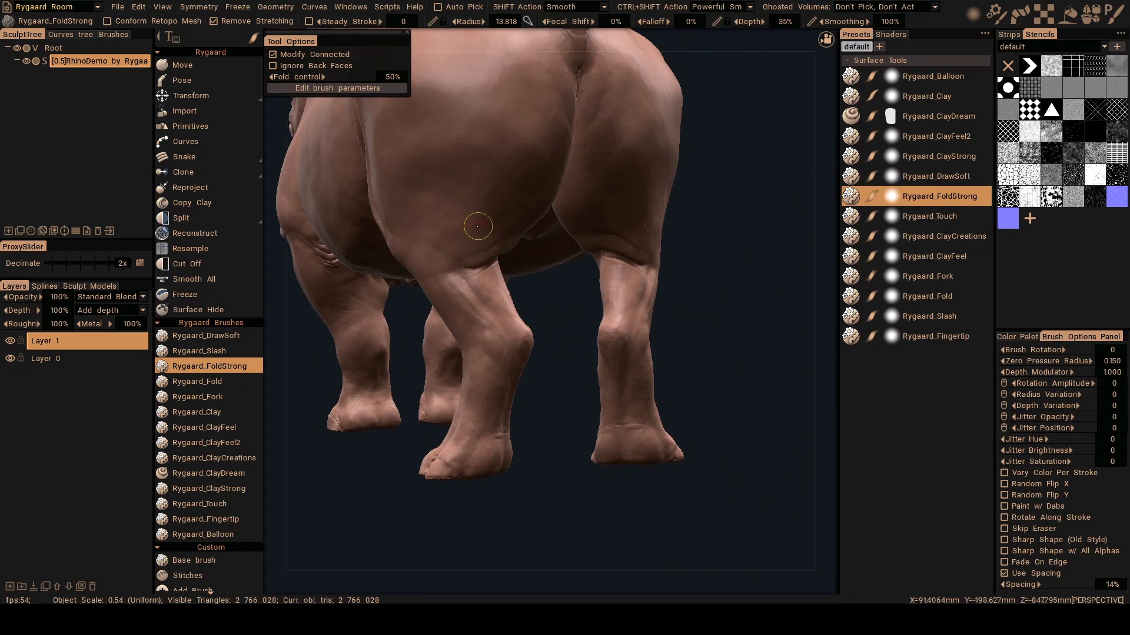
# Refine the thigh crease around the back of the hind leg with Rygaard_Fold at a radius of about 25
pyautogui.press('f')
pyautogui.keyDown('alt'); pyautogui.moveTo(493, 245); pyautogui.dragTo(505, 255, button='right'); pyautogui.keyUp('alt')
pyautogui.keyDown('alt'); pyautogui.moveTo(504, 255); pyautogui.dragTo(471, 257); pyautogui.keyUp('alt')
pyautogui.keyDown('alt'); pyautogui.moveTo(471, 258); pyautogui.dragTo(481, 257, button='right'); pyautogui.keyUp('alt')
pyautogui.moveTo(481, 257)
pyautogui.keyDown('alt'); pyautogui.mouseDown()
pyautogui.moveTo(469, 230)
pyautogui.moveTo(469, 266)
pyautogui.moveTo(476, 247)
pyautogui.moveTo(459, 259)
pyautogui.moveTo(527, 295)
pyautogui.moveTo(486, 262)
pyautogui.moveTo(494, 348)
pyautogui.moveTo(500, 276)
pyautogui.moveTo(475, 250)
pyautogui.moveTo(510, 319)
pyautogui.moveTo(473, 263)
pyautogui.moveTo(466, 273)
pyautogui.moveTo(630, 260)
pyautogui.moveTo(504, 264)
pyautogui.moveTo(567, 253)
pyautogui.moveTo(583, 267)
pyautogui.mouseUp(); pyautogui.keyUp('alt')
pyautogui.scroll(-5, 493, 288)
pyautogui.scroll(5, 494, 288)
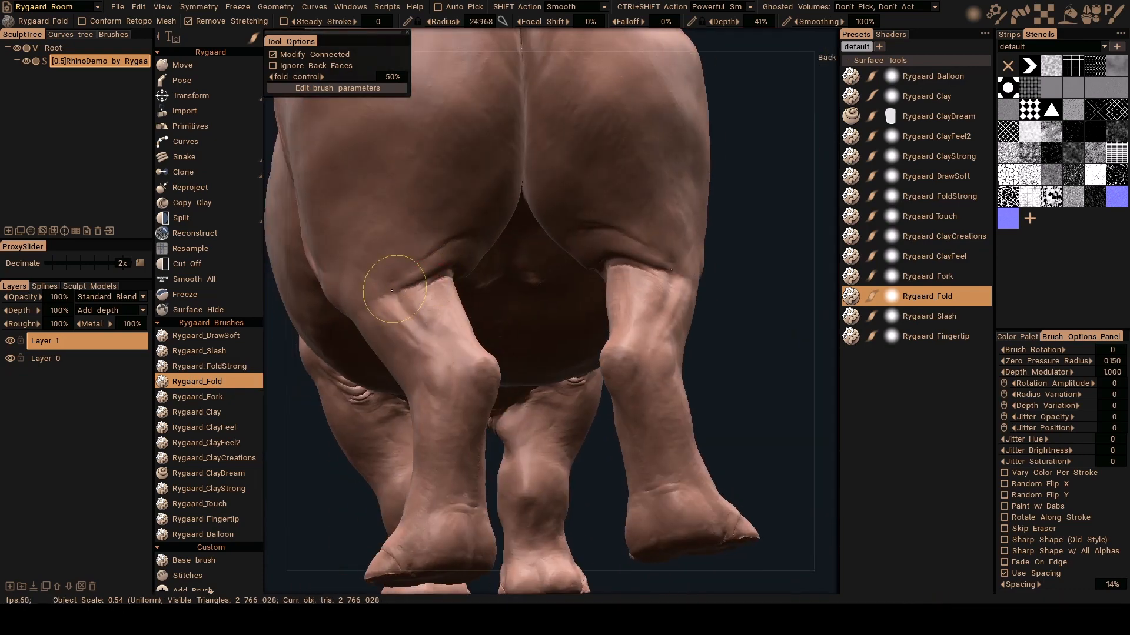
pyautogui.scroll(-5, 441, 268)
pyautogui.moveTo(441, 269)
pyautogui.keyDown('alt'); pyautogui.mouseDown()
pyautogui.moveTo(425, 268)
pyautogui.moveTo(459, 259)
pyautogui.moveTo(434, 283)
pyautogui.moveTo(452, 246)
pyautogui.moveTo(378, 271)
pyautogui.moveTo(454, 294)
pyautogui.moveTo(506, 270)
pyautogui.moveTo(458, 264)
pyautogui.mouseUp(); pyautogui.keyUp('alt')
pyautogui.scroll(6, 486, 270)
pyautogui.scroll(-3, 461, 254)
pyautogui.scroll(-4, 458, 265)
pyautogui.scroll(4, 495, 246)
# Add softer wrinkles above the hind leg crease with Rygaard_Fold at a radius of about 35
pyautogui.keyDown('alt'); pyautogui.moveTo(508, 230); pyautogui.dragTo(469, 242, button='right'); pyautogui.keyUp('alt')
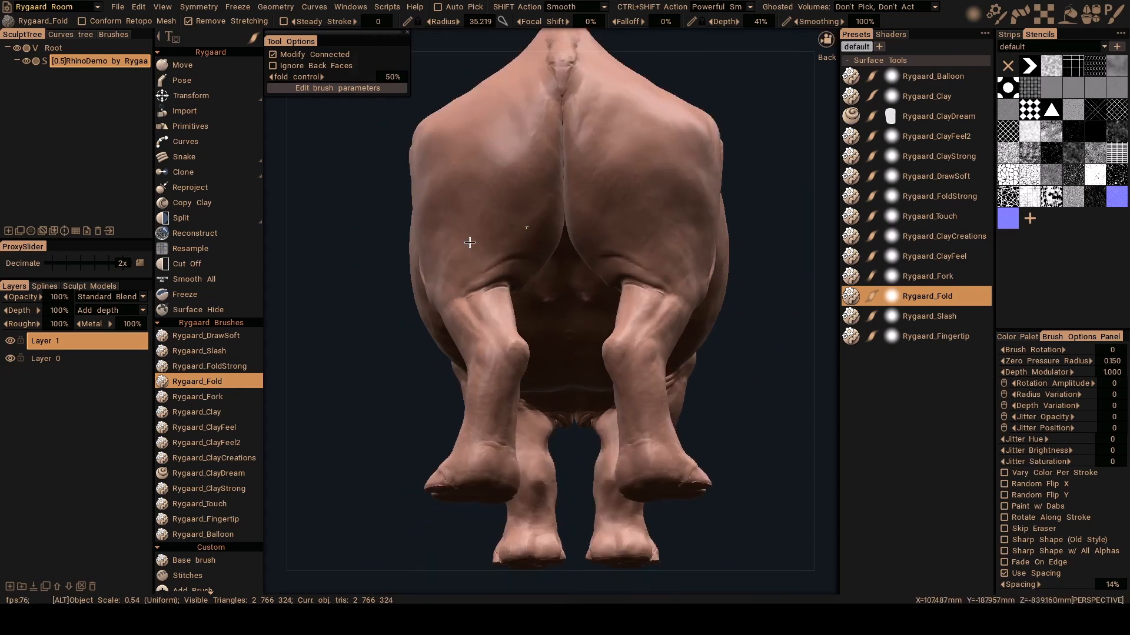
pyautogui.keyDown('alt'); pyautogui.moveTo(469, 242); pyautogui.dragTo(471, 217); pyautogui.keyUp('alt')
pyautogui.keyDown('alt'); pyautogui.moveTo(471, 218); pyautogui.dragTo(486, 253, button='right'); pyautogui.keyUp('alt')
pyautogui.keyDown('alt'); pyautogui.moveTo(486, 252); pyautogui.dragTo(480, 244); pyautogui.keyUp('alt')
pyautogui.moveTo(488, 256)
pyautogui.keyDown('alt'); pyautogui.mouseDown(button='right')
pyautogui.moveTo(487, 247)
pyautogui.moveTo(423, 247)
pyautogui.moveTo(461, 224)
pyautogui.moveTo(488, 275)
pyautogui.mouseUp(button='right'); pyautogui.keyUp('alt')
pyautogui.moveTo(476, 274); pyautogui.dragTo(475, 259)
pyautogui.keyDown('alt'); pyautogui.moveTo(481, 249); pyautogui.dragTo(448, 242, button='right'); pyautogui.keyUp('alt')
pyautogui.moveTo(447, 241)
pyautogui.keyDown('alt'); pyautogui.mouseDown()
pyautogui.moveTo(487, 303)
pyautogui.moveTo(519, 290)
pyautogui.moveTo(487, 263)
pyautogui.mouseUp(); pyautogui.keyUp('alt')
# Soften the folds and the transition into the lower hind leg with Rygaard_DrawSoft at a radius of about 33
pyautogui.press('1')
pyautogui.keyDown('alt'); pyautogui.moveTo(487, 263); pyautogui.dragTo(495, 309, button='right'); pyautogui.keyUp('alt')
pyautogui.keyDown('alt'); pyautogui.moveTo(492, 282); pyautogui.dragTo(534, 273, button='middle'); pyautogui.keyUp('alt')
pyautogui.moveTo(535, 273)
pyautogui.keyDown('alt'); pyautogui.mouseDown()
pyautogui.moveTo(486, 271)
pyautogui.moveTo(474, 257)
pyautogui.moveTo(507, 296)
pyautogui.mouseUp(); pyautogui.keyUp('alt')
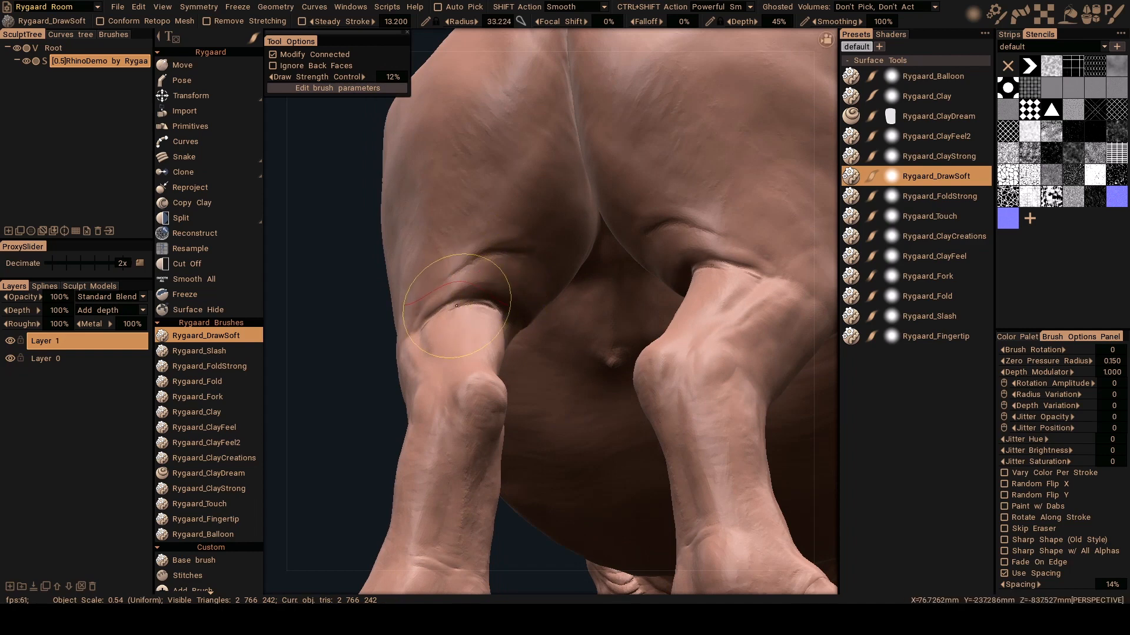
pyautogui.keyDown('alt'); pyautogui.moveTo(457, 306); pyautogui.dragTo(482, 364); pyautogui.keyUp('alt')
pyautogui.moveTo(489, 289)
pyautogui.keyDown('alt'); pyautogui.mouseDown()
pyautogui.moveTo(486, 270)
pyautogui.moveTo(502, 294)
pyautogui.moveTo(560, 265)
pyautogui.mouseUp(); pyautogui.keyUp('alt')
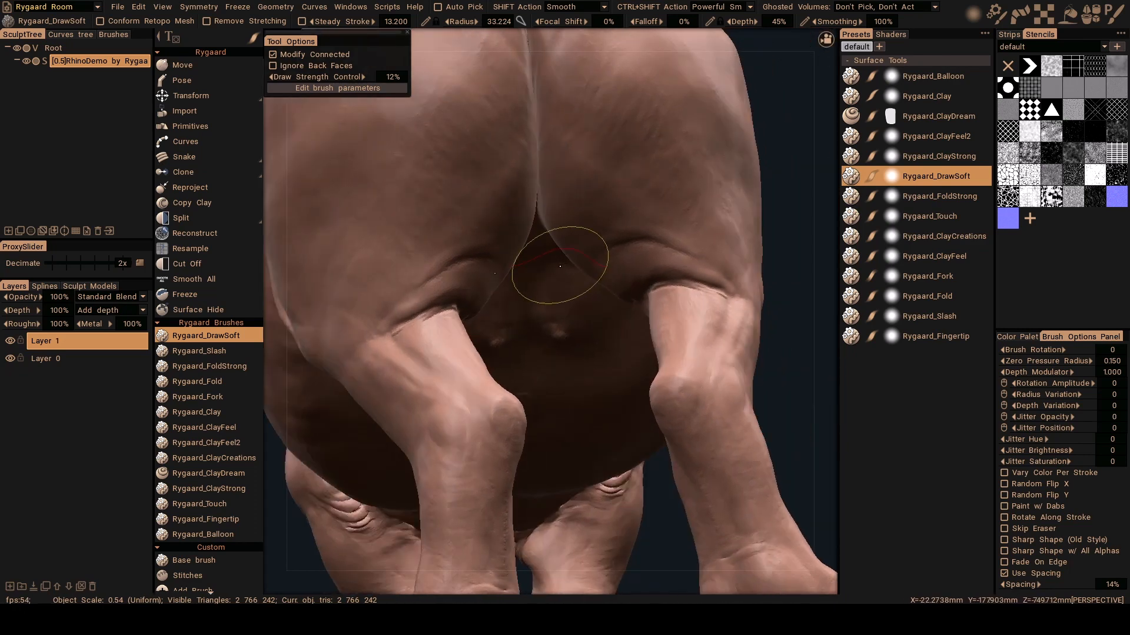
pyautogui.moveTo(649, 259)
pyautogui.keyDown('ctrl'); pyautogui.mouseDown()
pyautogui.moveTo(610, 267)
pyautogui.moveTo(664, 268)
pyautogui.mouseUp(); pyautogui.keyUp('ctrl')
pyautogui.scroll(-8, 620, 299)
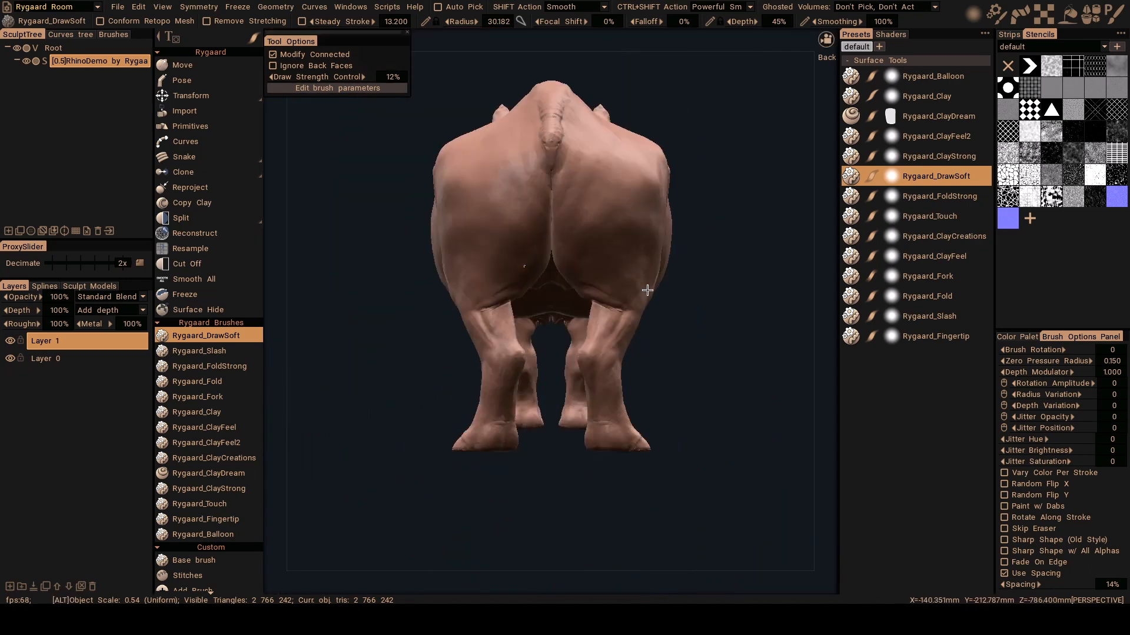
# Shape the crease on the inner side of the hind thigh with Rygaard_Fingertip at a radius of about 23
pyautogui.moveTo(647, 290)
pyautogui.keyDown('alt'); pyautogui.mouseDown(button='right')
pyautogui.moveTo(663, 287)
pyautogui.moveTo(626, 291)
pyautogui.mouseUp(button='right'); pyautogui.keyUp('alt')
pyautogui.keyDown('alt'); pyautogui.moveTo(626, 292); pyautogui.dragTo(635, 315); pyautogui.keyUp('alt')
pyautogui.keyDown('alt'); pyautogui.moveTo(635, 315); pyautogui.dragTo(552, 353, button='right'); pyautogui.keyUp('alt')
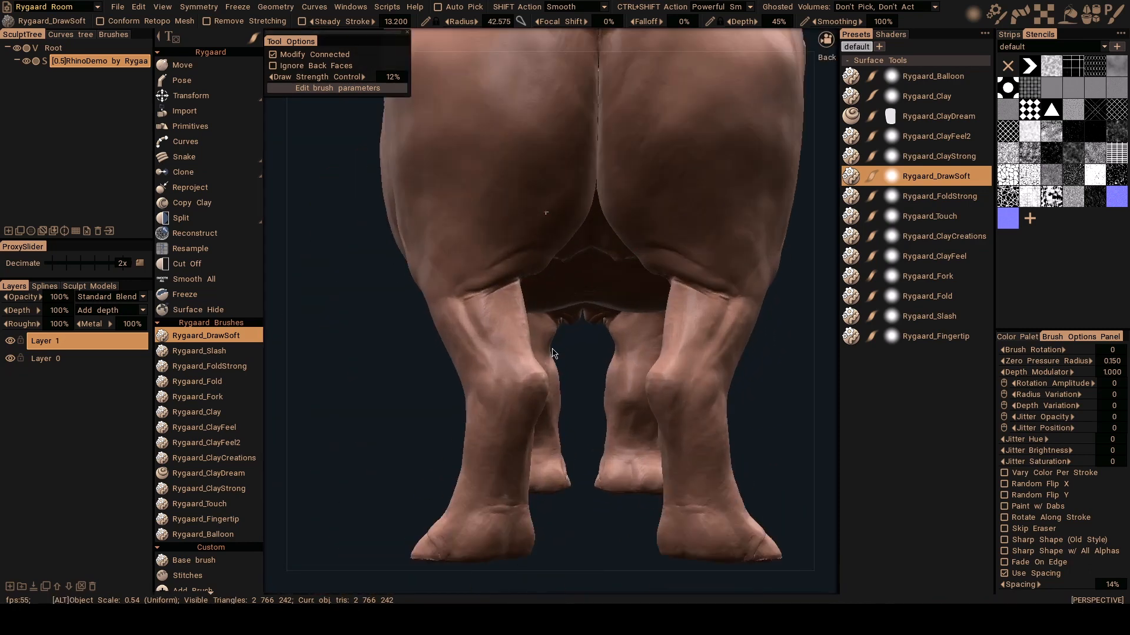
pyautogui.moveTo(552, 353)
pyautogui.keyDown('alt'); pyautogui.mouseDown()
pyautogui.moveTo(538, 283)
pyautogui.moveTo(562, 287)
pyautogui.moveTo(511, 228)
pyautogui.moveTo(547, 272)
pyautogui.moveTo(558, 264)
pyautogui.mouseUp(); pyautogui.keyUp('alt')
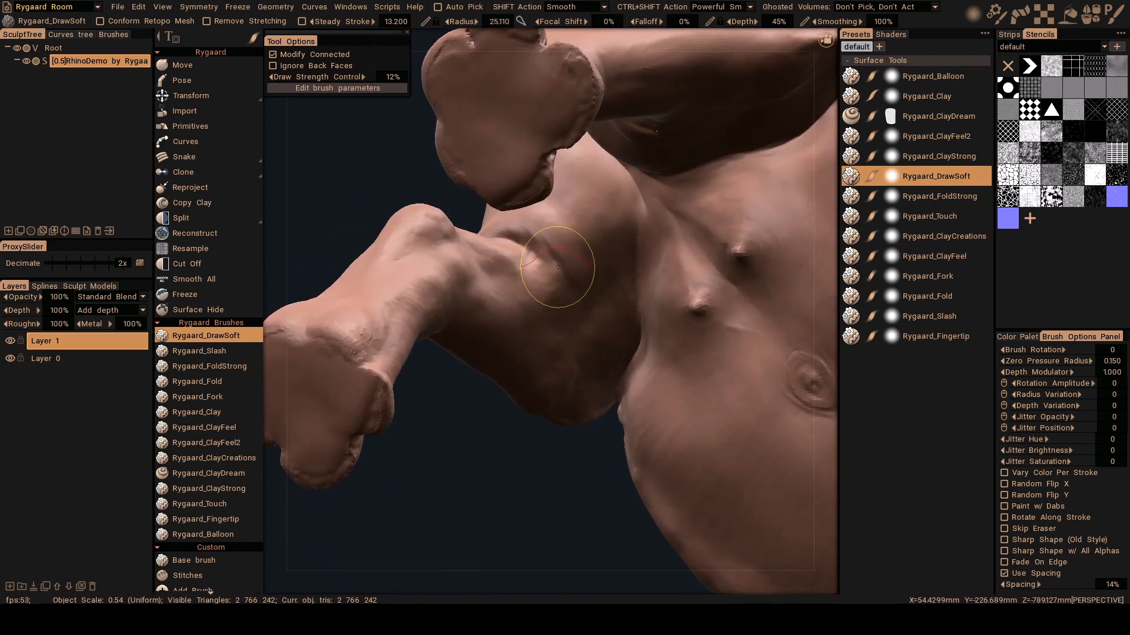
pyautogui.press('2')
pyautogui.press('3')
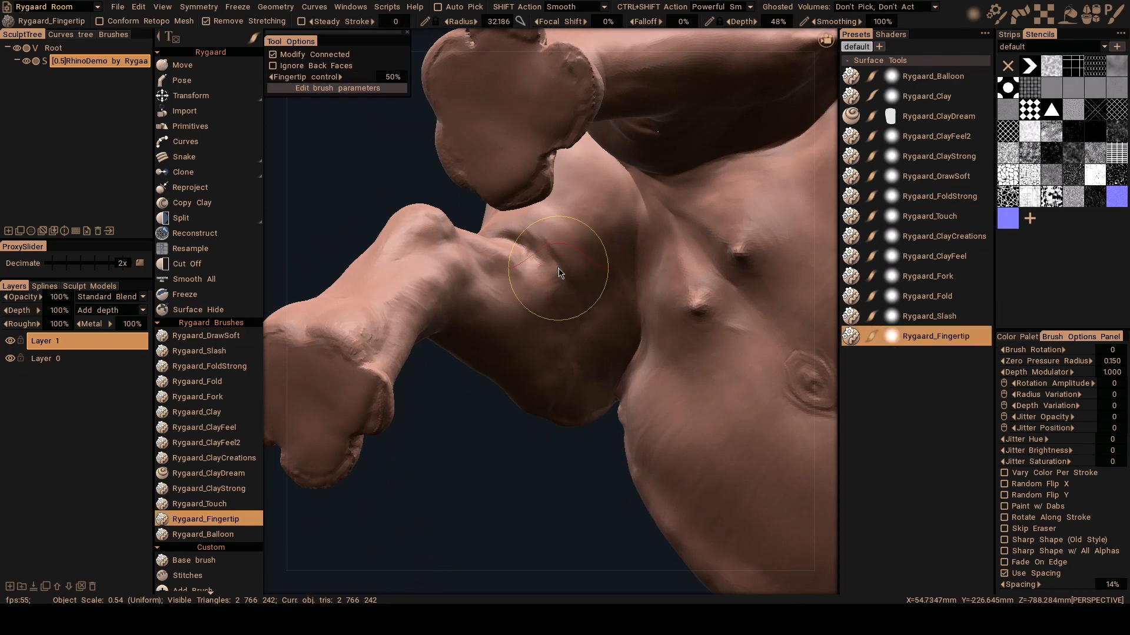
pyautogui.moveTo(559, 268)
pyautogui.keyDown('alt'); pyautogui.mouseDown()
pyautogui.moveTo(527, 285)
pyautogui.moveTo(618, 291)
pyautogui.moveTo(585, 338)
pyautogui.moveTo(560, 249)
pyautogui.moveTo(593, 262)
pyautogui.moveTo(517, 268)
pyautogui.moveTo(558, 248)
pyautogui.moveTo(546, 270)
pyautogui.moveTo(554, 253)
pyautogui.moveTo(589, 247)
pyautogui.moveTo(529, 251)
pyautogui.moveTo(594, 259)
pyautogui.mouseUp(); pyautogui.keyUp('alt')
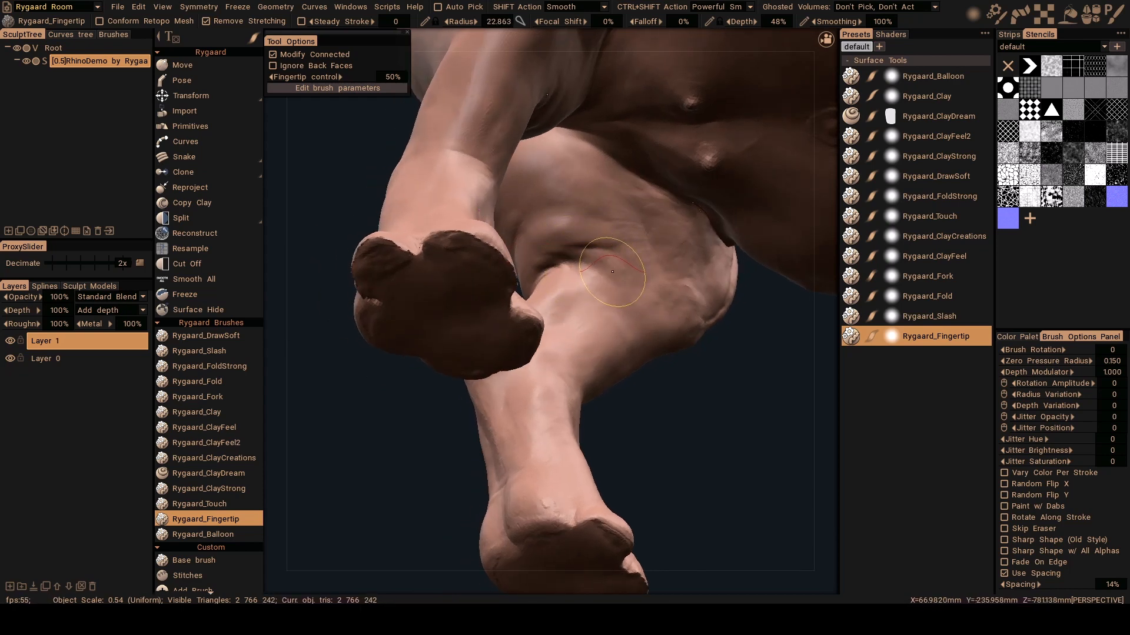
pyautogui.moveTo(583, 254)
pyautogui.keyDown('alt'); pyautogui.mouseDown()
pyautogui.moveTo(714, 343)
pyautogui.moveTo(615, 264)
pyautogui.moveTo(651, 201)
pyautogui.mouseUp(); pyautogui.keyUp('alt')
# Refine the end of the inner thigh crease and its small wrinkles with Rygaard_Fingertip at a radius of about 10
pyautogui.scroll(3, 615, 263)
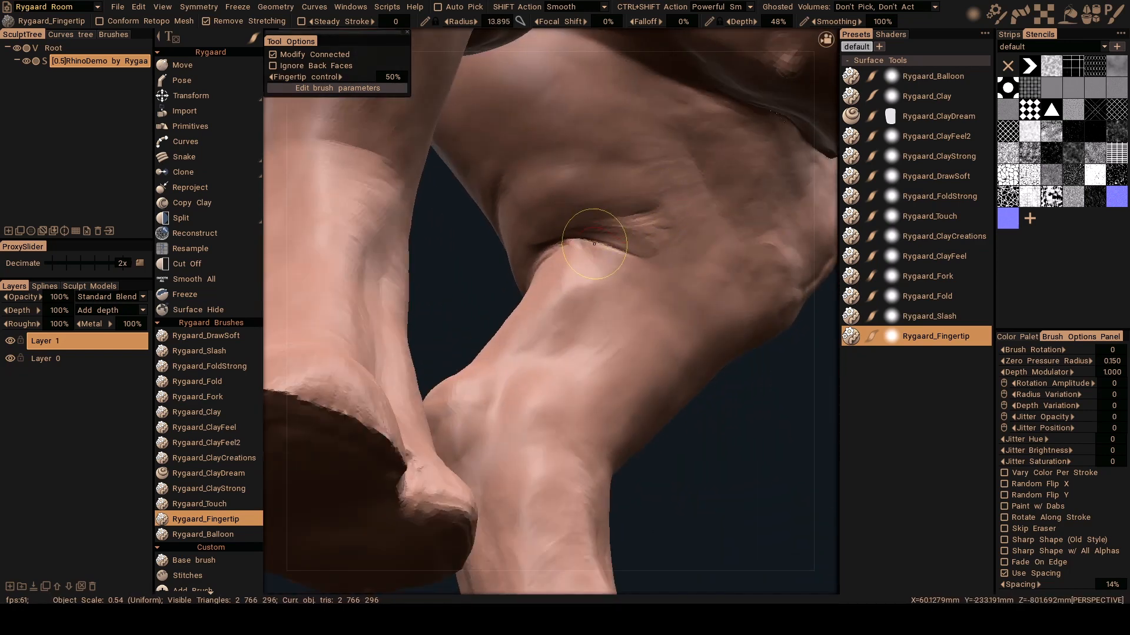
pyautogui.moveTo(579, 247)
pyautogui.mouseDown()
pyautogui.moveTo(618, 253)
pyautogui.moveTo(637, 280)
pyautogui.mouseUp()
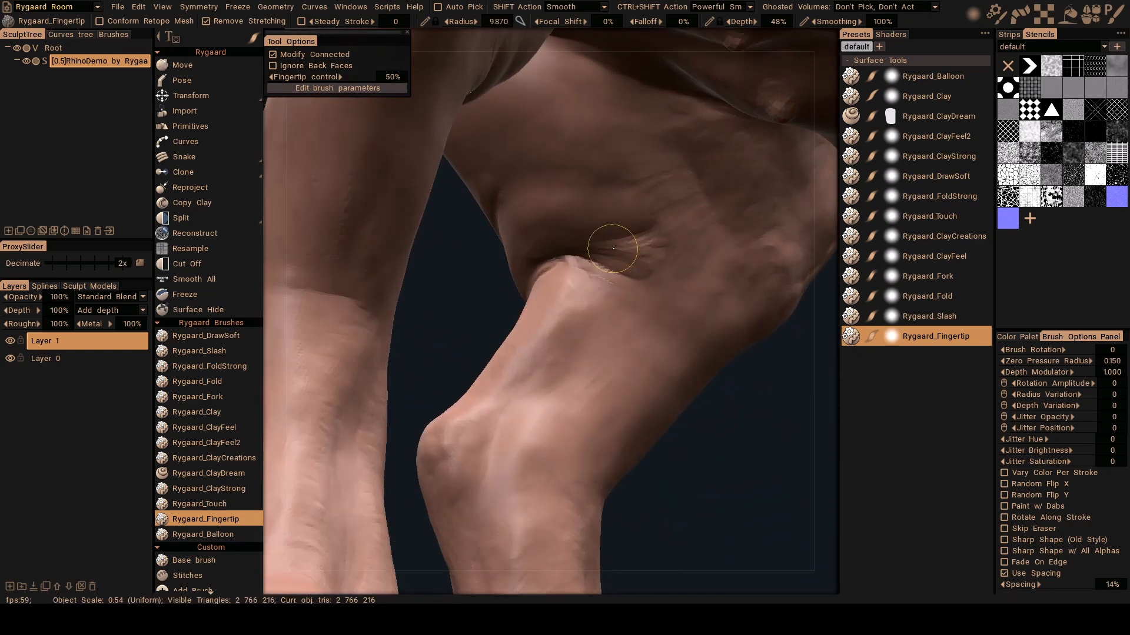
pyautogui.moveTo(648, 217); pyautogui.dragTo(635, 222)
pyautogui.moveTo(635, 221)
pyautogui.keyDown('alt'); pyautogui.mouseDown()
pyautogui.moveTo(617, 262)
pyautogui.moveTo(643, 274)
pyautogui.moveTo(620, 245)
pyautogui.moveTo(673, 227)
pyautogui.moveTo(580, 232)
pyautogui.mouseUp(); pyautogui.keyUp('alt')
pyautogui.keyDown('alt'); pyautogui.moveTo(648, 278); pyautogui.dragTo(600, 285); pyautogui.keyUp('alt')
pyautogui.keyDown('alt'); pyautogui.moveTo(600, 285); pyautogui.dragTo(704, 253, button='right'); pyautogui.keyUp('alt')
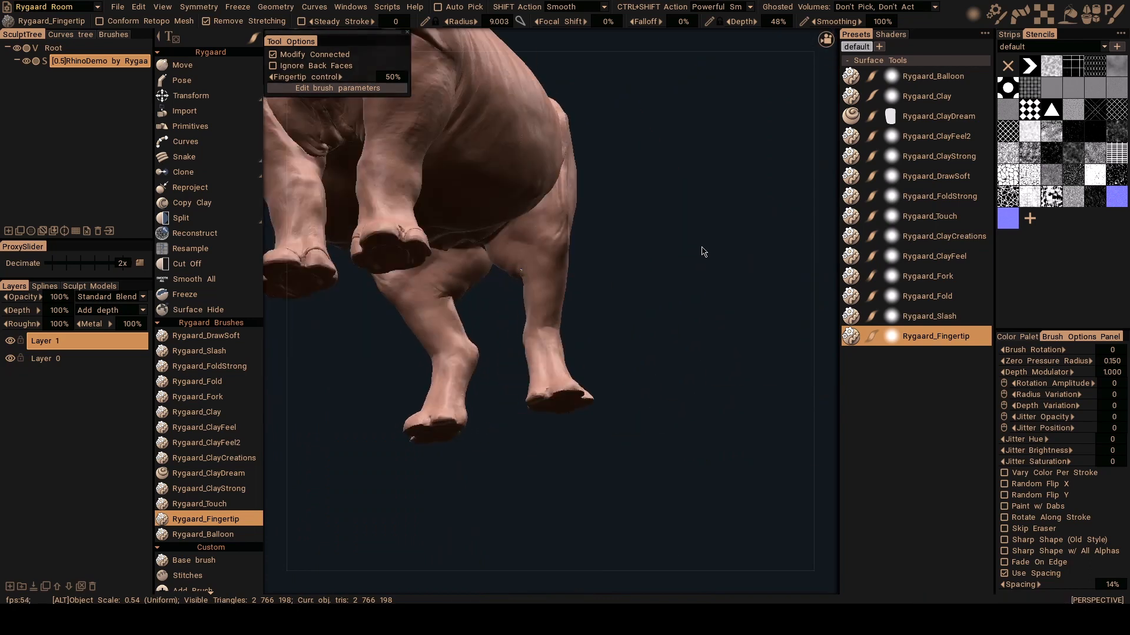
# Shape the skin beside the cleft between the buttocks with the Rygaard_Fingertip brush
pyautogui.moveTo(703, 252)
pyautogui.keyDown('alt'); pyautogui.mouseDown()
pyautogui.moveTo(552, 267)
pyautogui.moveTo(642, 261)
pyautogui.mouseUp(); pyautogui.keyUp('alt')
pyautogui.keyDown('alt'); pyautogui.moveTo(641, 262); pyautogui.dragTo(554, 294, button='right'); pyautogui.keyUp('alt')
pyautogui.keyDown('alt'); pyautogui.moveTo(553, 294); pyautogui.dragTo(522, 256); pyautogui.keyUp('alt')
pyautogui.keyDown('alt'); pyautogui.moveTo(522, 256); pyautogui.dragTo(513, 241); pyautogui.keyUp('alt')
pyautogui.keyDown('alt'); pyautogui.moveTo(513, 241); pyautogui.dragTo(517, 249, button='right'); pyautogui.keyUp('alt')
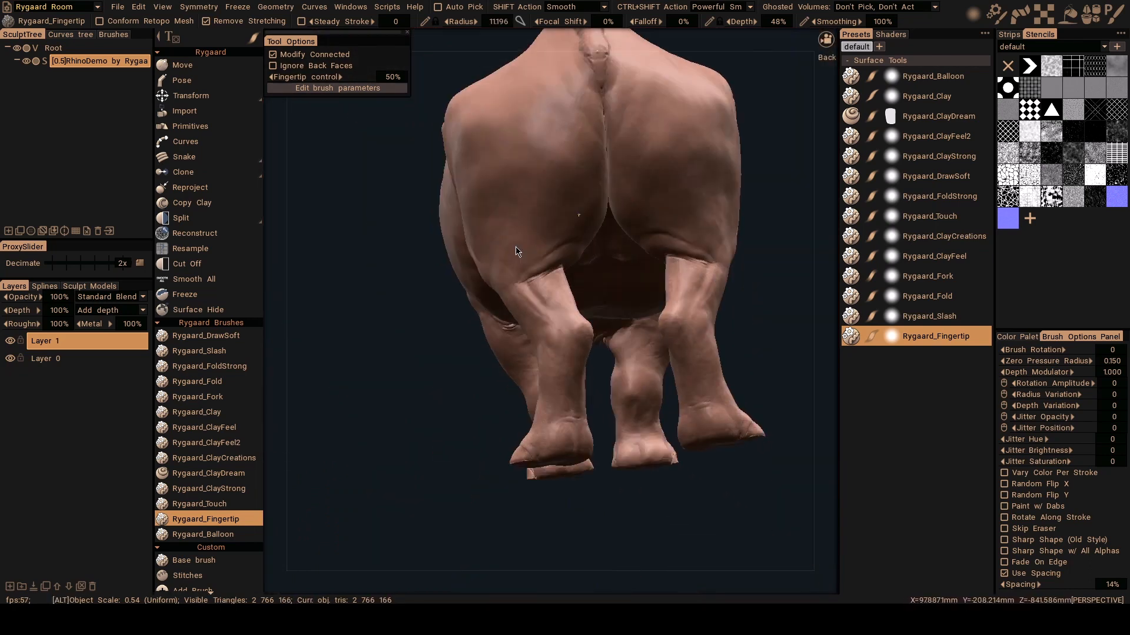
pyautogui.keyDown('alt'); pyautogui.moveTo(517, 249); pyautogui.dragTo(557, 249); pyautogui.keyUp('alt')
pyautogui.keyDown('alt'); pyautogui.moveTo(557, 249); pyautogui.dragTo(582, 303, button='right'); pyautogui.keyUp('alt')
pyautogui.keyDown('alt'); pyautogui.moveTo(583, 302); pyautogui.dragTo(548, 273); pyautogui.keyUp('alt')
pyautogui.keyDown('alt'); pyautogui.moveTo(548, 273); pyautogui.dragTo(537, 260, button='middle'); pyautogui.keyUp('alt')
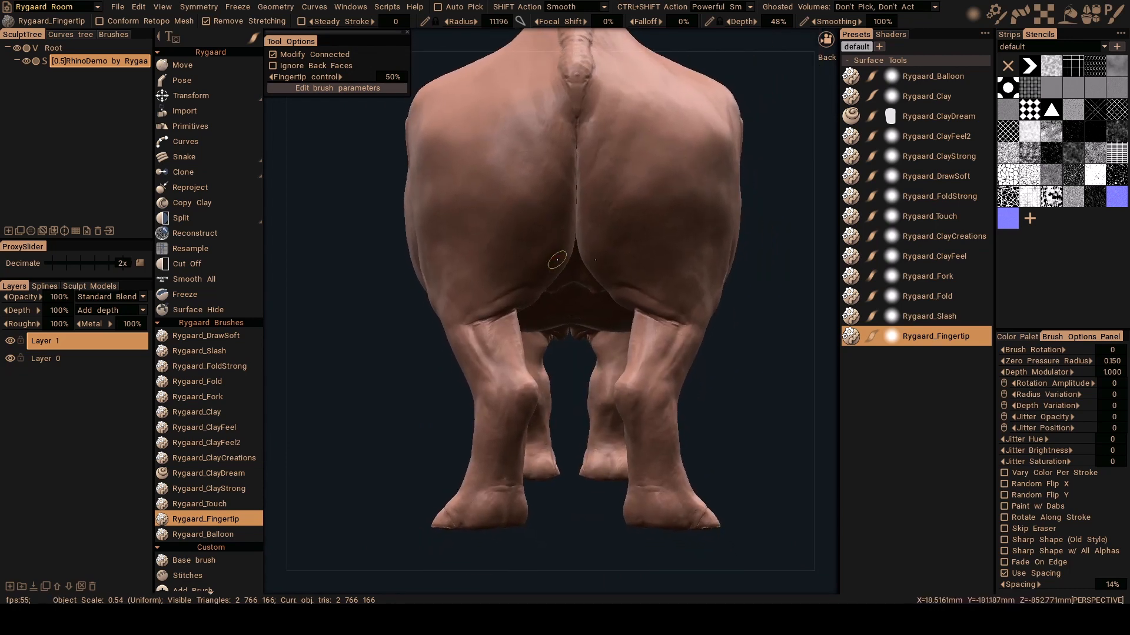
pyautogui.moveTo(536, 268); pyautogui.dragTo(556, 266, button='right')
pyautogui.keyDown('alt'); pyautogui.moveTo(555, 266); pyautogui.dragTo(545, 235); pyautogui.keyUp('alt')
pyautogui.moveTo(545, 236)
pyautogui.mouseDown()
pyautogui.moveTo(487, 282)
pyautogui.moveTo(560, 220)
pyautogui.mouseUp()
# Refine the skin forms at the back of the thigh with Rygaard_Fingertip at a radius of about 29
pyautogui.keyDown('alt'); pyautogui.moveTo(529, 255); pyautogui.dragTo(489, 292); pyautogui.keyUp('alt')
pyautogui.moveTo(492, 294); pyautogui.dragTo(480, 297, button='right')
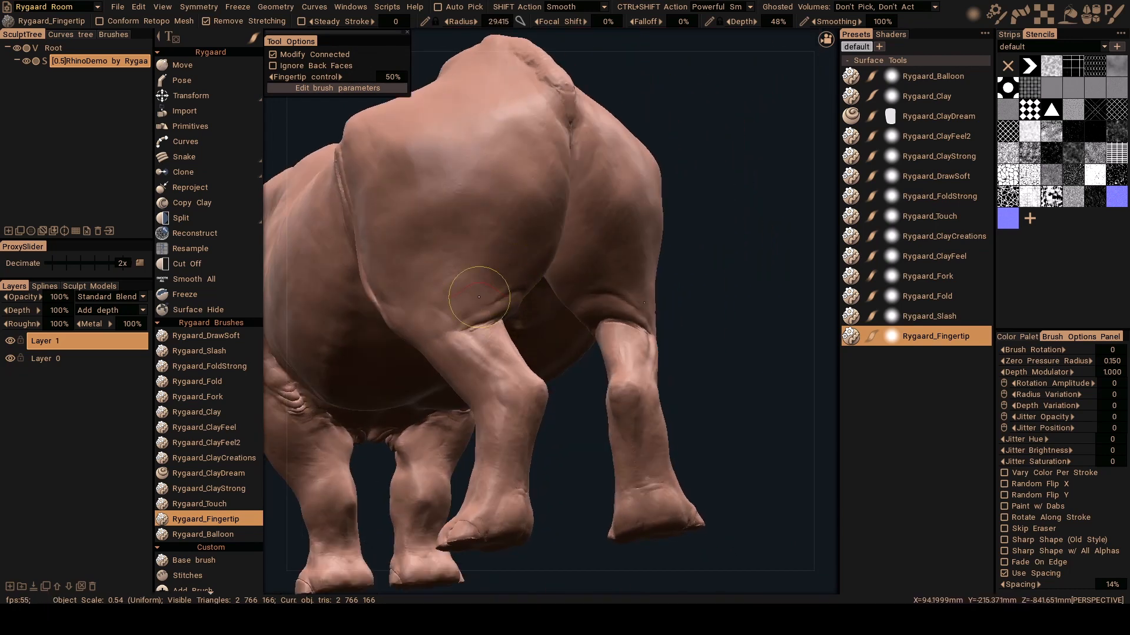
pyautogui.keyDown('alt'); pyautogui.moveTo(482, 296); pyautogui.dragTo(533, 257); pyautogui.keyUp('alt')
pyautogui.keyDown('alt'); pyautogui.moveTo(534, 253); pyautogui.dragTo(509, 285, button='right'); pyautogui.keyUp('alt')
pyautogui.keyDown('alt'); pyautogui.moveTo(509, 284); pyautogui.dragTo(513, 269); pyautogui.keyUp('alt')
pyautogui.moveTo(478, 276)
pyautogui.keyDown('alt'); pyautogui.mouseDown()
pyautogui.moveTo(496, 282)
pyautogui.moveTo(473, 294)
pyautogui.mouseUp(); pyautogui.keyUp('alt')
pyautogui.moveTo(440, 307); pyautogui.dragTo(431, 309, button='right')
pyautogui.moveTo(471, 301)
pyautogui.keyDown('alt'); pyautogui.mouseDown()
pyautogui.moveTo(456, 307)
pyautogui.moveTo(464, 287)
pyautogui.mouseUp(); pyautogui.keyUp('alt')
pyautogui.keyDown('alt'); pyautogui.moveTo(471, 287); pyautogui.dragTo(511, 285, button='right'); pyautogui.keyUp('alt')
pyautogui.keyDown('alt'); pyautogui.moveTo(514, 277); pyautogui.dragTo(511, 293); pyautogui.keyUp('alt')
pyautogui.keyDown('alt'); pyautogui.moveTo(511, 292); pyautogui.dragTo(456, 282, button='right'); pyautogui.keyUp('alt')
pyautogui.keyDown('alt'); pyautogui.moveTo(456, 283); pyautogui.dragTo(471, 312); pyautogui.keyUp('alt')
# Shape broader forms across the rear of the thigh and buttock with Rygaard_Fingertip at a radius of about 57
pyautogui.keyDown('alt'); pyautogui.moveTo(471, 312); pyautogui.dragTo(499, 321, button='right'); pyautogui.keyUp('alt')
pyautogui.moveTo(500, 321)
pyautogui.keyDown('alt'); pyautogui.mouseDown()
pyautogui.moveTo(532, 307)
pyautogui.moveTo(505, 265)
pyautogui.mouseUp(); pyautogui.keyUp('alt')
pyautogui.moveTo(505, 264)
pyautogui.keyDown('alt'); pyautogui.mouseDown()
pyautogui.moveTo(524, 252)
pyautogui.moveTo(509, 241)
pyautogui.moveTo(503, 294)
pyautogui.moveTo(518, 298)
pyautogui.mouseUp(); pyautogui.keyUp('alt')
pyautogui.moveTo(518, 298)
pyautogui.keyDown('alt'); pyautogui.mouseDown()
pyautogui.moveTo(474, 294)
pyautogui.moveTo(490, 328)
pyautogui.mouseUp(); pyautogui.keyUp('alt')
pyautogui.moveTo(490, 328)
pyautogui.keyDown('alt'); pyautogui.mouseDown()
pyautogui.moveTo(497, 306)
pyautogui.moveTo(484, 333)
pyautogui.moveTo(513, 330)
pyautogui.moveTo(476, 277)
pyautogui.moveTo(490, 266)
pyautogui.moveTo(473, 270)
pyautogui.mouseUp(); pyautogui.keyUp('alt')
pyautogui.moveTo(453, 259); pyautogui.dragTo(447, 317)
pyautogui.moveTo(447, 318)
pyautogui.keyDown('alt'); pyautogui.mouseDown()
pyautogui.moveTo(562, 275)
pyautogui.moveTo(504, 267)
pyautogui.mouseUp(); pyautogui.keyUp('alt')
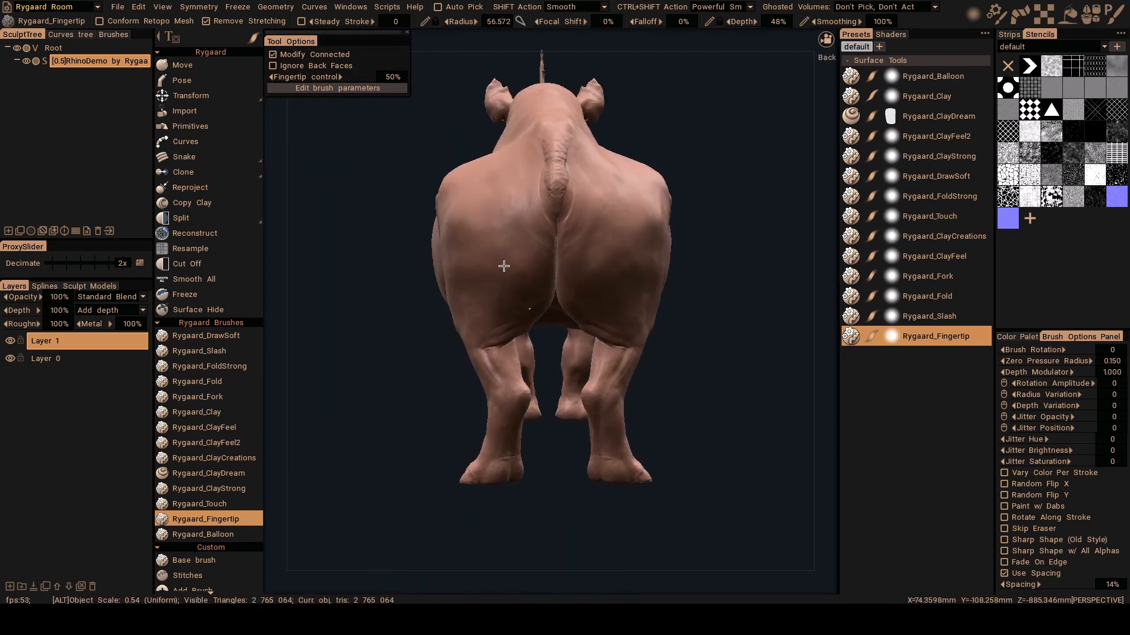
pyautogui.keyDown('alt'); pyautogui.moveTo(505, 267); pyautogui.dragTo(507, 263, button='right'); pyautogui.keyUp('alt')
pyautogui.moveTo(508, 264)
pyautogui.keyDown('alt'); pyautogui.mouseDown()
pyautogui.moveTo(525, 273)
pyautogui.moveTo(527, 253)
pyautogui.moveTo(492, 226)
pyautogui.mouseUp(); pyautogui.keyUp('alt')
# Add large folds across the buttock and cleft with Rygaard_FoldStrong, reducing the radius from about 128 to 71
pyautogui.press('3')
pyautogui.moveTo(492, 227); pyautogui.dragTo(502, 222, button='right')
pyautogui.moveTo(527, 203)
pyautogui.keyDown('ctrl'); pyautogui.mouseDown()
pyautogui.moveTo(517, 235)
pyautogui.moveTo(530, 227)
pyautogui.moveTo(461, 260)
pyautogui.mouseUp(); pyautogui.keyUp('ctrl')
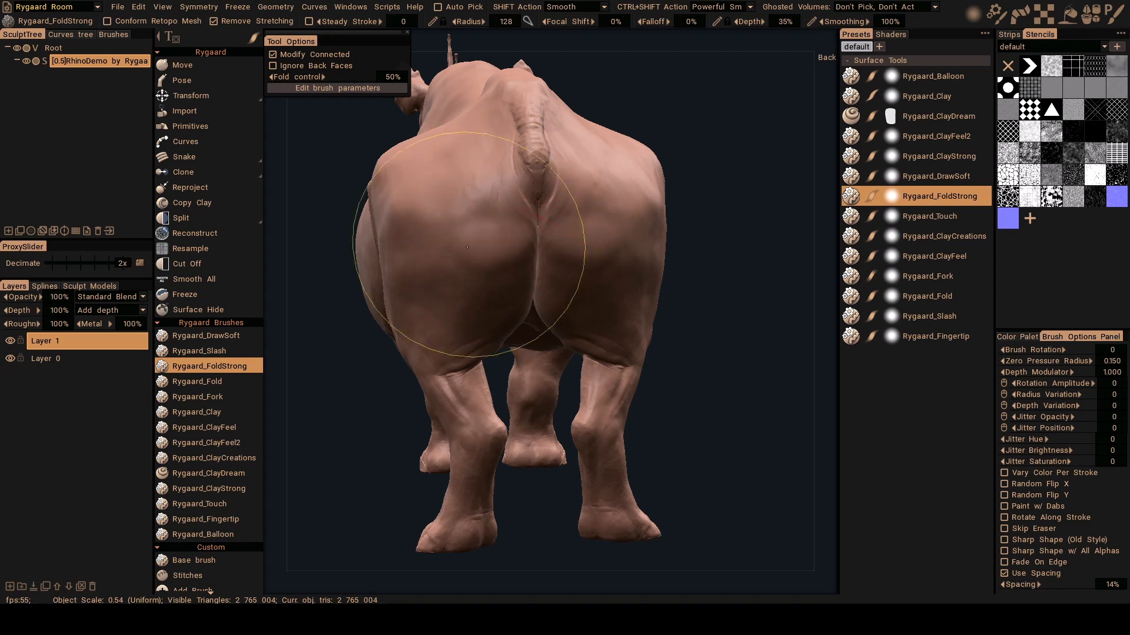
pyautogui.moveTo(531, 243)
pyautogui.mouseDown()
pyautogui.moveTo(500, 246)
pyautogui.moveTo(594, 253)
pyautogui.moveTo(523, 289)
pyautogui.mouseUp()
pyautogui.keyDown('alt'); pyautogui.moveTo(524, 289); pyautogui.dragTo(525, 312, button='right'); pyautogui.keyUp('alt')
pyautogui.scroll(2, 479, 277)
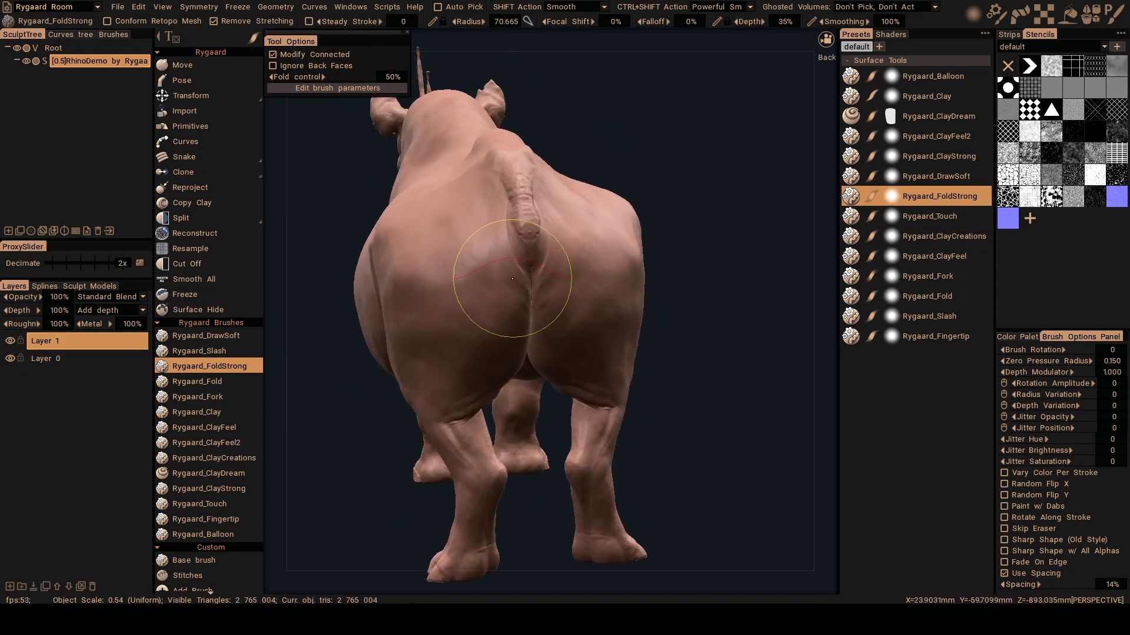
# Form and smooth the folds below and beside the tail with Rygaard_FoldStrong at a radius of about 69
pyautogui.moveTo(499, 290)
pyautogui.keyDown('alt'); pyautogui.mouseDown()
pyautogui.moveTo(500, 276)
pyautogui.moveTo(509, 303)
pyautogui.mouseUp(); pyautogui.keyUp('alt')
pyautogui.moveTo(518, 300)
pyautogui.keyDown('alt'); pyautogui.mouseDown()
pyautogui.moveTo(489, 294)
pyautogui.moveTo(511, 311)
pyautogui.moveTo(517, 297)
pyautogui.moveTo(505, 277)
pyautogui.moveTo(516, 250)
pyautogui.mouseUp(); pyautogui.keyUp('alt')
pyautogui.moveTo(512, 244)
pyautogui.keyDown('shift'); pyautogui.mouseDown()
pyautogui.moveTo(494, 288)
pyautogui.moveTo(487, 263)
pyautogui.mouseUp(); pyautogui.keyUp('shift')
pyautogui.moveTo(488, 264); pyautogui.dragTo(525, 295)
pyautogui.moveTo(458, 228)
pyautogui.mouseDown()
pyautogui.moveTo(522, 290)
pyautogui.moveTo(492, 260)
pyautogui.moveTo(522, 306)
pyautogui.moveTo(508, 275)
pyautogui.moveTo(485, 286)
pyautogui.moveTo(516, 272)
pyautogui.mouseUp()
pyautogui.keyDown('alt'); pyautogui.moveTo(515, 272); pyautogui.dragTo(519, 252, button='right'); pyautogui.keyUp('alt')
pyautogui.keyDown('alt'); pyautogui.moveTo(519, 252); pyautogui.dragTo(531, 264); pyautogui.keyUp('alt')
pyautogui.keyDown('alt'); pyautogui.moveTo(532, 264); pyautogui.dragTo(543, 297, button='right'); pyautogui.keyUp('alt')
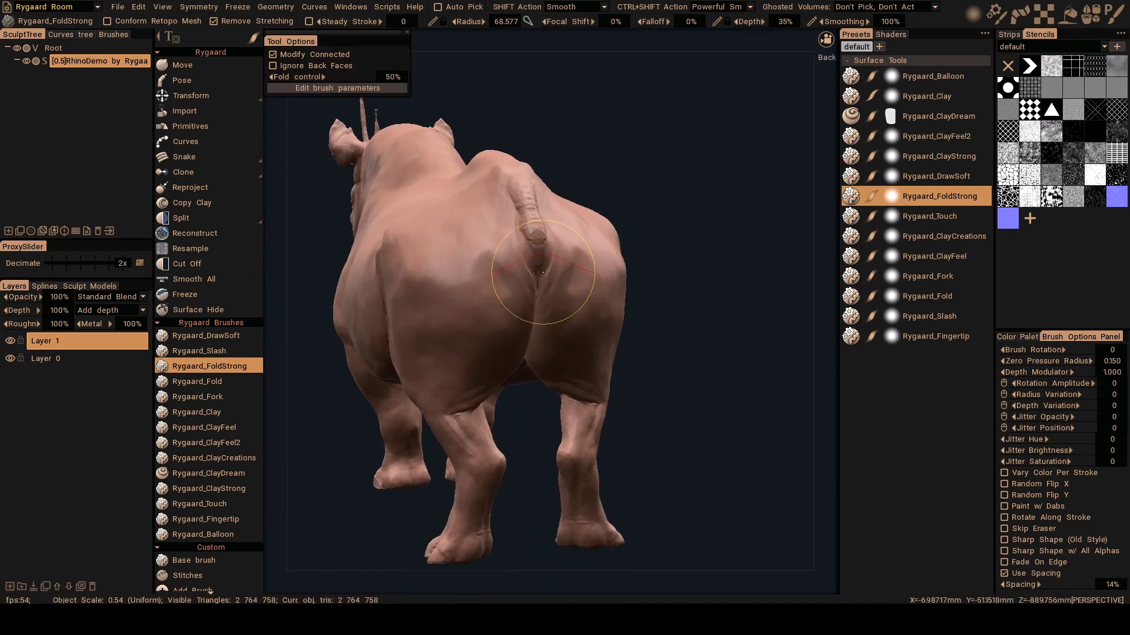
# Switch to Rygaard_Touch and work the surface beside the tail at a radius of about 31
pyautogui.keyDown('alt'); pyautogui.moveTo(515, 232); pyautogui.dragTo(501, 258, button='right'); pyautogui.keyUp('alt')
pyautogui.press('8')
pyautogui.press('9')
pyautogui.press('8')
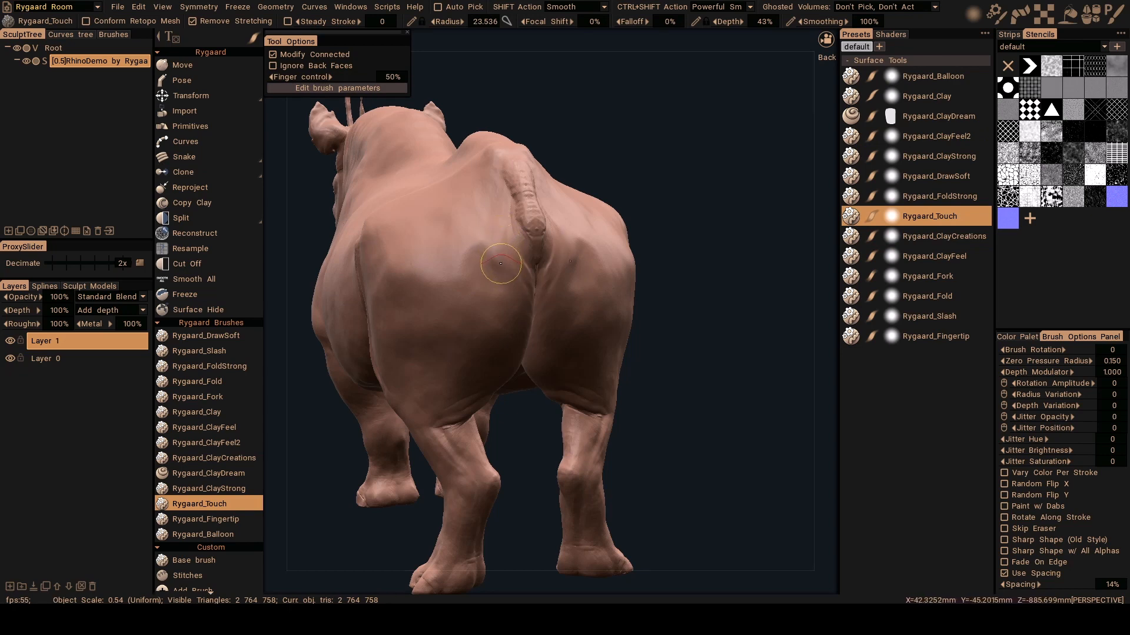
pyautogui.keyDown('alt'); pyautogui.moveTo(501, 264); pyautogui.dragTo(503, 277, button='middle'); pyautogui.keyUp('alt')
pyautogui.keyDown('alt'); pyautogui.moveTo(503, 278); pyautogui.dragTo(489, 267, button='right'); pyautogui.keyUp('alt')
pyautogui.keyDown('alt'); pyautogui.moveTo(489, 267); pyautogui.dragTo(486, 227); pyautogui.keyUp('alt')
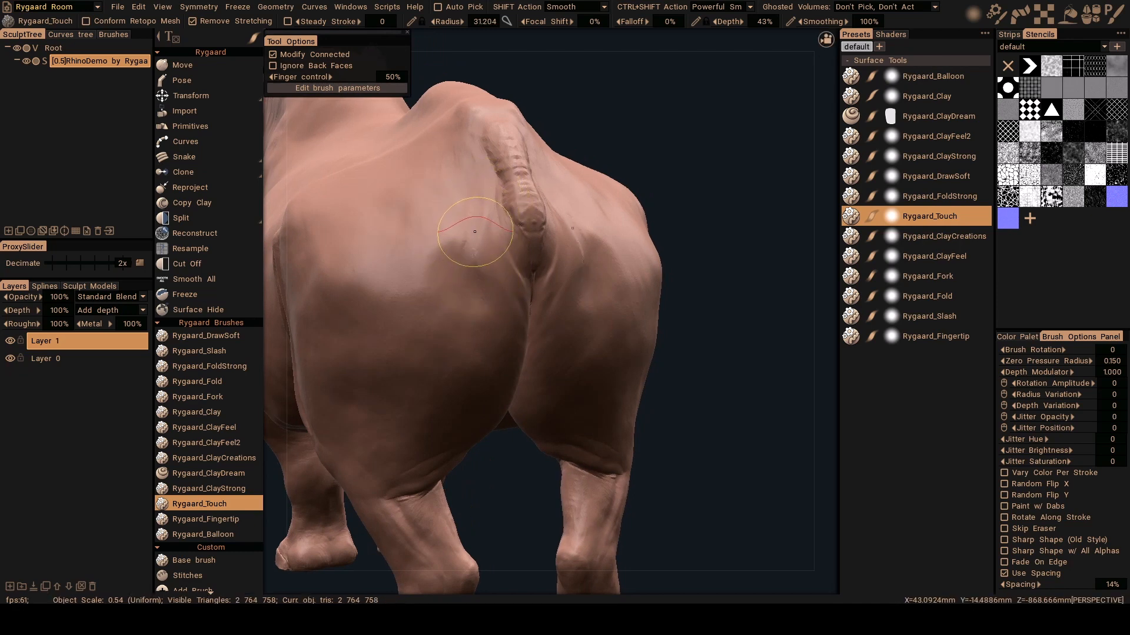
# Carve the hollow on the upper buttock beside the tail with Rygaard_Touch at a radius of about 40
pyautogui.keyDown('alt'); pyautogui.moveTo(475, 231); pyautogui.dragTo(470, 244); pyautogui.keyUp('alt')
pyautogui.moveTo(470, 234); pyautogui.dragTo(479, 222, button='right')
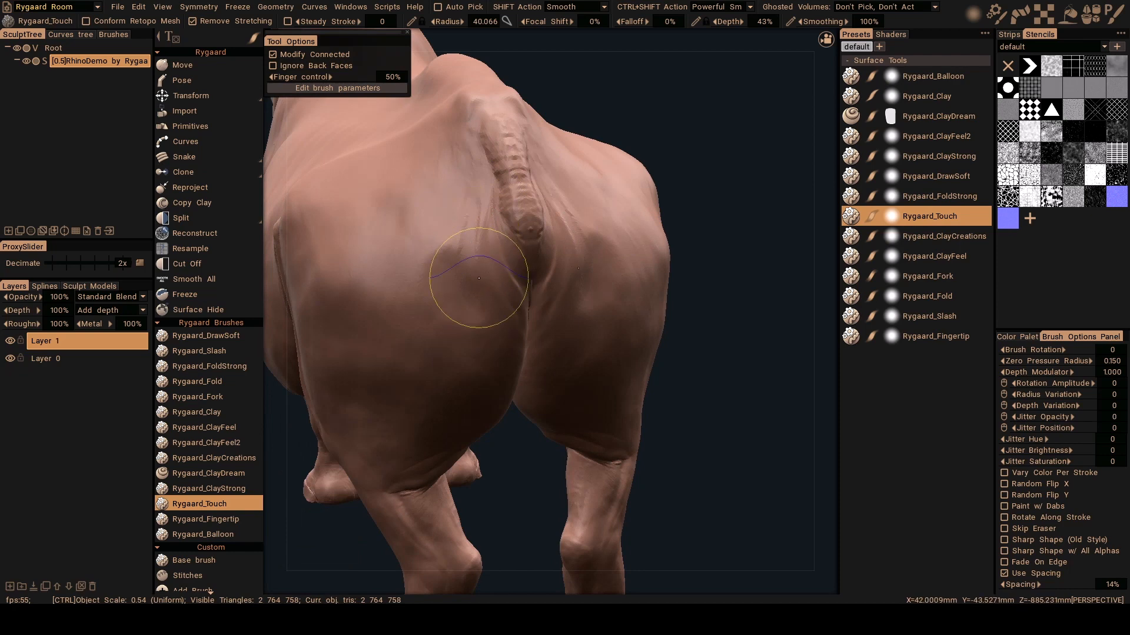
pyautogui.moveTo(478, 205)
pyautogui.keyDown('ctrl'); pyautogui.mouseDown()
pyautogui.moveTo(487, 201)
pyautogui.moveTo(478, 235)
pyautogui.moveTo(472, 213)
pyautogui.moveTo(464, 258)
pyautogui.mouseUp(); pyautogui.keyUp('ctrl')
pyautogui.moveTo(464, 262); pyautogui.dragTo(470, 262, button='right')
pyautogui.keyDown('alt'); pyautogui.moveTo(469, 262); pyautogui.dragTo(473, 211); pyautogui.keyUp('alt')
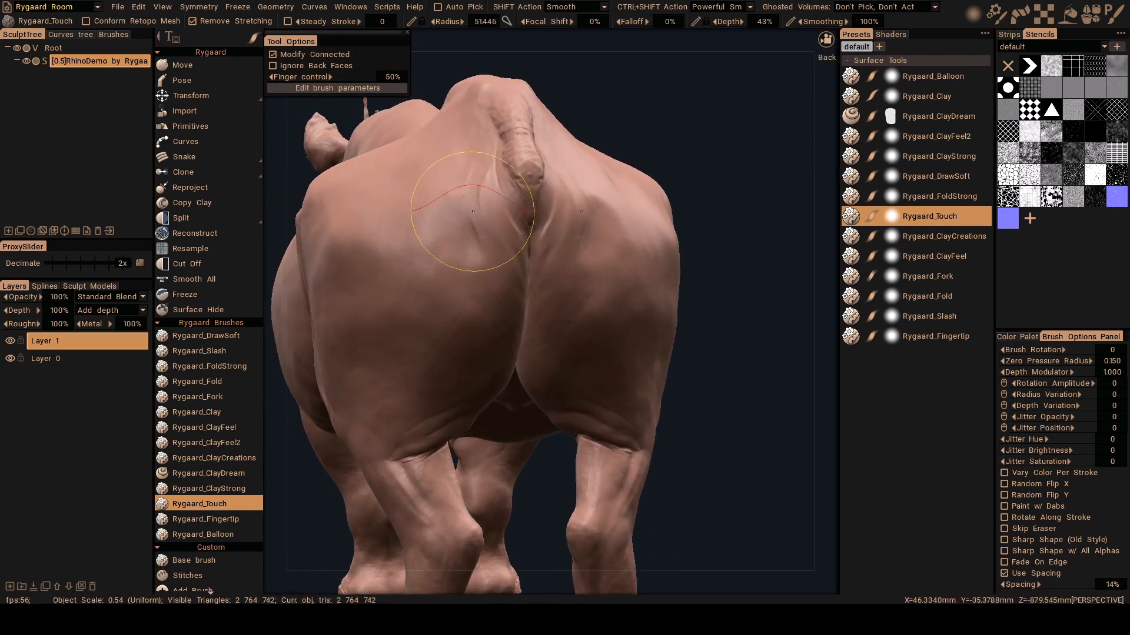
# Shape broad creases from the tail down across the buttocks with Rygaard_Touch at a radius of about 56
pyautogui.moveTo(475, 213); pyautogui.dragTo(479, 225, button='right')
pyautogui.moveTo(479, 224); pyautogui.dragTo(546, 291)
pyautogui.keyDown('alt'); pyautogui.moveTo(540, 292); pyautogui.dragTo(545, 277, button='middle'); pyautogui.keyUp('alt')
pyautogui.moveTo(545, 278); pyautogui.dragTo(524, 278, button='right')
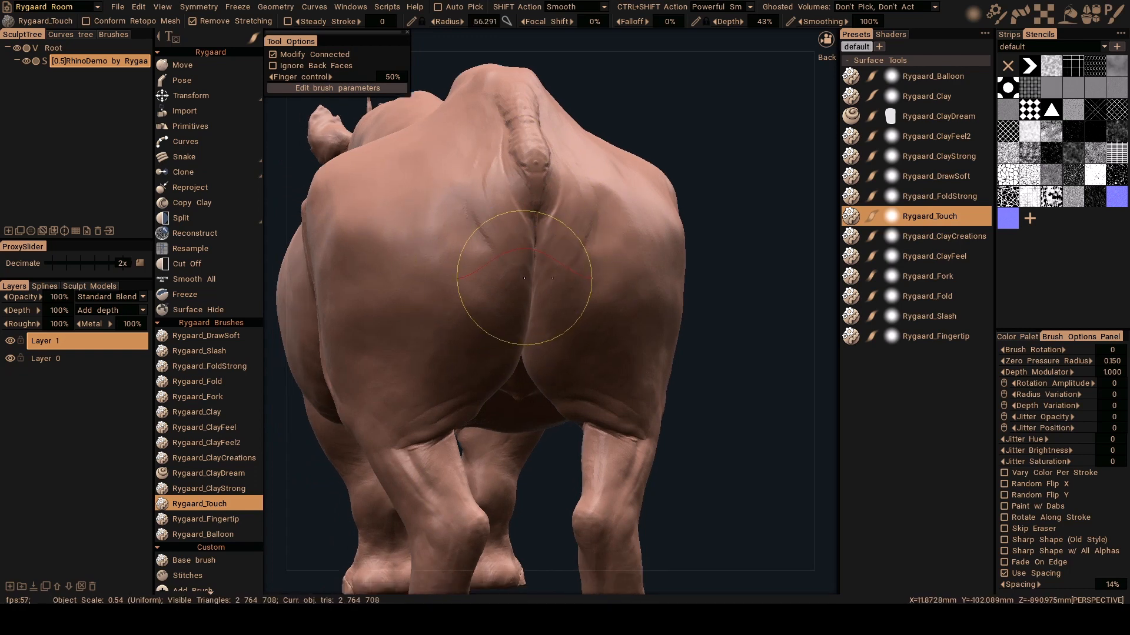
pyautogui.moveTo(483, 227); pyautogui.dragTo(448, 235)
pyautogui.moveTo(449, 235); pyautogui.dragTo(435, 235, button='right')
pyautogui.moveTo(497, 249)
pyautogui.keyDown('ctrl'); pyautogui.mouseDown()
pyautogui.moveTo(484, 262)
pyautogui.moveTo(496, 226)
pyautogui.moveTo(478, 276)
pyautogui.moveTo(473, 225)
pyautogui.moveTo(474, 262)
pyautogui.moveTo(508, 246)
pyautogui.moveTo(493, 242)
pyautogui.mouseUp(); pyautogui.keyUp('ctrl')
# Refine the creases around the cleft and under the tail with Rygaard_Touch at a radius of about 30
pyautogui.keyDown('alt'); pyautogui.moveTo(492, 242); pyautogui.dragTo(503, 267); pyautogui.keyUp('alt')
pyautogui.keyDown('alt'); pyautogui.moveTo(503, 266); pyautogui.dragTo(508, 267, button='right'); pyautogui.keyUp('alt')
pyautogui.moveTo(509, 267); pyautogui.dragTo(503, 242)
pyautogui.keyDown('alt'); pyautogui.moveTo(504, 242); pyautogui.dragTo(500, 275, button='right'); pyautogui.keyUp('alt')
pyautogui.moveTo(473, 282)
pyautogui.keyDown('alt'); pyautogui.mouseDown()
pyautogui.moveTo(457, 263)
pyautogui.moveTo(496, 287)
pyautogui.mouseUp(); pyautogui.keyUp('alt')
pyautogui.moveTo(496, 287)
pyautogui.keyDown('alt'); pyautogui.mouseDown()
pyautogui.moveTo(504, 252)
pyautogui.moveTo(463, 273)
pyautogui.mouseUp(); pyautogui.keyUp('alt')
pyautogui.moveTo(463, 273)
pyautogui.keyDown('alt'); pyautogui.mouseDown()
pyautogui.moveTo(506, 283)
pyautogui.moveTo(488, 276)
pyautogui.moveTo(521, 271)
pyautogui.mouseUp(); pyautogui.keyUp('alt')
pyautogui.keyDown('alt'); pyautogui.moveTo(520, 272); pyautogui.dragTo(515, 252, button='right'); pyautogui.keyUp('alt')
pyautogui.keyDown('alt'); pyautogui.moveTo(516, 252); pyautogui.dragTo(470, 243); pyautogui.keyUp('alt')
pyautogui.moveTo(477, 189)
pyautogui.keyDown('alt'); pyautogui.mouseDown()
pyautogui.moveTo(500, 219)
pyautogui.moveTo(488, 236)
pyautogui.mouseUp(); pyautogui.keyUp('alt')
pyautogui.keyDown('alt'); pyautogui.moveTo(488, 235); pyautogui.dragTo(478, 227); pyautogui.keyUp('alt')
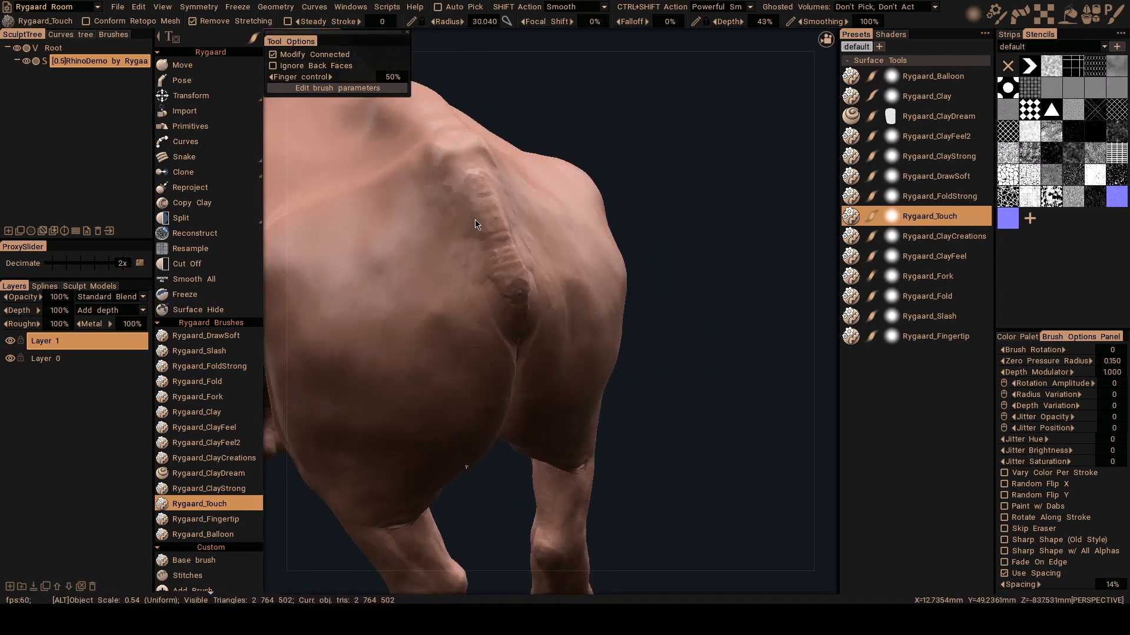
# Define the skin along the side of the tail and rump with Rygaard_Touch at a radius of about 26
pyautogui.keyDown('alt'); pyautogui.moveTo(478, 227); pyautogui.dragTo(488, 206, button='right'); pyautogui.keyUp('alt')
pyautogui.moveTo(489, 206); pyautogui.dragTo(476, 198)
pyautogui.keyDown('alt'); pyautogui.moveTo(476, 198); pyautogui.dragTo(481, 201); pyautogui.keyUp('alt')
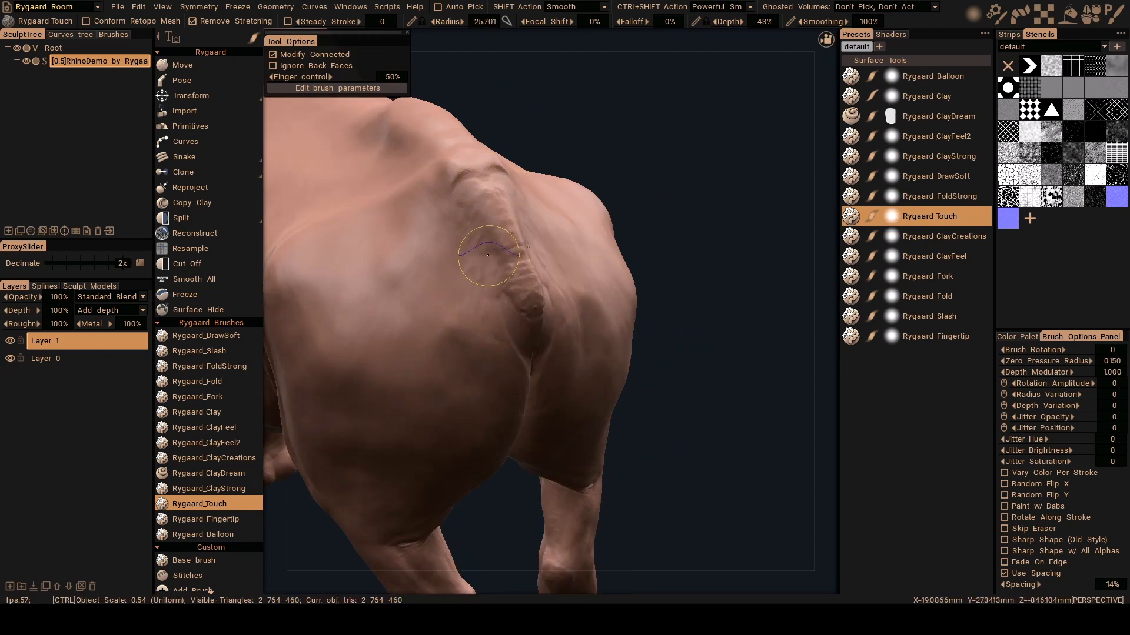
pyautogui.moveTo(488, 255)
pyautogui.keyDown('alt'); pyautogui.mouseDown()
pyautogui.moveTo(468, 206)
pyautogui.moveTo(453, 205)
pyautogui.moveTo(462, 219)
pyautogui.mouseUp(); pyautogui.keyUp('alt')
pyautogui.moveTo(462, 218)
pyautogui.keyDown('alt'); pyautogui.mouseDown()
pyautogui.moveTo(487, 188)
pyautogui.moveTo(443, 220)
pyautogui.mouseUp(); pyautogui.keyUp('alt')
pyautogui.moveTo(416, 179)
pyautogui.mouseDown()
pyautogui.moveTo(476, 209)
pyautogui.moveTo(505, 184)
pyautogui.moveTo(480, 197)
pyautogui.moveTo(541, 215)
pyautogui.moveTo(531, 242)
pyautogui.moveTo(505, 245)
pyautogui.moveTo(506, 187)
pyautogui.moveTo(526, 260)
pyautogui.moveTo(518, 269)
pyautogui.moveTo(510, 255)
pyautogui.moveTo(502, 268)
pyautogui.mouseUp()
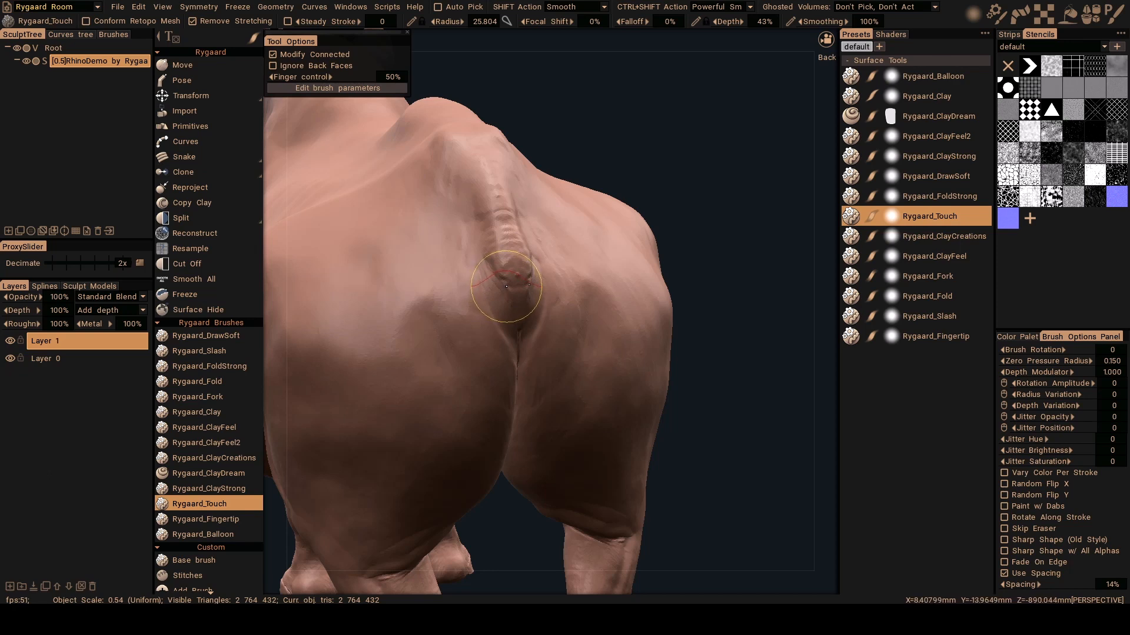
# Switch to Rygaard_ClayFeel2 and build up the tail at a radius of about 31
pyautogui.press('2')
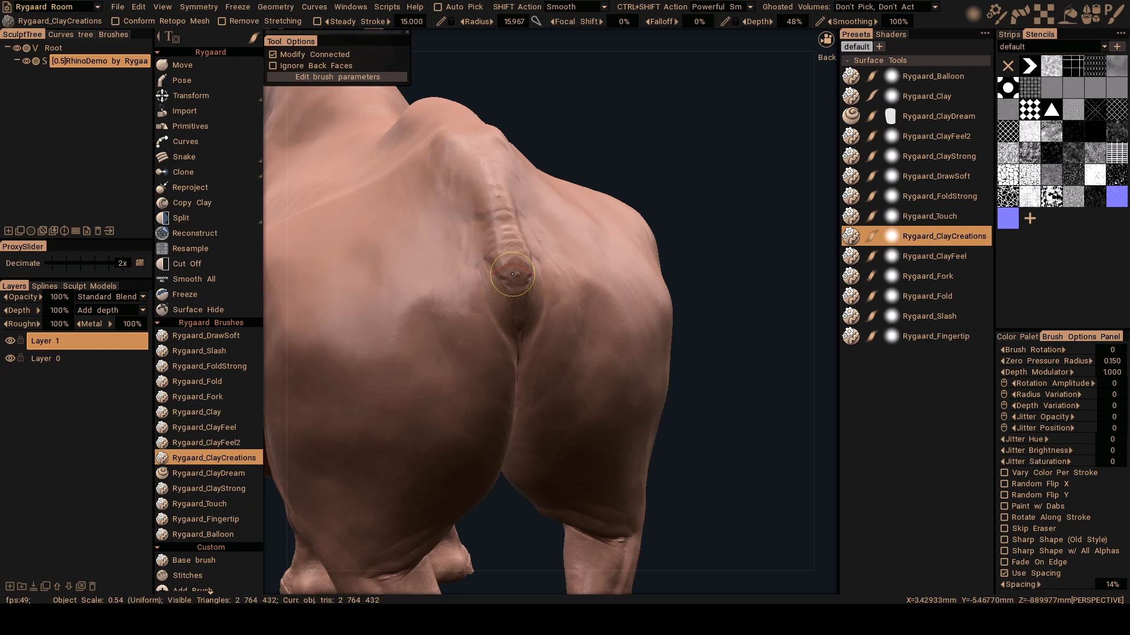
pyautogui.press('3')
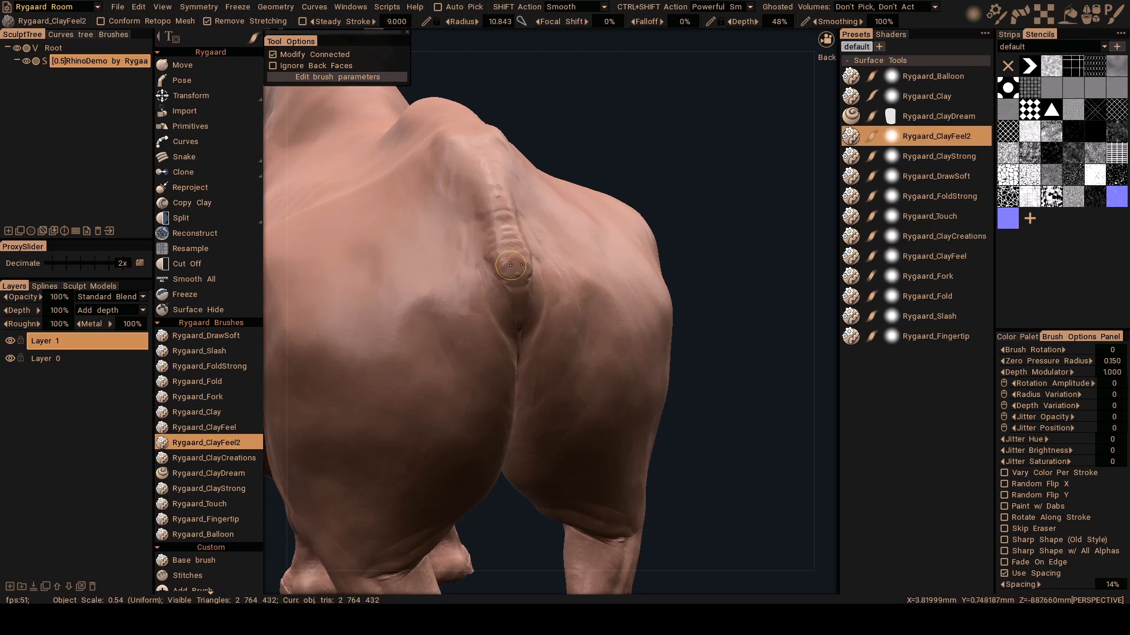
pyautogui.moveTo(514, 265); pyautogui.dragTo(532, 265, button='right')
pyautogui.moveTo(514, 264)
pyautogui.keyDown('alt'); pyautogui.mouseDown()
pyautogui.moveTo(484, 253)
pyautogui.moveTo(497, 232)
pyautogui.mouseUp(); pyautogui.keyUp('alt')
pyautogui.moveTo(504, 200); pyautogui.dragTo(489, 200, button='right')
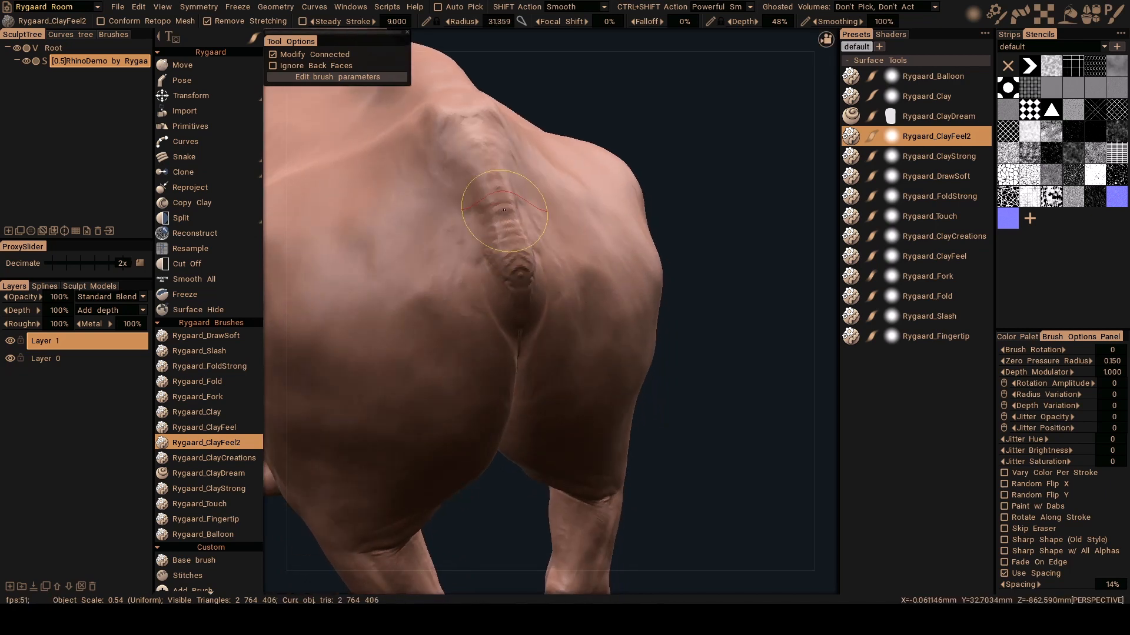
pyautogui.moveTo(508, 238)
pyautogui.keyDown('alt'); pyautogui.mouseDown()
pyautogui.moveTo(506, 251)
pyautogui.moveTo(528, 258)
pyautogui.moveTo(509, 235)
pyautogui.moveTo(515, 278)
pyautogui.moveTo(487, 245)
pyautogui.mouseUp(); pyautogui.keyUp('alt')
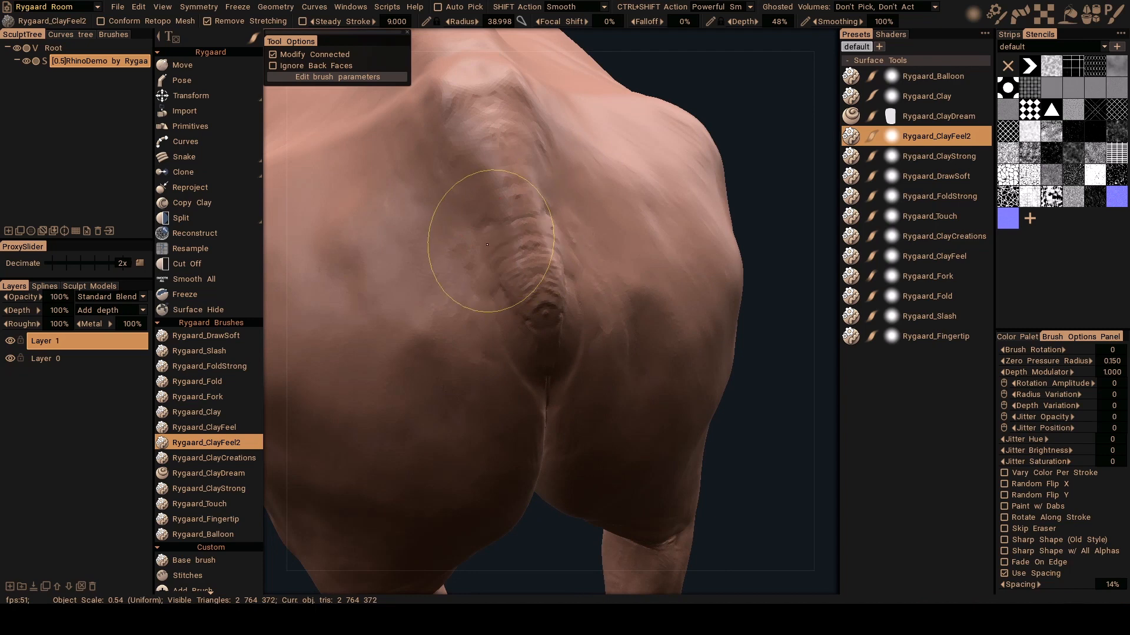
# Build up the upper tail and its transition into the rump with Rygaard_ClayFeel2 at a radius of about 39
pyautogui.moveTo(497, 195)
pyautogui.keyDown('alt'); pyautogui.mouseDown()
pyautogui.moveTo(504, 227)
pyautogui.moveTo(530, 227)
pyautogui.mouseUp(); pyautogui.keyUp('alt')
pyautogui.moveTo(544, 211)
pyautogui.mouseDown()
pyautogui.moveTo(540, 187)
pyautogui.moveTo(500, 203)
pyautogui.moveTo(540, 210)
pyautogui.mouseUp()
pyautogui.moveTo(540, 210)
pyautogui.keyDown('alt'); pyautogui.mouseDown()
pyautogui.moveTo(532, 219)
pyautogui.moveTo(569, 206)
pyautogui.mouseUp(); pyautogui.keyUp('alt')
pyautogui.moveTo(561, 204)
pyautogui.keyDown('alt'); pyautogui.mouseDown()
pyautogui.moveTo(541, 215)
pyautogui.moveTo(541, 237)
pyautogui.moveTo(565, 211)
pyautogui.mouseUp(); pyautogui.keyUp('alt')
pyautogui.moveTo(565, 210)
pyautogui.keyDown('alt'); pyautogui.mouseDown()
pyautogui.moveTo(548, 241)
pyautogui.moveTo(538, 226)
pyautogui.mouseUp(); pyautogui.keyUp('alt')
# Sculpt rounded skin folds across the tail base with Rygaard_ClayFeel2 at radii of about 12 to 26
pyautogui.moveTo(538, 226); pyautogui.dragTo(526, 222, button='right')
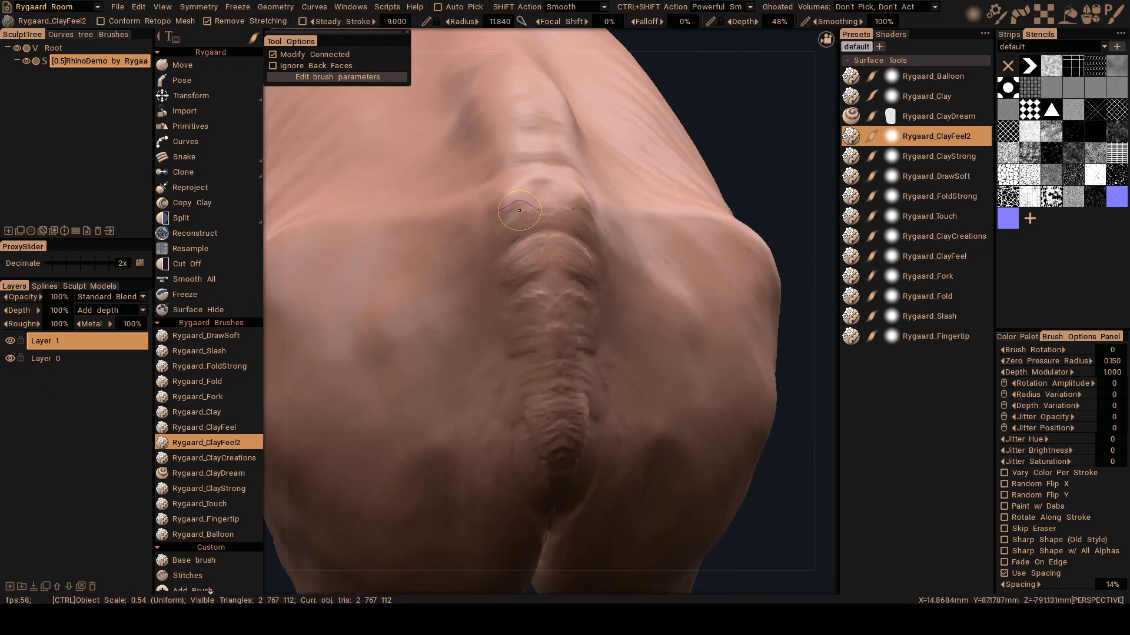
pyautogui.keyDown('ctrl'); pyautogui.moveTo(520, 210); pyautogui.dragTo(533, 211); pyautogui.keyUp('ctrl')
pyautogui.moveTo(533, 210)
pyautogui.keyDown('alt'); pyautogui.mouseDown()
pyautogui.moveTo(515, 219)
pyautogui.moveTo(521, 203)
pyautogui.moveTo(532, 214)
pyautogui.mouseUp(); pyautogui.keyUp('alt')
pyautogui.moveTo(532, 214); pyautogui.dragTo(543, 203, button='right')
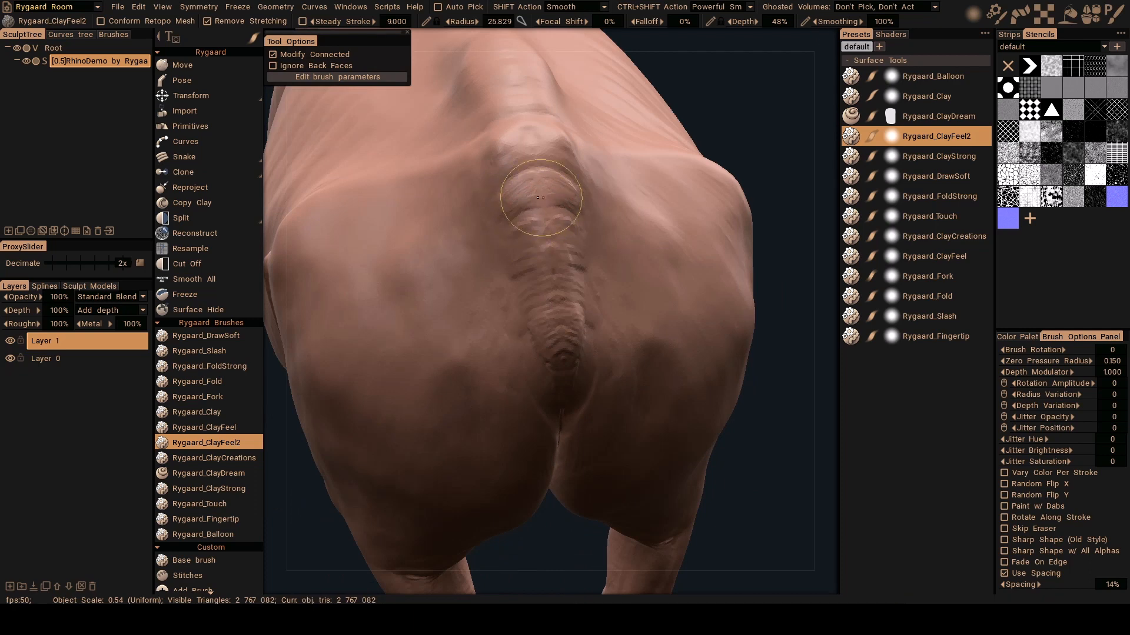
pyautogui.moveTo(506, 216)
pyautogui.mouseDown()
pyautogui.moveTo(523, 184)
pyautogui.moveTo(497, 225)
pyautogui.moveTo(507, 207)
pyautogui.moveTo(541, 207)
pyautogui.moveTo(530, 206)
pyautogui.mouseUp()
pyautogui.moveTo(529, 205)
pyautogui.mouseDown()
pyautogui.moveTo(543, 224)
pyautogui.moveTo(525, 228)
pyautogui.moveTo(539, 211)
pyautogui.moveTo(538, 225)
pyautogui.moveTo(570, 213)
pyautogui.mouseUp()
# Refine the folds and edges along the tail with Rygaard_ClayFeel2 at a radius of about 19
pyautogui.keyDown('alt'); pyautogui.moveTo(570, 213); pyautogui.dragTo(547, 218, button='right'); pyautogui.keyUp('alt')
pyautogui.keyDown('alt'); pyautogui.moveTo(547, 218); pyautogui.dragTo(491, 231); pyautogui.keyUp('alt')
pyautogui.keyDown('alt'); pyautogui.moveTo(504, 242); pyautogui.dragTo(502, 254, button='right'); pyautogui.keyUp('alt')
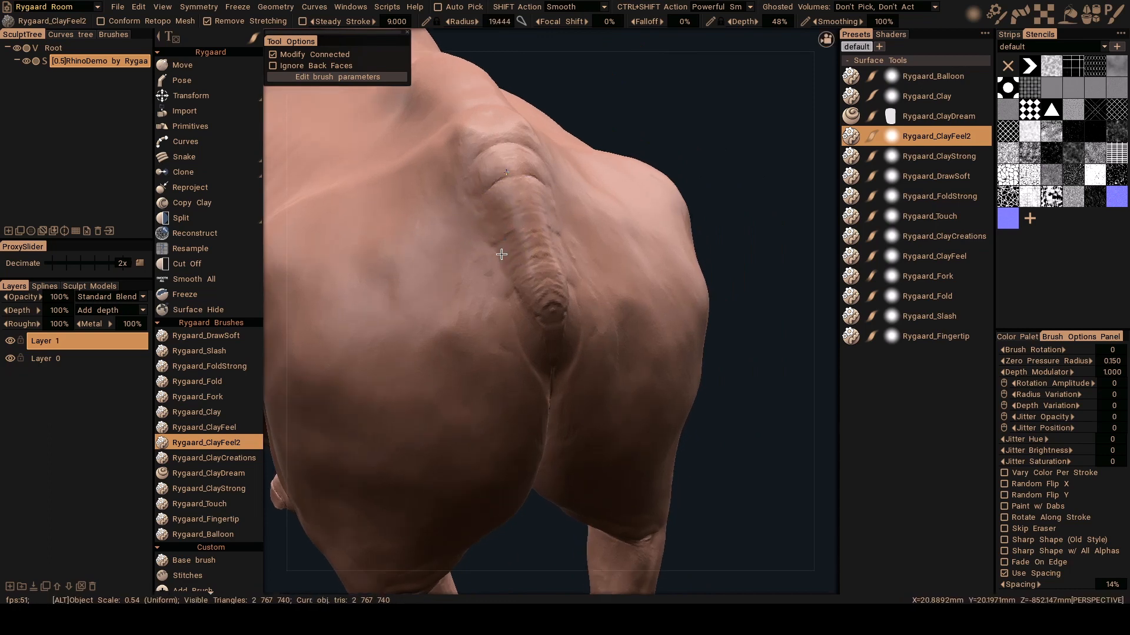
pyautogui.keyDown('alt'); pyautogui.moveTo(501, 254); pyautogui.dragTo(521, 176); pyautogui.keyUp('alt')
pyautogui.moveTo(520, 167)
pyautogui.keyDown('alt'); pyautogui.mouseDown()
pyautogui.moveTo(511, 200)
pyautogui.moveTo(538, 221)
pyautogui.mouseUp(); pyautogui.keyUp('alt')
pyautogui.moveTo(524, 221)
pyautogui.keyDown('alt'); pyautogui.mouseDown(button='right')
pyautogui.moveTo(512, 237)
pyautogui.moveTo(518, 202)
pyautogui.mouseUp(button='right'); pyautogui.keyUp('alt')
pyautogui.moveTo(499, 203)
pyautogui.keyDown('alt'); pyautogui.mouseDown()
pyautogui.moveTo(515, 229)
pyautogui.moveTo(483, 234)
pyautogui.moveTo(500, 244)
pyautogui.moveTo(485, 190)
pyautogui.mouseUp(); pyautogui.keyUp('alt')
pyautogui.moveTo(495, 176); pyautogui.dragTo(486, 176, button='right')
pyautogui.moveTo(496, 175)
pyautogui.keyDown('alt'); pyautogui.mouseDown()
pyautogui.moveTo(486, 176)
pyautogui.moveTo(492, 196)
pyautogui.mouseUp(); pyautogui.keyUp('alt')
pyautogui.keyDown('alt'); pyautogui.moveTo(506, 258); pyautogui.dragTo(531, 238); pyautogui.keyUp('alt')
# Pull the tail tip out from the body with the Move tool at a radius of about 21
pyautogui.press('m')
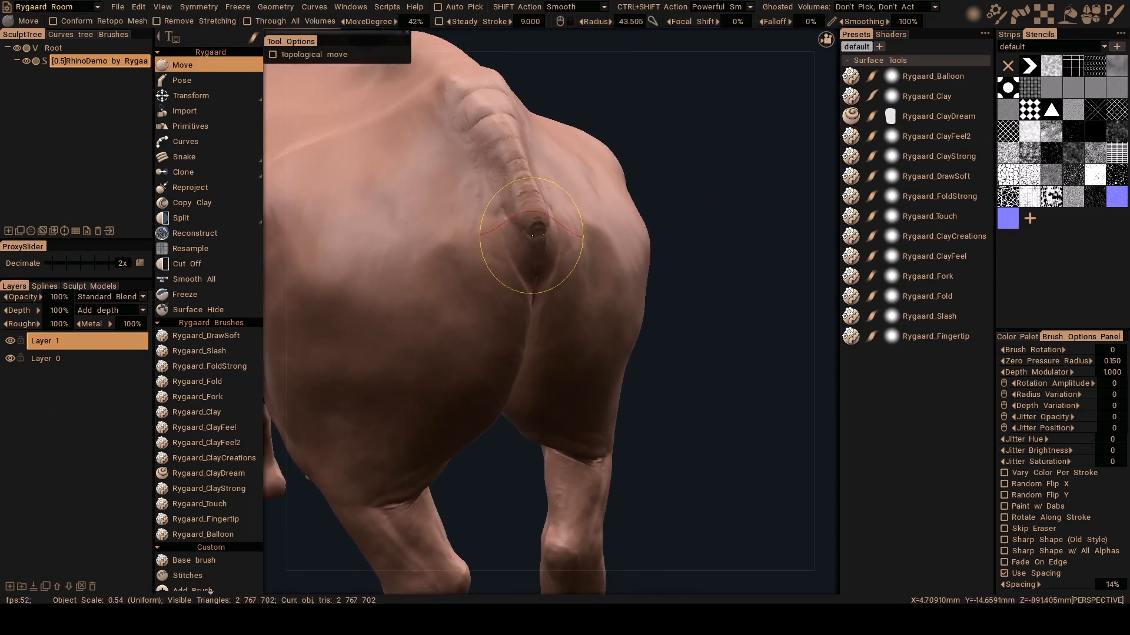
pyautogui.keyDown('alt'); pyautogui.moveTo(533, 235); pyautogui.dragTo(546, 231); pyautogui.keyUp('alt')
pyautogui.moveTo(546, 231); pyautogui.dragTo(531, 231, button='right')
pyautogui.moveTo(531, 231)
pyautogui.keyDown('alt'); pyautogui.mouseDown()
pyautogui.moveTo(535, 241)
pyautogui.moveTo(522, 235)
pyautogui.moveTo(535, 258)
pyautogui.mouseUp(); pyautogui.keyUp('alt')
pyautogui.moveTo(535, 257)
pyautogui.keyDown('alt'); pyautogui.mouseDown()
pyautogui.moveTo(520, 257)
pyautogui.moveTo(551, 227)
pyautogui.moveTo(521, 239)
pyautogui.mouseUp(); pyautogui.keyUp('alt')
pyautogui.keyDown('alt'); pyautogui.moveTo(521, 238); pyautogui.dragTo(527, 207, button='right'); pyautogui.keyUp('alt')
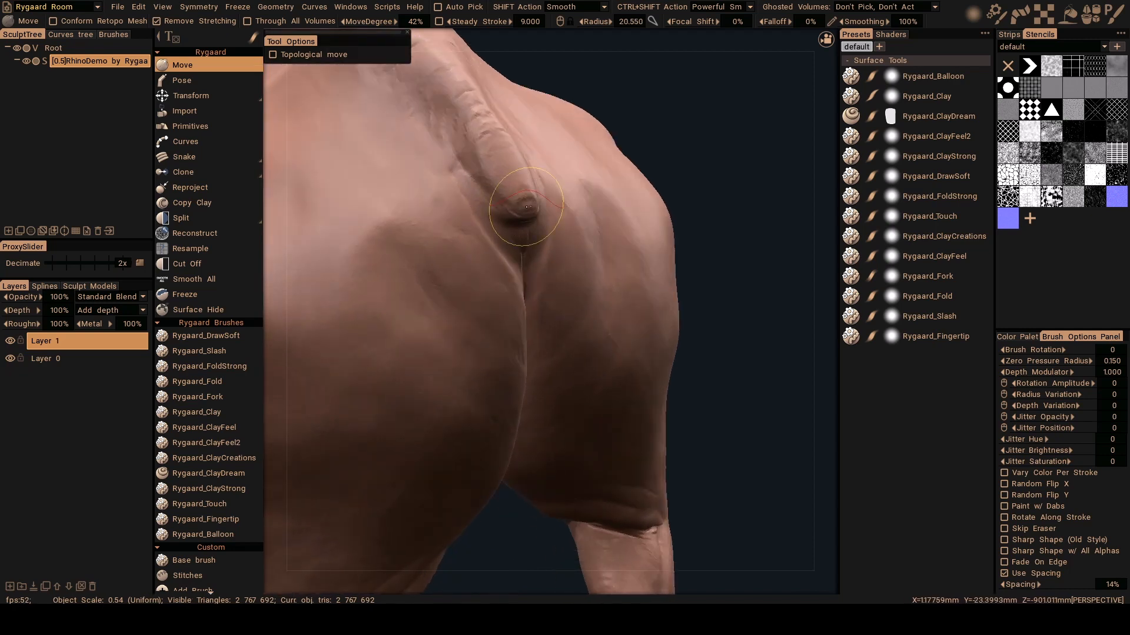
pyautogui.moveTo(527, 208)
pyautogui.mouseDown()
pyautogui.moveTo(537, 249)
pyautogui.moveTo(560, 224)
pyautogui.moveTo(526, 246)
pyautogui.moveTo(534, 259)
pyautogui.moveTo(514, 206)
pyautogui.moveTo(491, 257)
pyautogui.moveTo(584, 270)
pyautogui.mouseUp()
pyautogui.moveTo(540, 272); pyautogui.dragTo(553, 272, button='right')
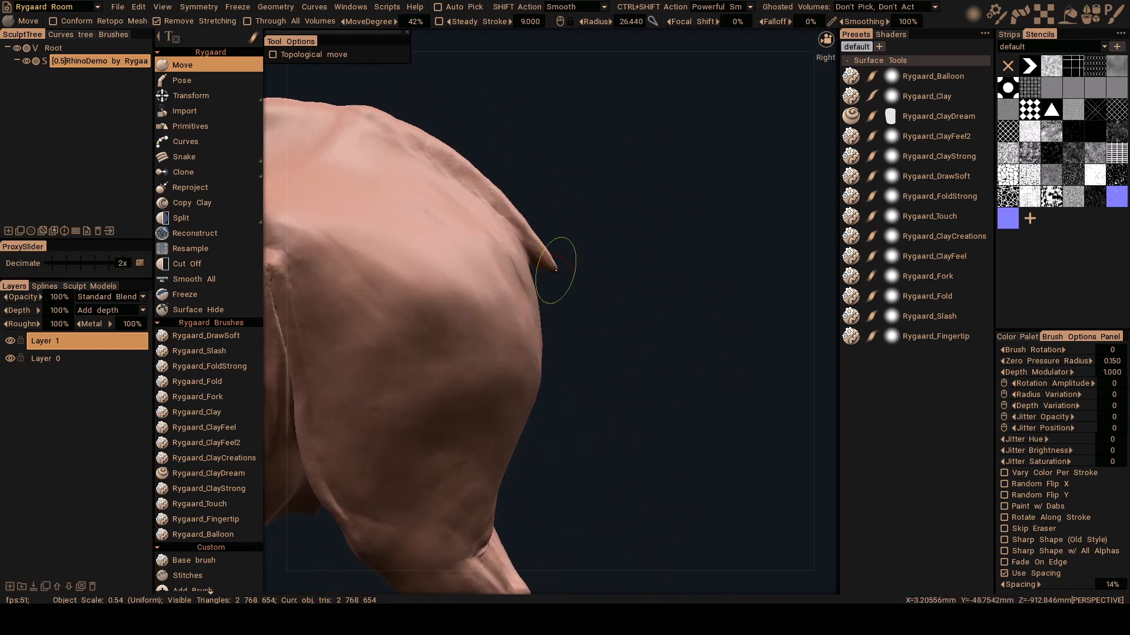
# Raise the Move tool's degree to 96% and pull the tail tip downward at a radius of about 32
pyautogui.moveTo(555, 270); pyautogui.dragTo(566, 296)
pyautogui.moveTo(552, 275); pyautogui.dragTo(552, 257, button='right')
pyautogui.keyDown('alt'); pyautogui.moveTo(554, 257); pyautogui.dragTo(542, 245); pyautogui.keyUp('alt')
pyautogui.keyDown('alt'); pyautogui.moveTo(580, 236); pyautogui.dragTo(560, 258, button='middle'); pyautogui.keyUp('alt')
pyautogui.keyDown('alt'); pyautogui.moveTo(560, 258); pyautogui.dragTo(567, 244, button='right'); pyautogui.keyUp('alt')
pyautogui.moveTo(567, 245)
pyautogui.keyDown('alt'); pyautogui.mouseDown()
pyautogui.moveTo(540, 244)
pyautogui.moveTo(566, 245)
pyautogui.mouseUp(); pyautogui.keyUp('alt')
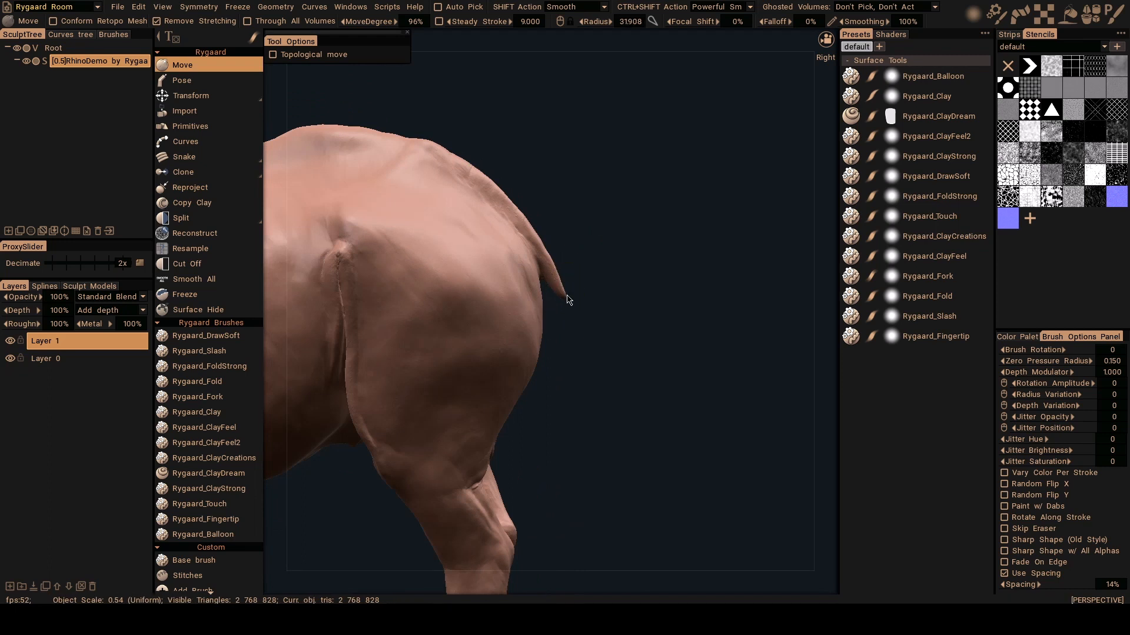
pyautogui.moveTo(564, 296)
pyautogui.mouseDown()
pyautogui.moveTo(566, 315)
pyautogui.moveTo(560, 306)
pyautogui.mouseUp()
# Lengthen the tail downward and bend it behind the thigh with the Move tool at a radius of about 45
pyautogui.keyDown('alt'); pyautogui.moveTo(560, 306); pyautogui.dragTo(552, 289, button='right'); pyautogui.keyUp('alt')
pyautogui.moveTo(551, 290)
pyautogui.keyDown('alt'); pyautogui.mouseDown()
pyautogui.moveTo(514, 298)
pyautogui.moveTo(527, 330)
pyautogui.moveTo(592, 285)
pyautogui.moveTo(669, 289)
pyautogui.mouseUp(); pyautogui.keyUp('alt')
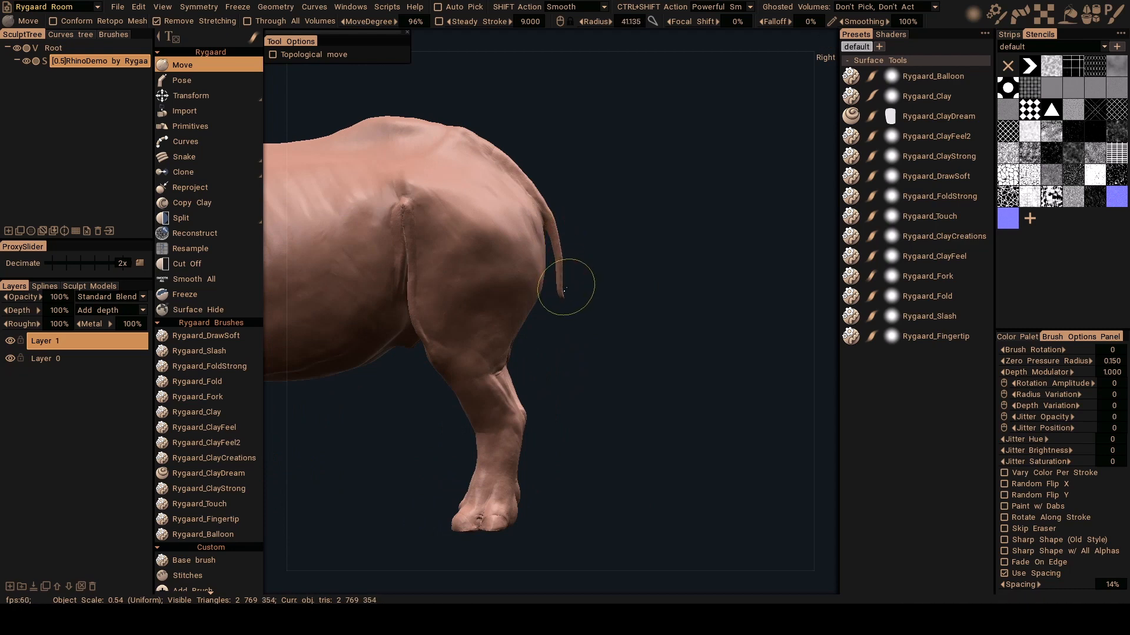
pyautogui.moveTo(566, 292)
pyautogui.keyDown('alt'); pyautogui.mouseDown()
pyautogui.moveTo(530, 270)
pyautogui.moveTo(633, 294)
pyautogui.moveTo(565, 297)
pyautogui.mouseUp(); pyautogui.keyUp('alt')
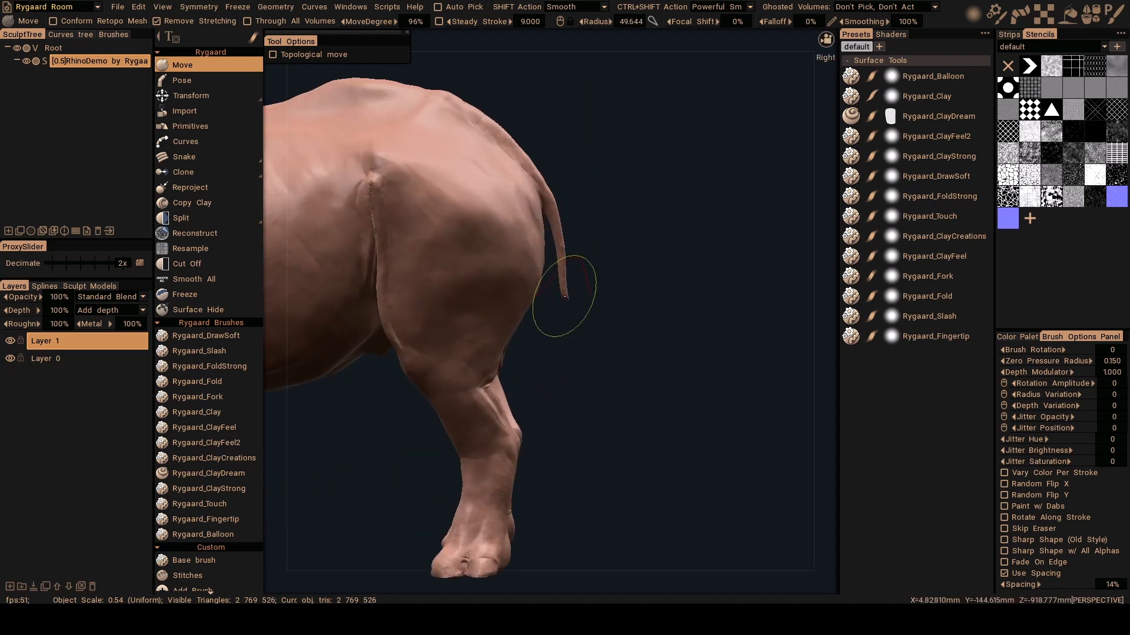
pyautogui.scroll(-2, 566, 259)
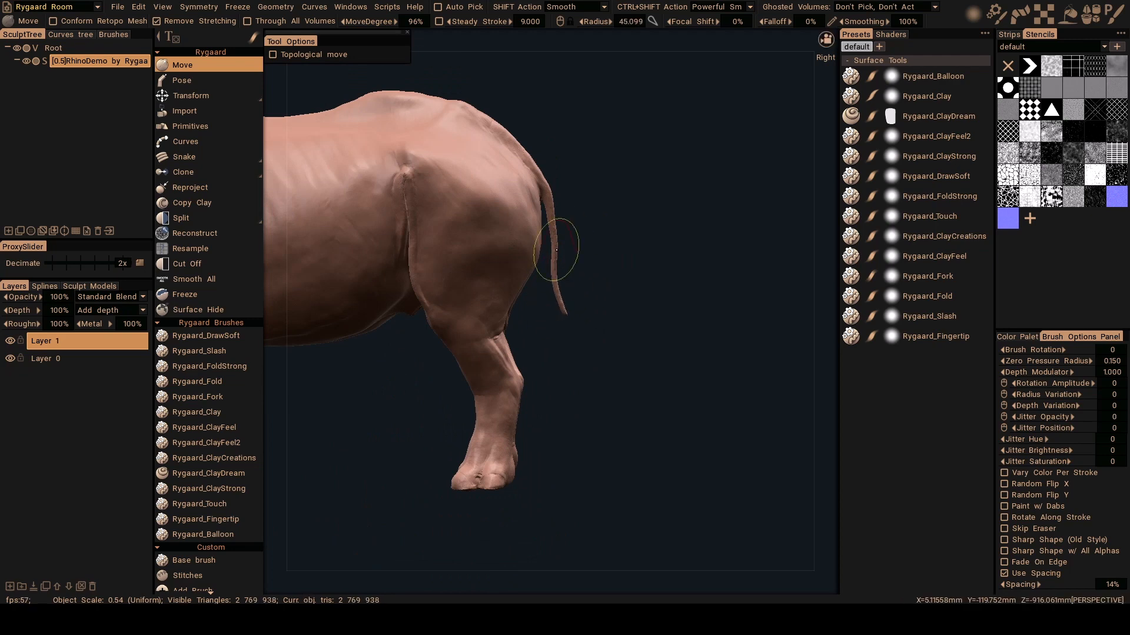
pyautogui.moveTo(563, 312)
pyautogui.keyDown('alt'); pyautogui.mouseDown()
pyautogui.moveTo(575, 341)
pyautogui.moveTo(595, 318)
pyautogui.moveTo(557, 293)
pyautogui.mouseUp(); pyautogui.keyUp('alt')
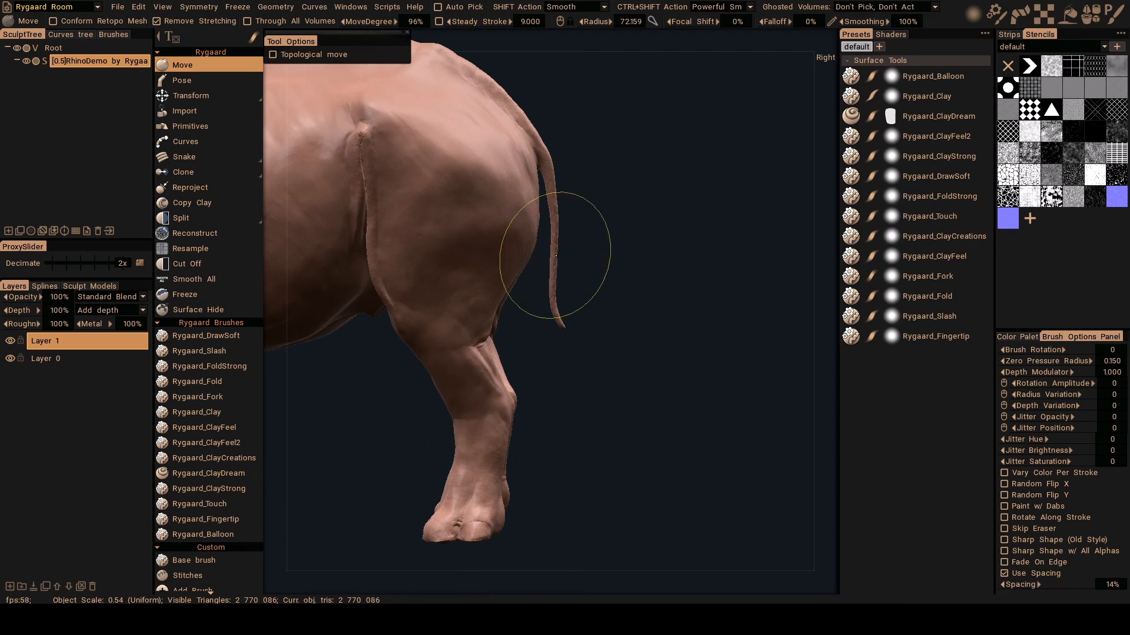
# Adjust the tail's length and hanging curve with the Move tool at a radius of about 68
pyautogui.keyDown('alt'); pyautogui.moveTo(557, 328); pyautogui.dragTo(627, 294); pyautogui.keyUp('alt')
pyautogui.scroll(-4, 497, 311)
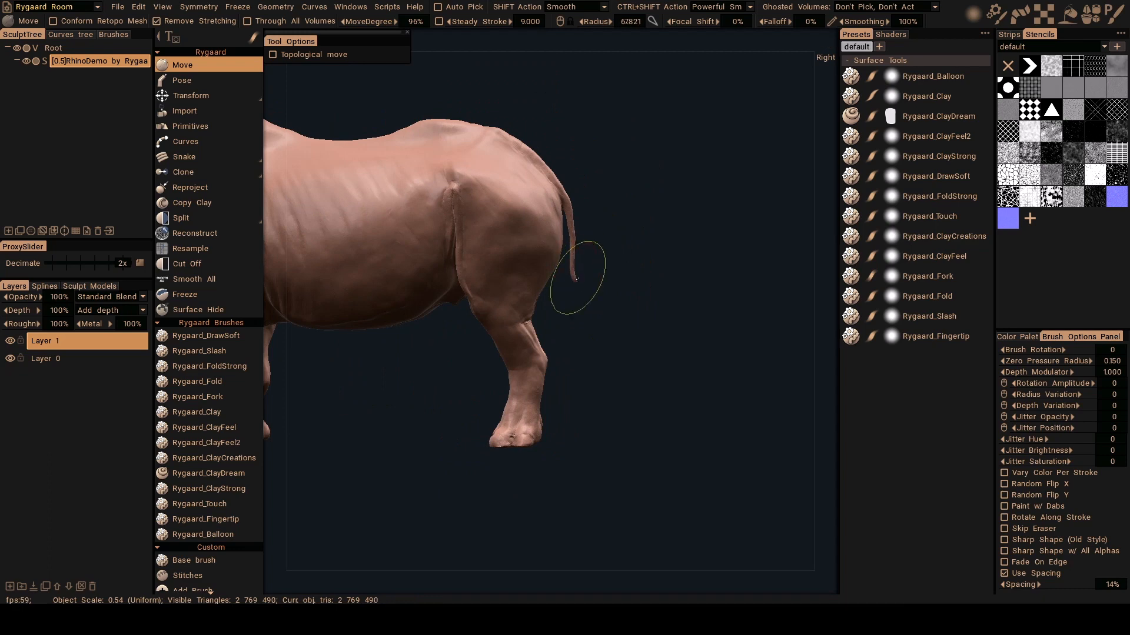
pyautogui.moveTo(576, 279)
pyautogui.keyDown('alt'); pyautogui.mouseDown()
pyautogui.moveTo(517, 302)
pyautogui.moveTo(618, 285)
pyautogui.moveTo(595, 267)
pyautogui.mouseUp(); pyautogui.keyUp('alt')
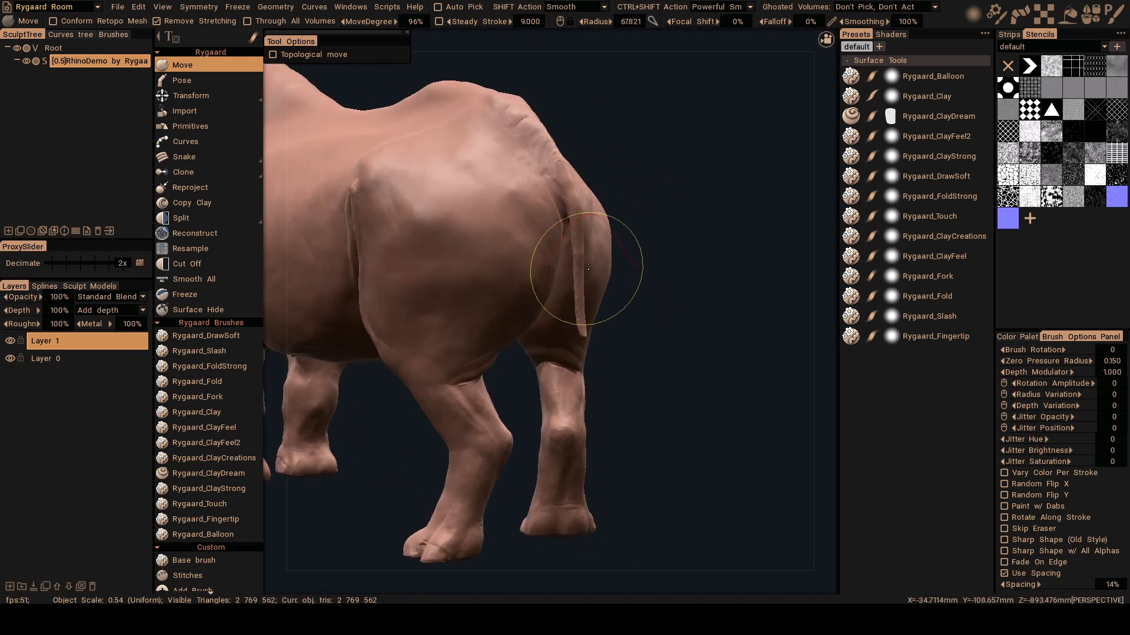
# Add volume to the tail and its base with Rygaard_Balloon at radii of about 46 to 54
pyautogui.press('b')
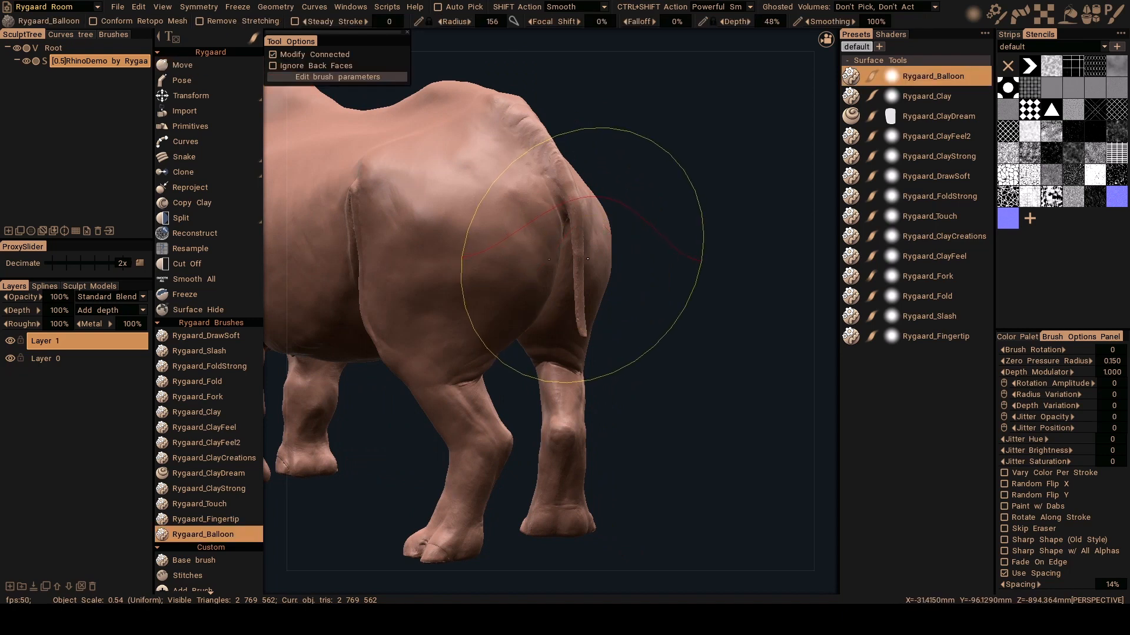
pyautogui.moveTo(507, 231)
pyautogui.keyDown('alt'); pyautogui.mouseDown()
pyautogui.moveTo(560, 272)
pyautogui.moveTo(557, 191)
pyautogui.mouseUp(); pyautogui.keyUp('alt')
pyautogui.keyDown('alt'); pyautogui.moveTo(570, 308); pyautogui.dragTo(612, 250); pyautogui.keyUp('alt')
pyautogui.moveTo(594, 189)
pyautogui.keyDown('alt'); pyautogui.mouseDown()
pyautogui.moveTo(557, 184)
pyautogui.moveTo(547, 225)
pyautogui.moveTo(579, 214)
pyautogui.moveTo(587, 246)
pyautogui.moveTo(570, 263)
pyautogui.mouseUp(); pyautogui.keyUp('alt')
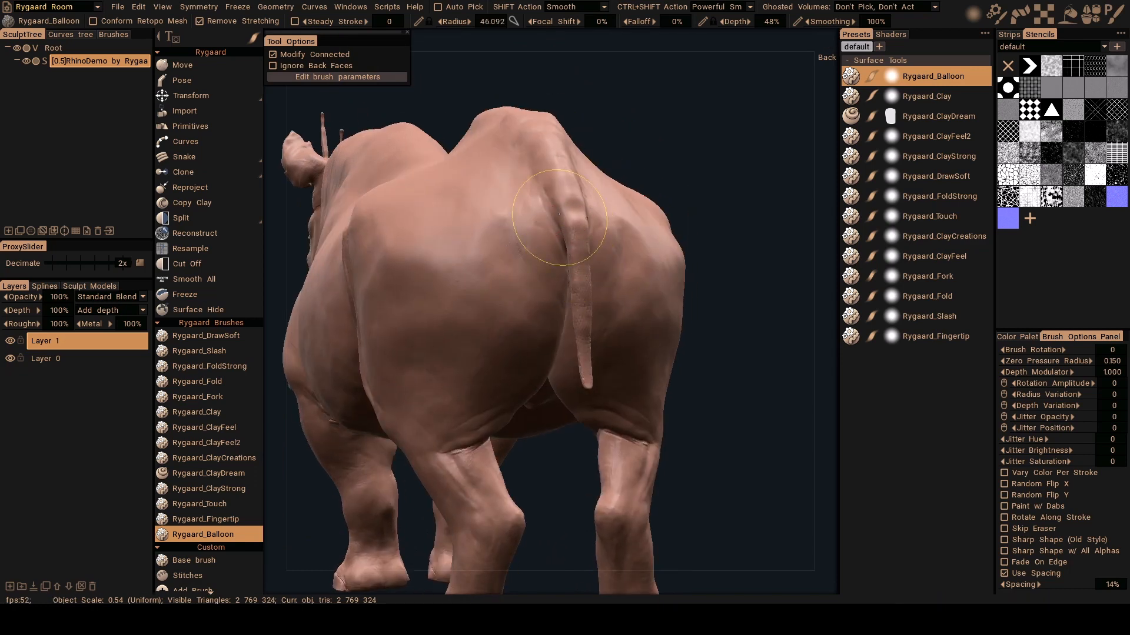
pyautogui.keyDown('alt'); pyautogui.moveTo(548, 180); pyautogui.dragTo(572, 224); pyautogui.keyUp('alt')
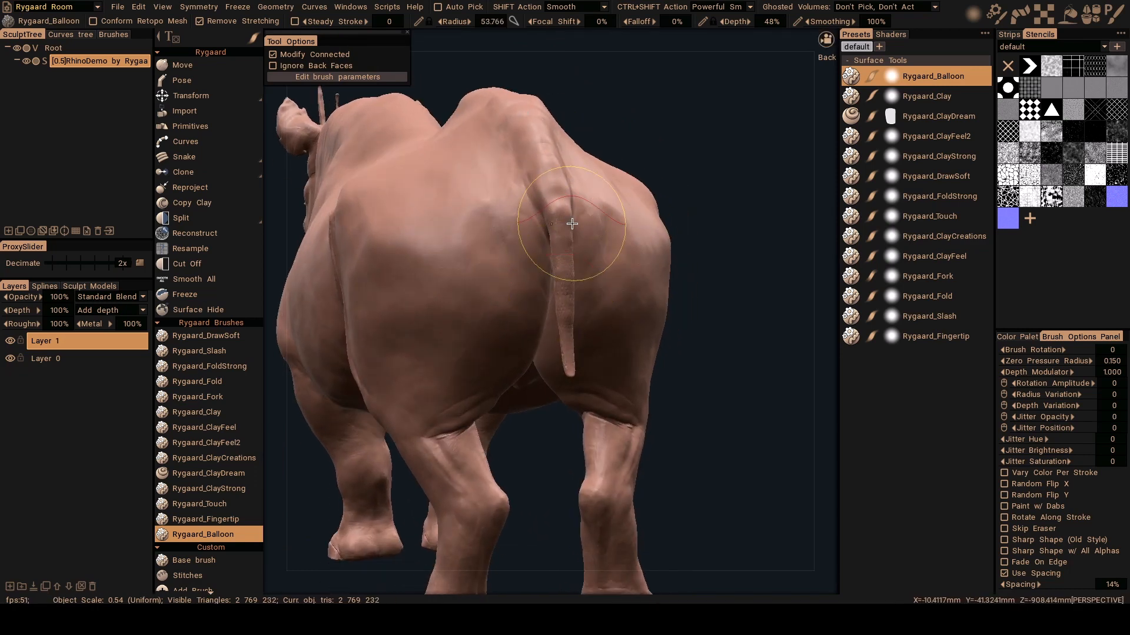